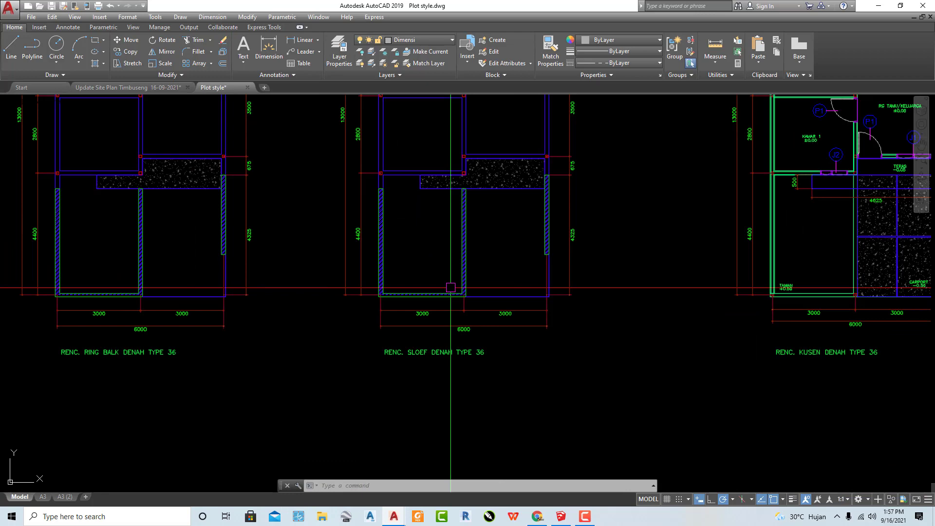
Examine the sloof plan for type 36 and the sloof beam in foundation section 1-1
scroll(450, 287, down, 2)
scroll(267, 145, up, 2)
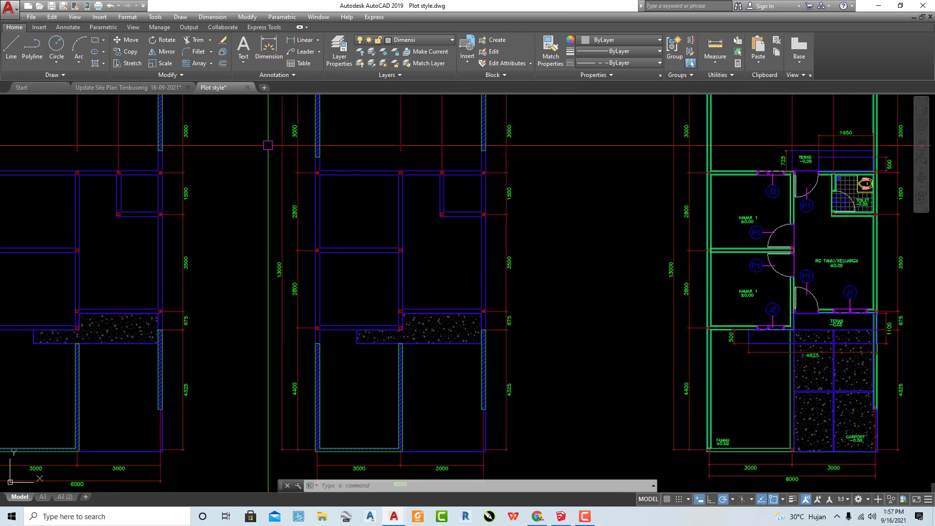
click(268, 145)
click(508, 333)
click(451, 223)
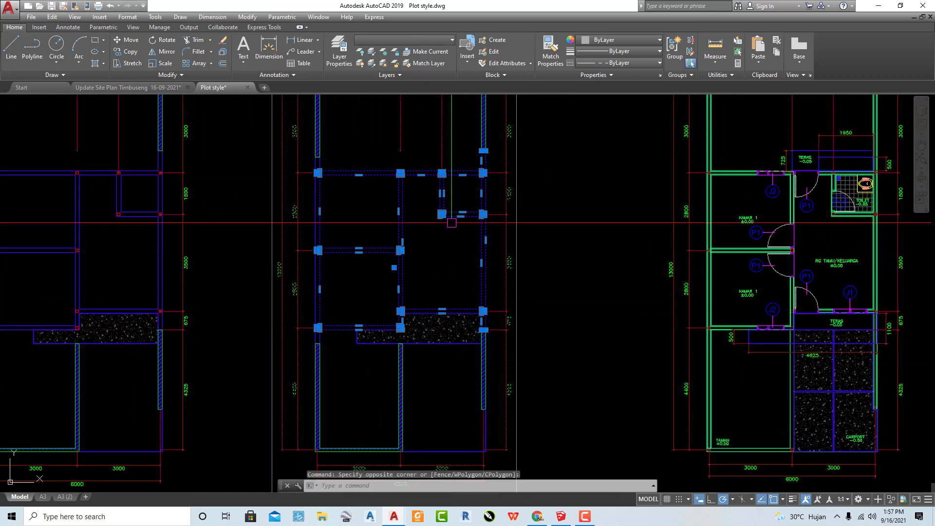
scroll(539, 258, down, 5)
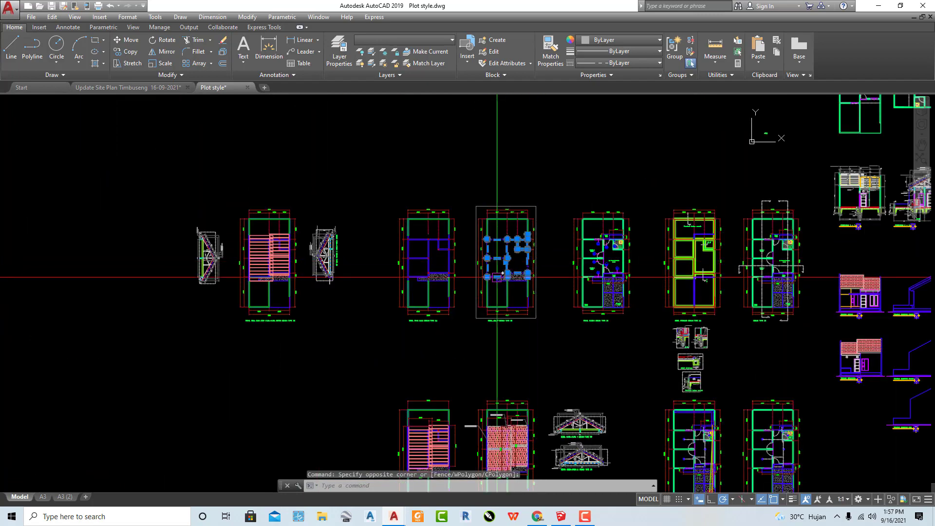
key(Escape)
scroll(496, 278, down, 3)
scroll(485, 215, up, 1)
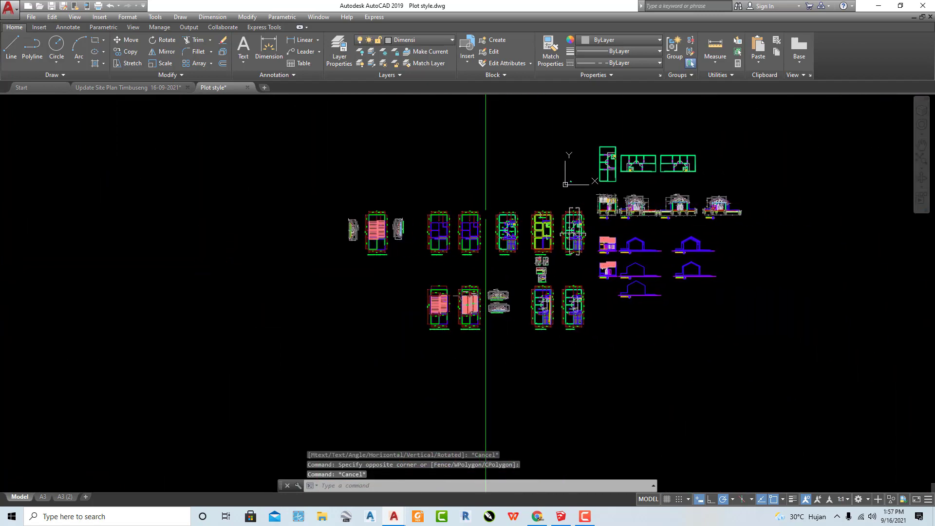
scroll(501, 273, up, 4)
scroll(592, 195, up, 4)
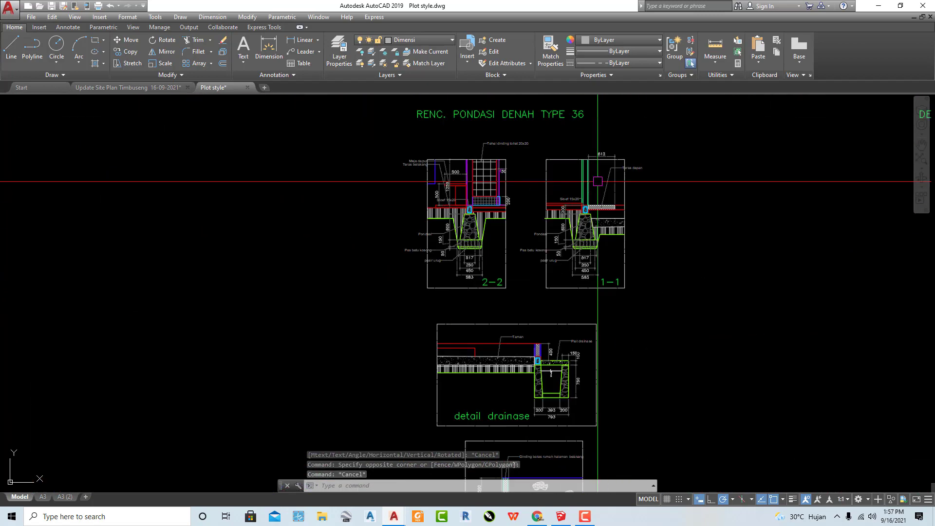
scroll(584, 207, up, 8)
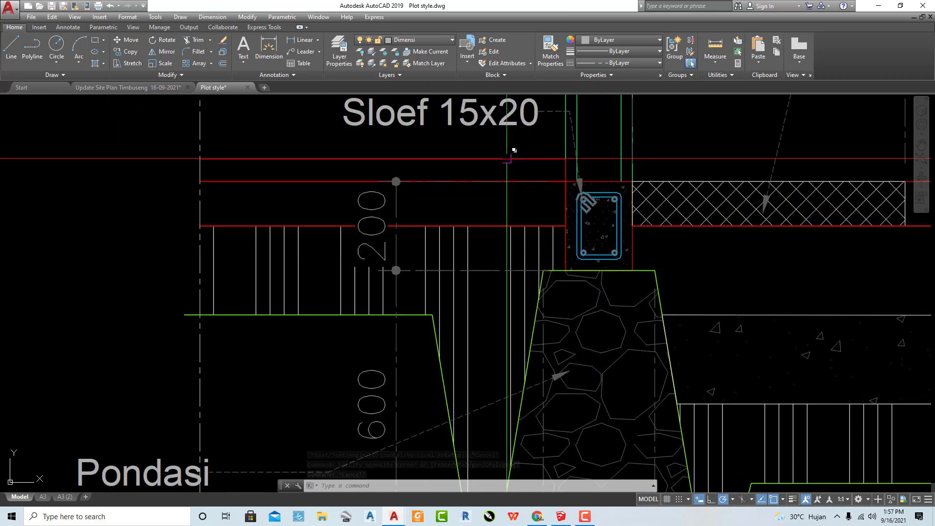
Add a linear dimension across the width of the sloof beam in foundation section 1-1
click(301, 40)
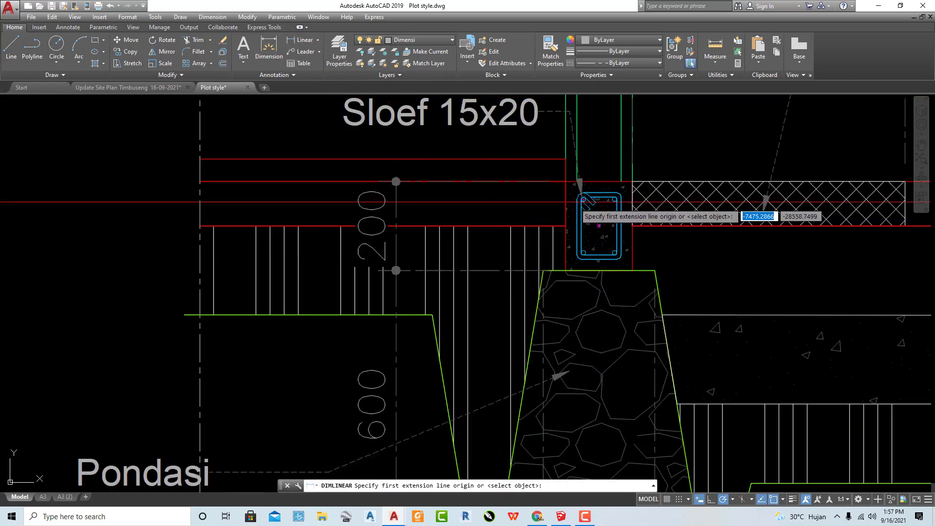
click(565, 181)
click(632, 181)
scroll(653, 147, down, 2)
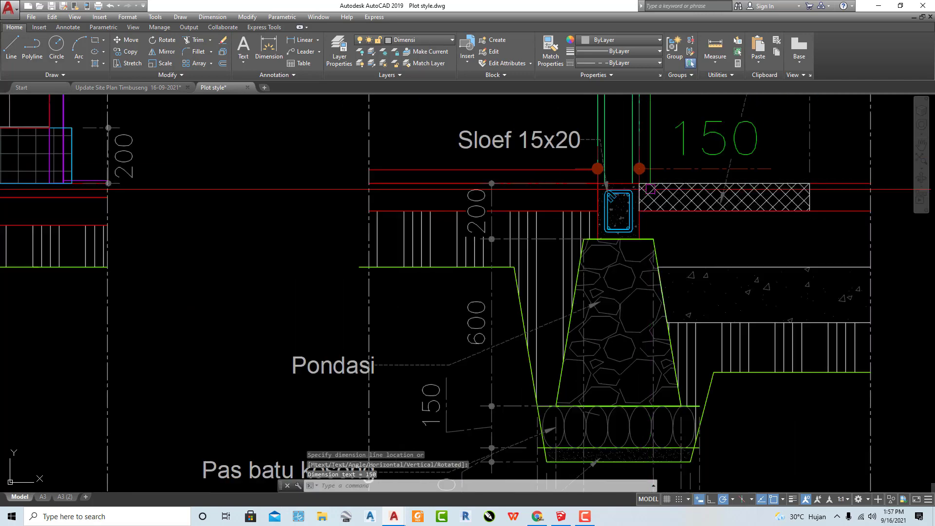
Add a vertical linear dimension for the sloof beam's height beside it in section 1-1
key(Return)
scroll(589, 185, up, 2)
click(597, 184)
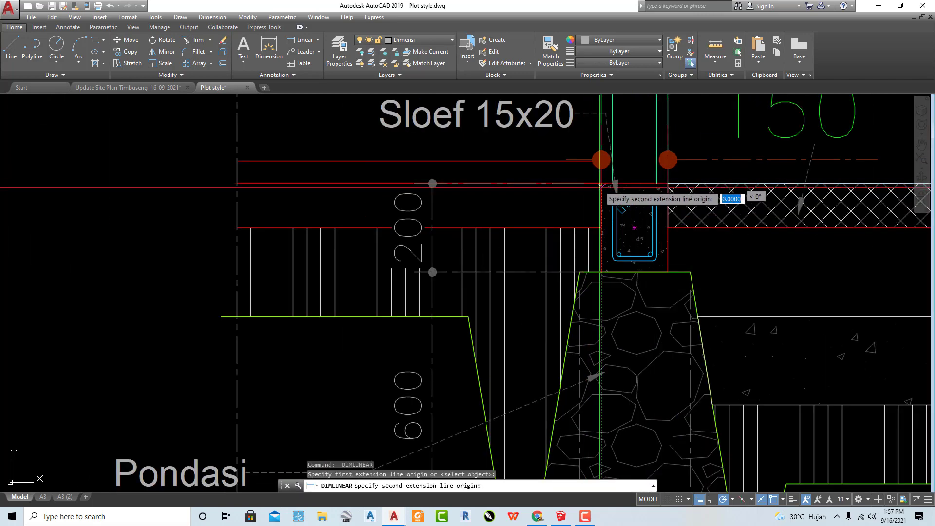
click(601, 271)
click(552, 257)
scroll(491, 265, down, 2)
scroll(520, 249, up, 1)
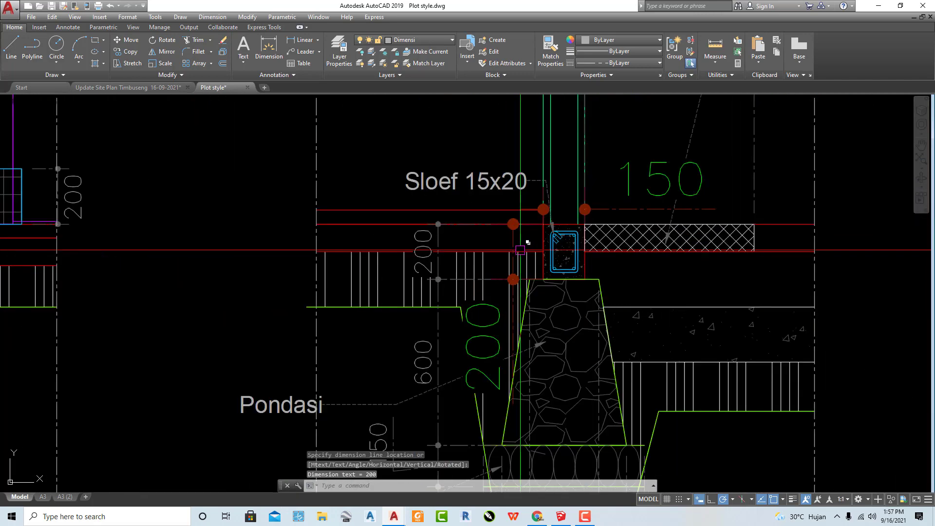
click(483, 329)
key(Escape)
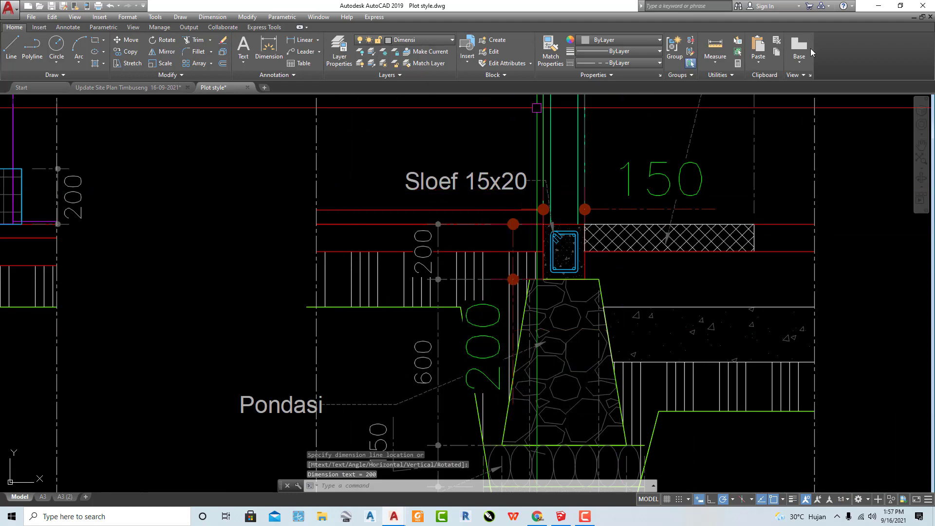
Switch to SketchUp, set the model to the top view and check the camera projection setting
click(878, 6)
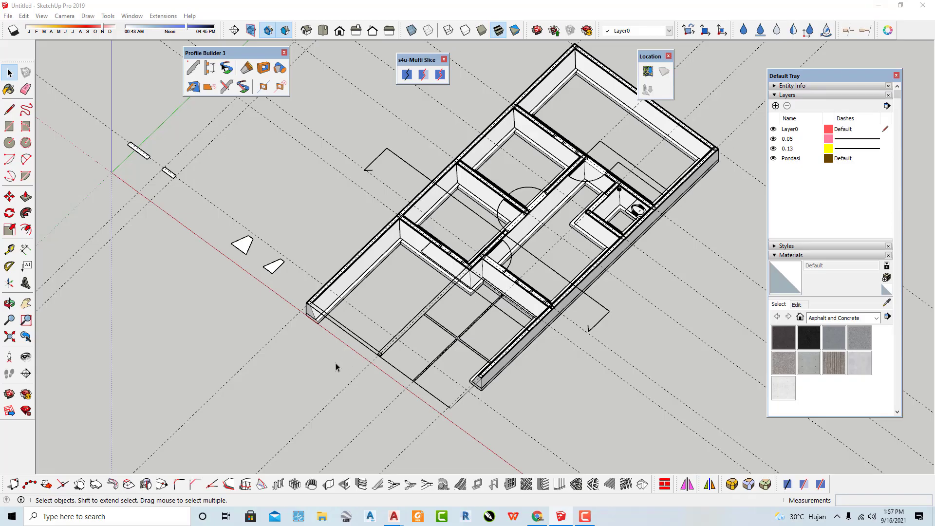
click(268, 30)
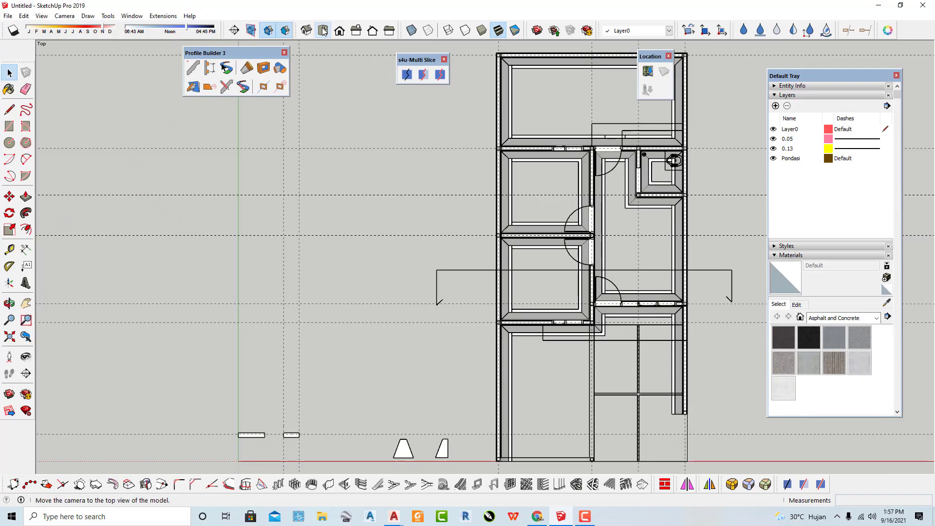
click(63, 16)
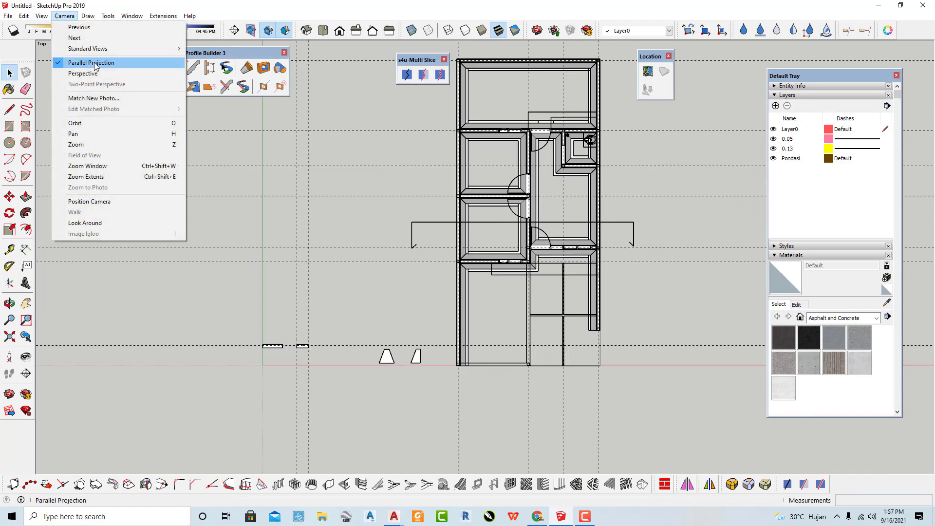
click(208, 344)
scroll(209, 342, up, 1)
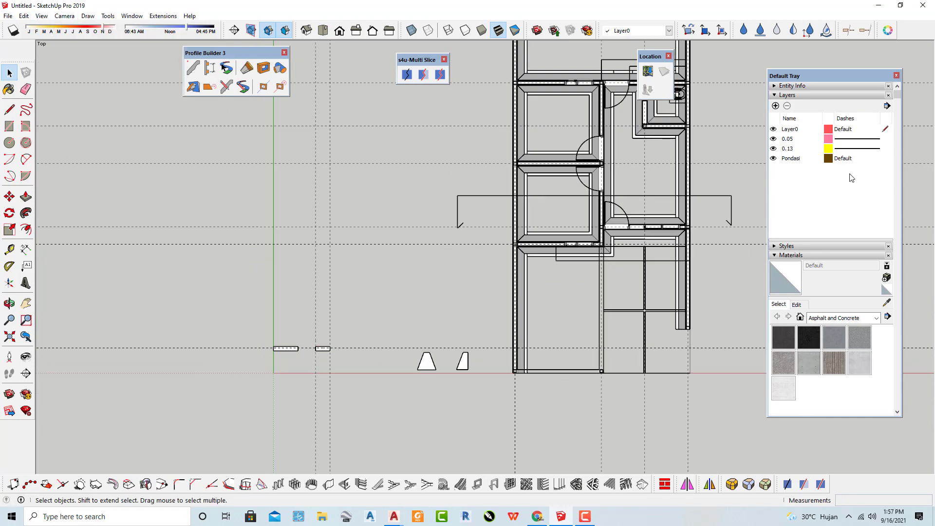
Add a layer named Sloof 15 x 20 and make it the active layer
click(775, 106)
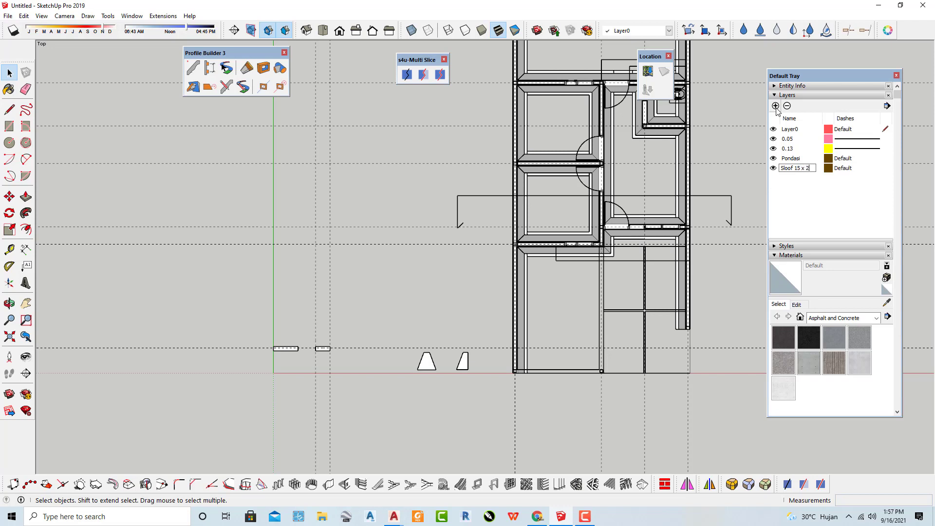
key(Return)
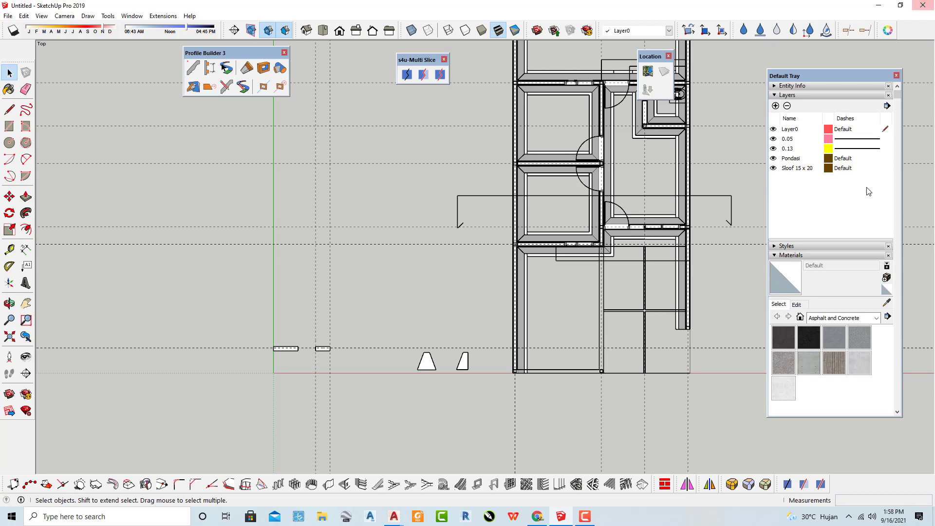
click(891, 171)
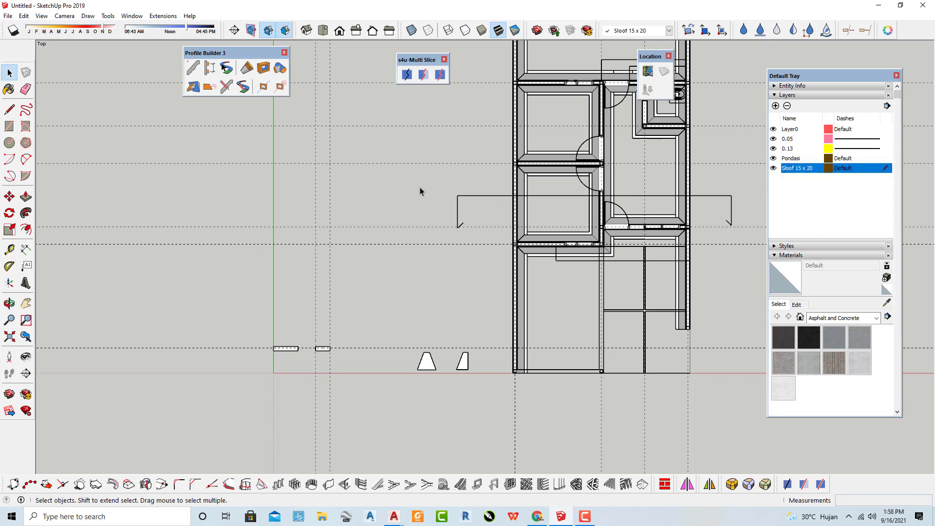
Draw a 15 by 20 cm rectangle on the red axis, between the small rectangles and the trapezoid profiles
click(10, 126)
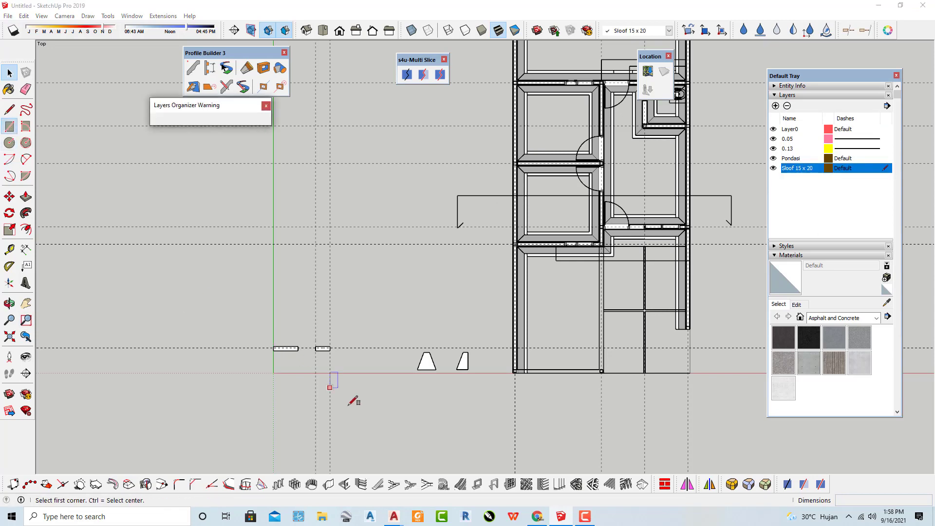
scroll(365, 370, up, 5)
click(363, 372)
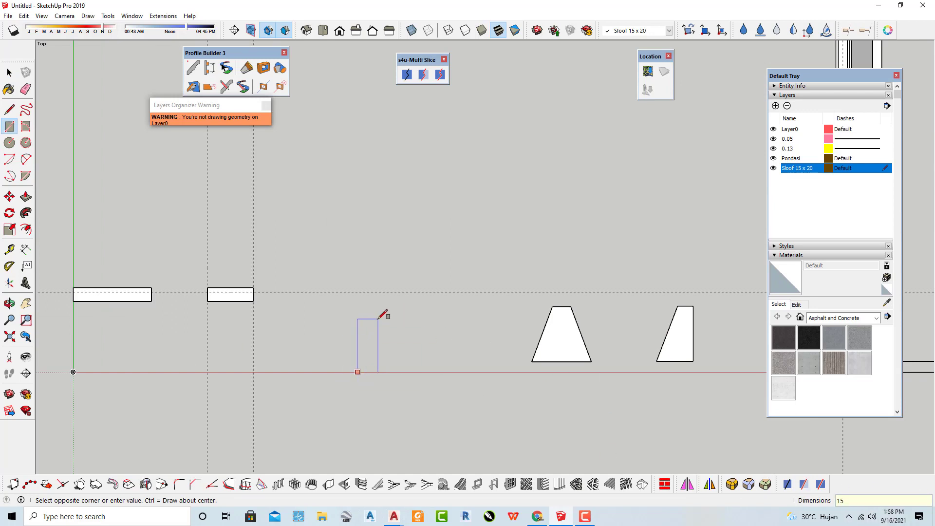
key(Return)
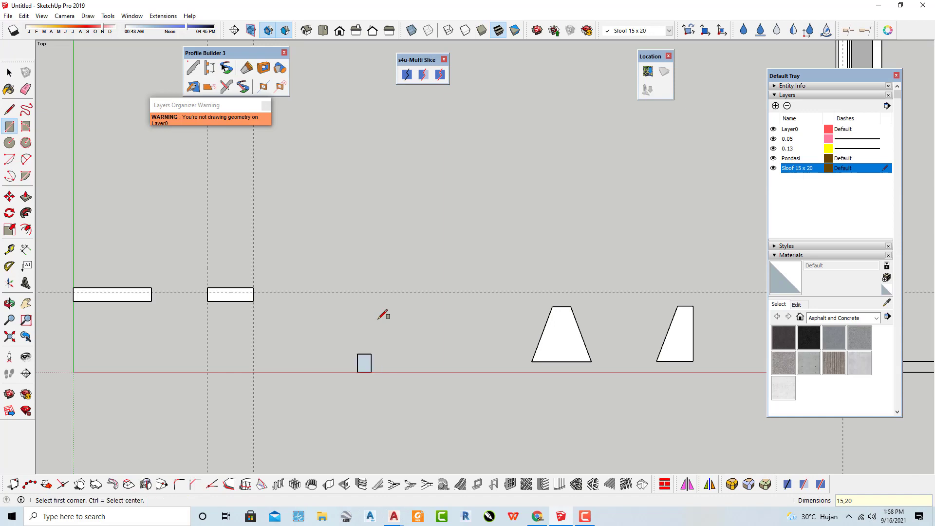
Reverse the face of the 15 by 20 cm rectangle
key(space)
scroll(345, 382, up, 3)
click(382, 361)
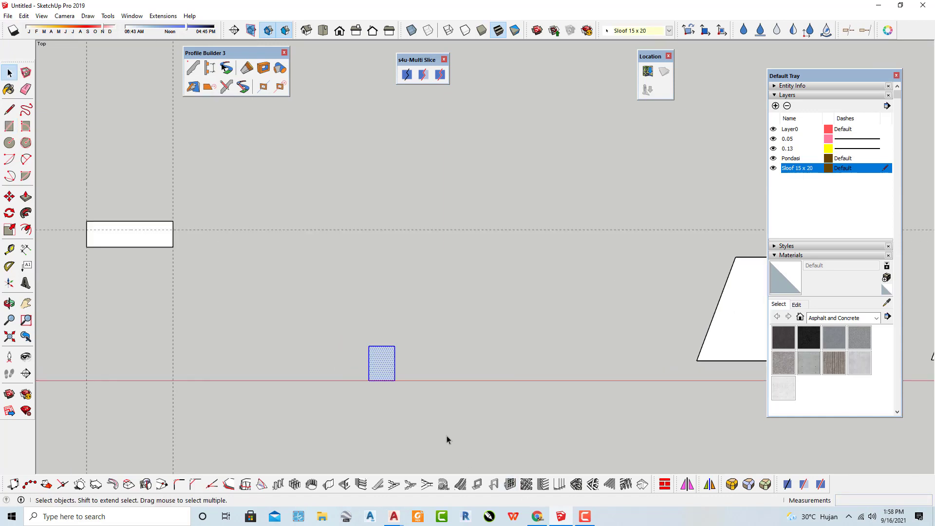
scroll(362, 365, up, 2)
right_click(364, 362)
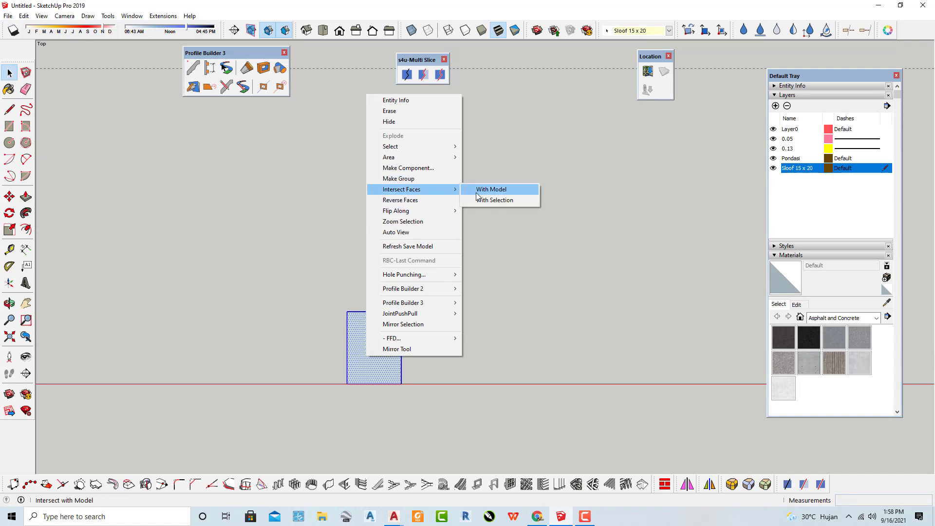
click(414, 200)
click(416, 359)
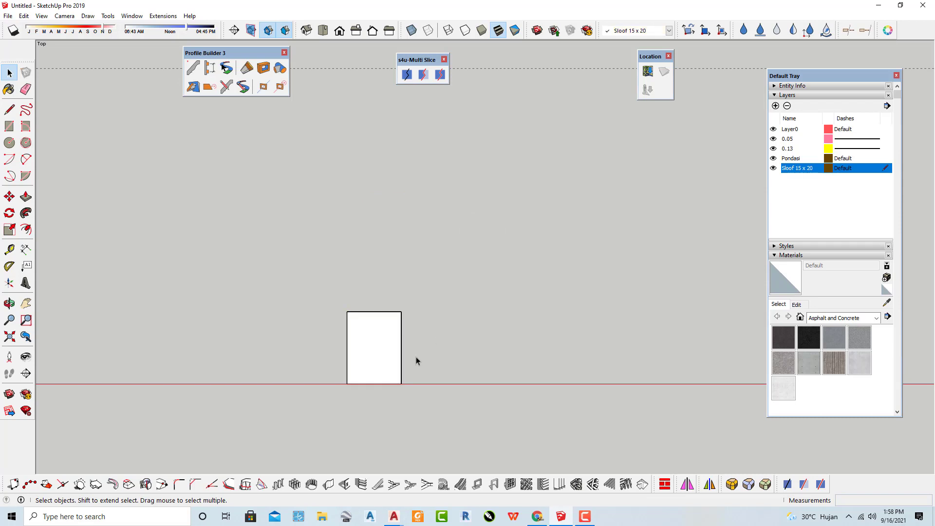
Paint the sloof rectangle with the Blacktop Old 01 material from Asphalt and Concrete
scroll(411, 362, up, 1)
click(378, 375)
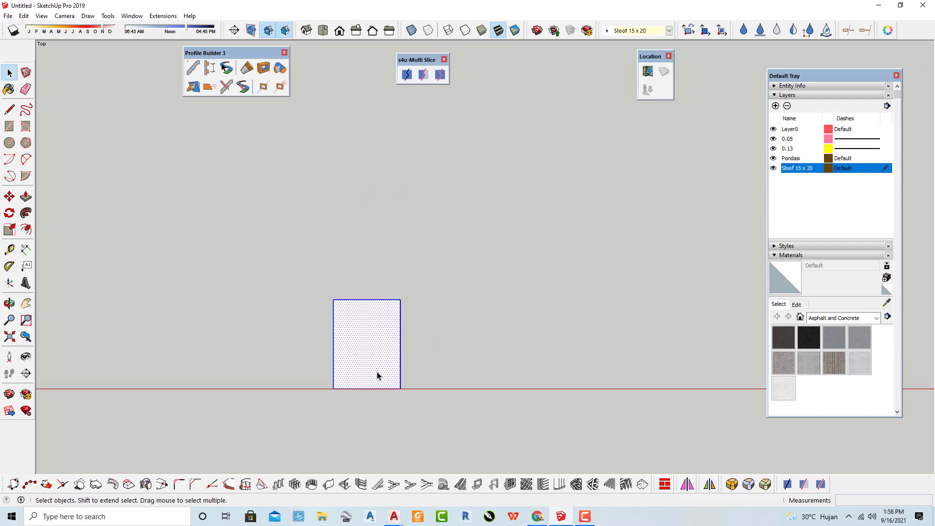
click(833, 341)
click(387, 335)
scroll(397, 336, up, 1)
key(space)
scroll(427, 347, up, 2)
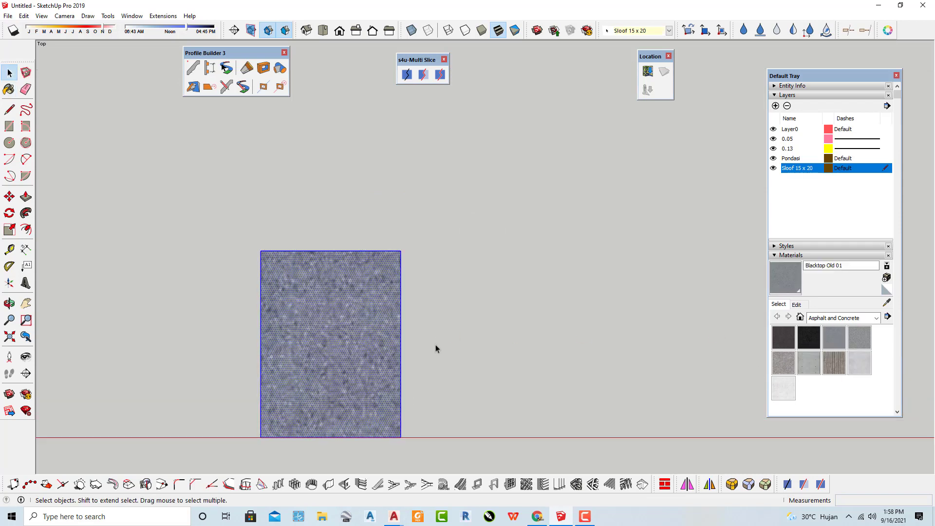
click(436, 349)
scroll(331, 330, up, 3)
scroll(319, 263, down, 3)
scroll(265, 244, down, 2)
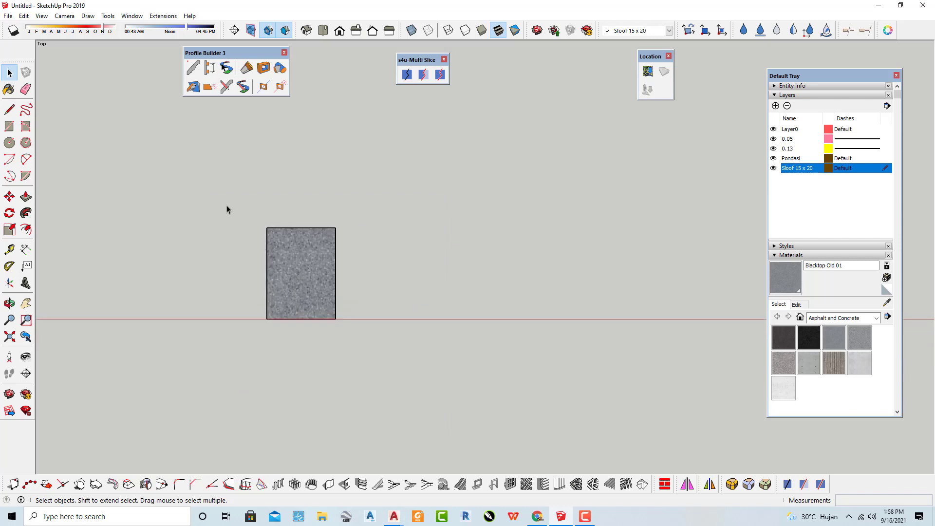
Dimension the sloof rectangle's width above its upper edge and its height beside its left edge
click(27, 249)
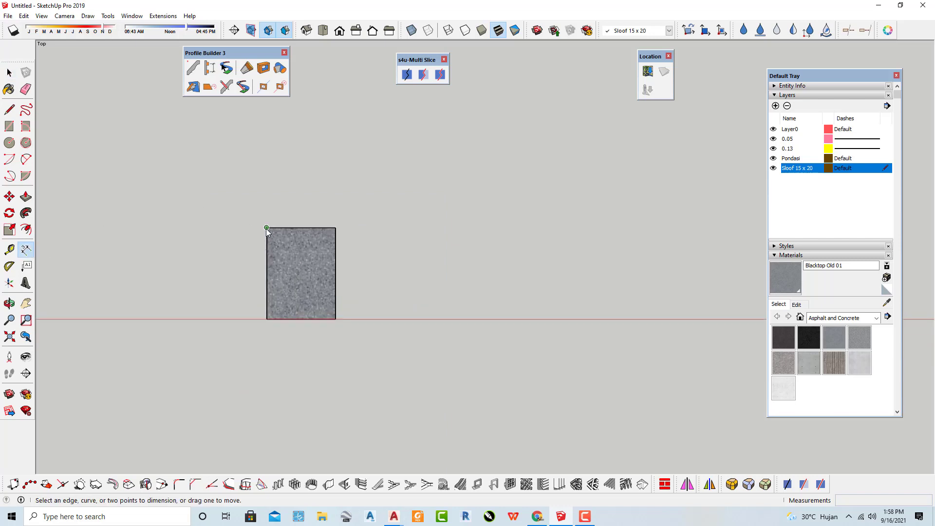
click(267, 228)
click(335, 228)
click(345, 204)
click(267, 228)
click(267, 320)
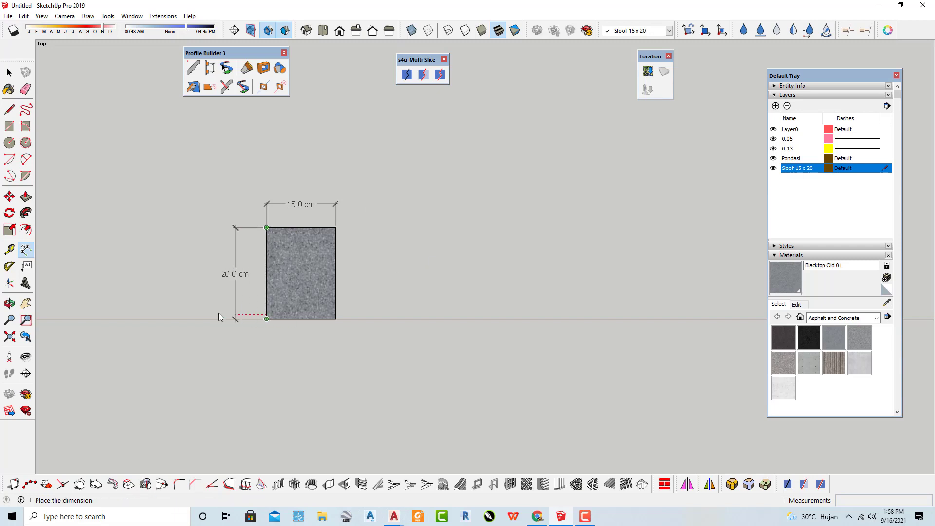
click(217, 292)
scroll(259, 288, up, 1)
key(space)
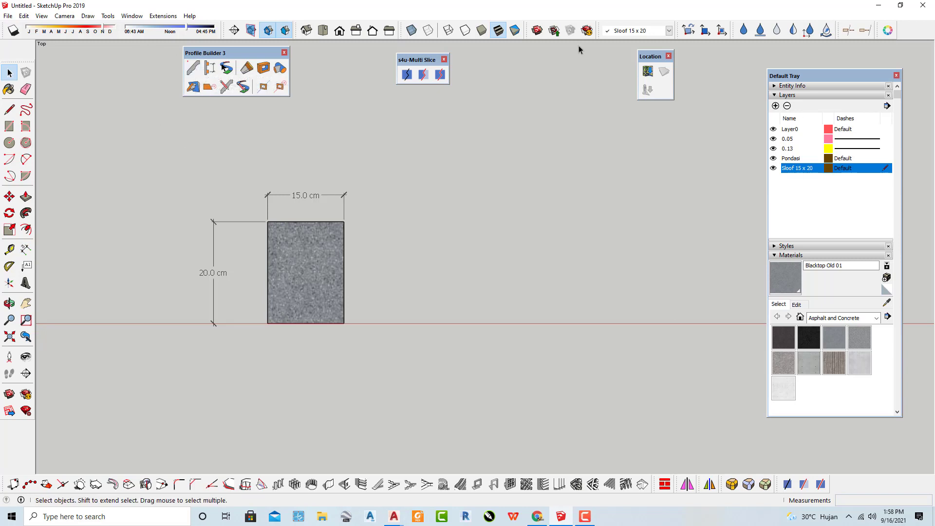
Turn the Profile Builder 2 toolbar off and back on
right_click(623, 3)
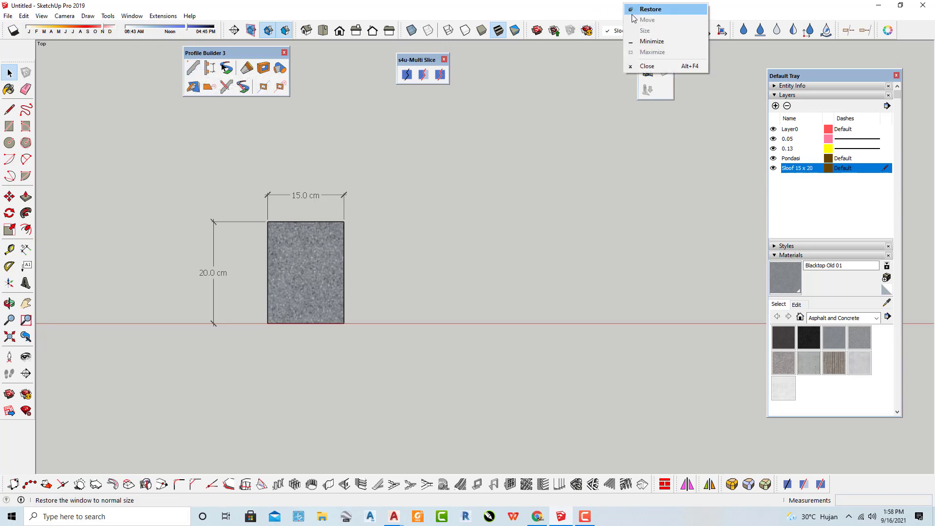
click(784, 15)
right_click(645, 33)
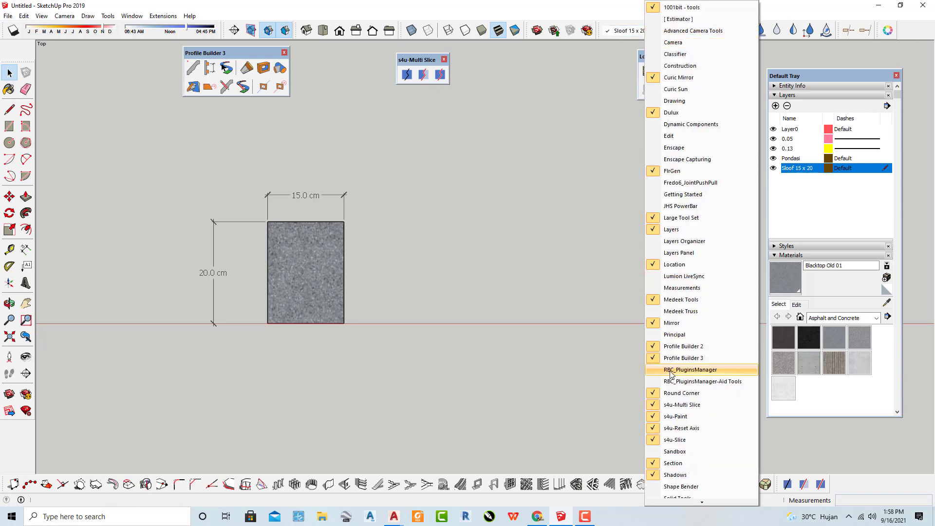
click(689, 350)
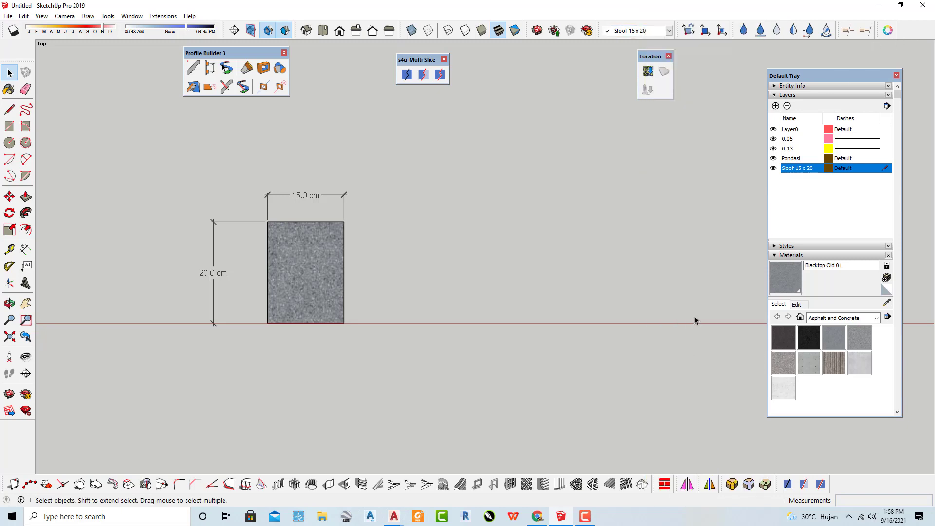
right_click(694, 6)
right_click(680, 24)
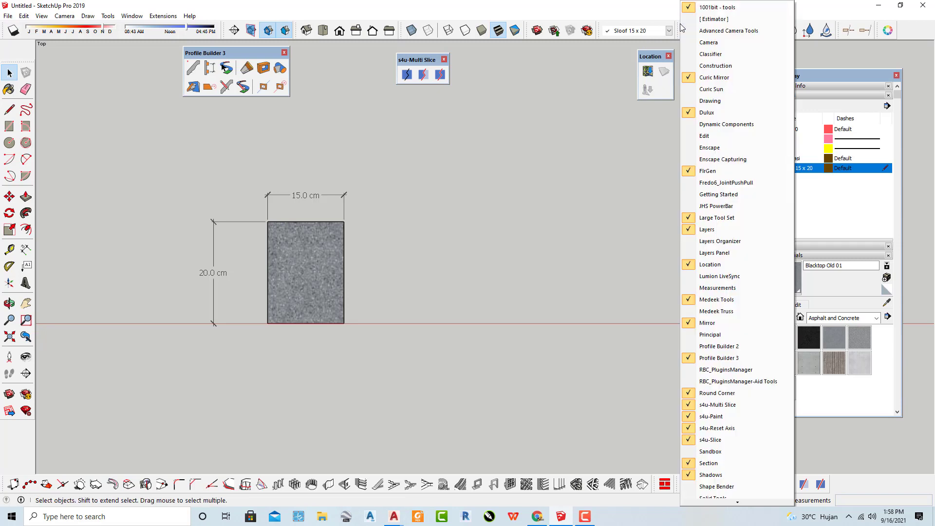
click(722, 349)
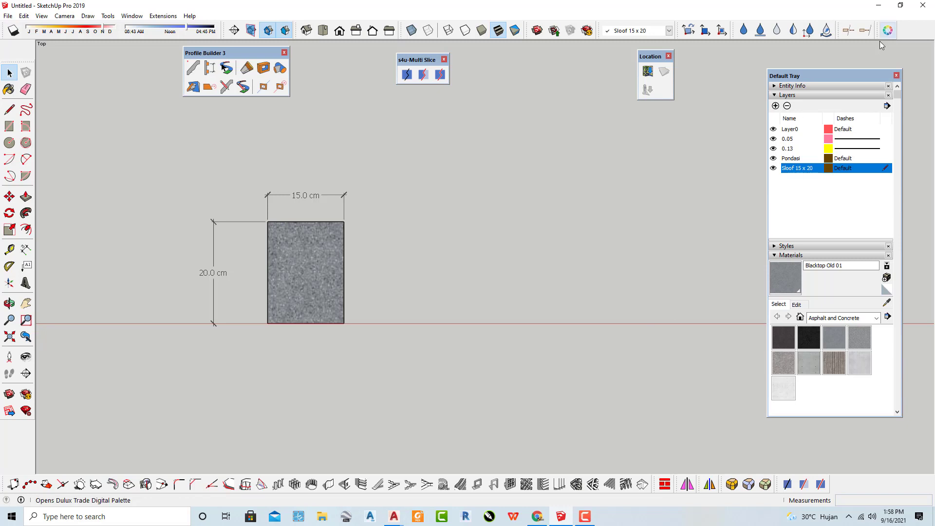
Uncover the Profile Builder 2 toolbar, place it near the Location toolbar, and open its profile dialog clear of the sloof section
drag(860, 75, 919, 131)
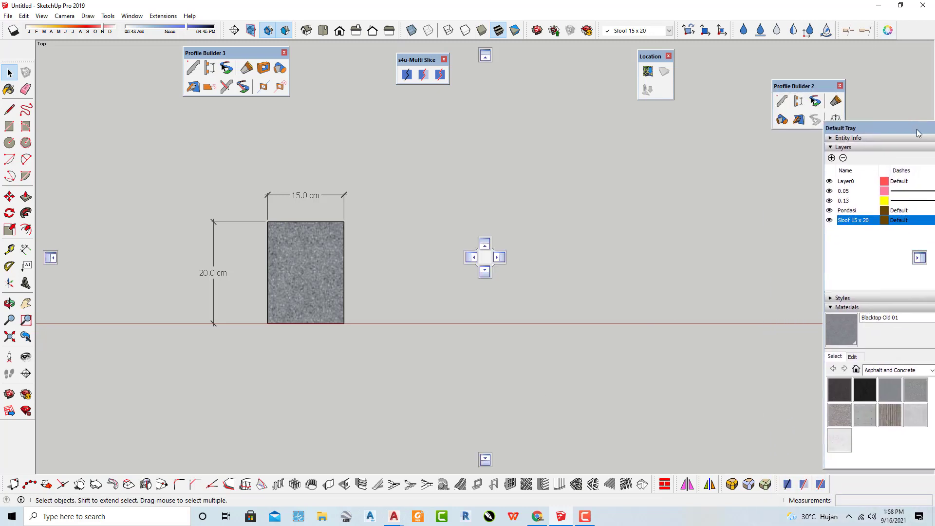
drag(814, 88, 559, 77)
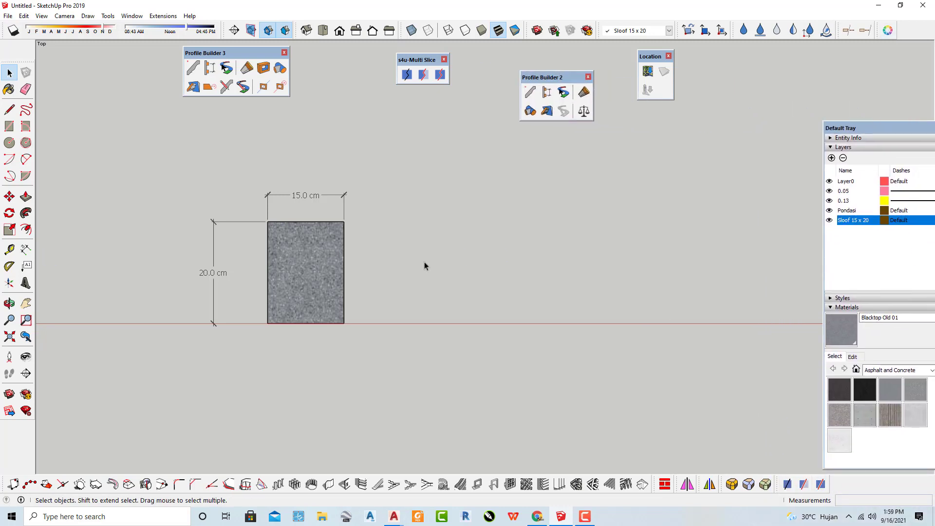
click(530, 92)
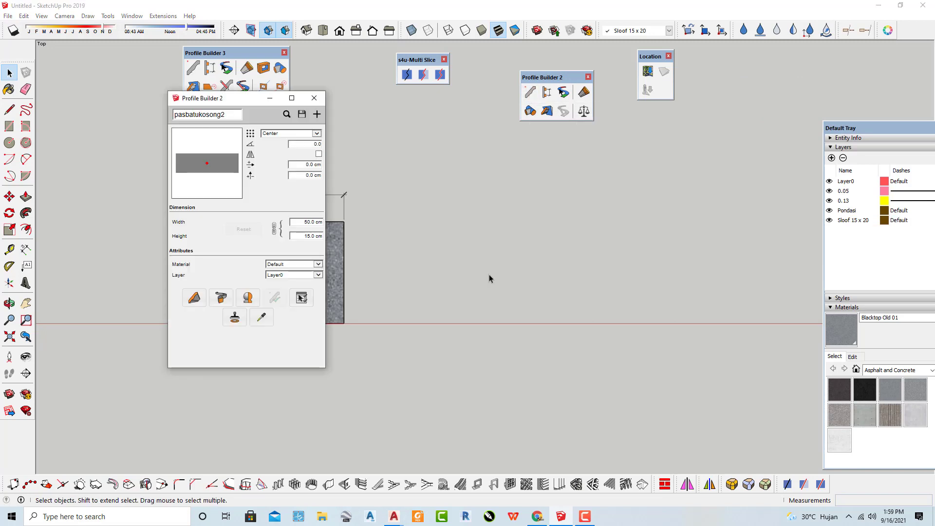
drag(233, 101, 639, 153)
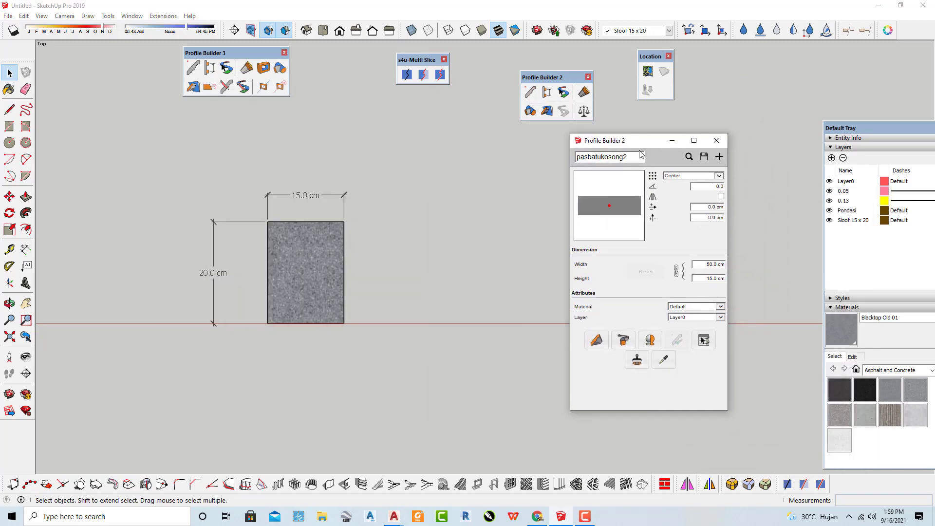
Try to create a new profile named Sloof without selecting the section face
click(719, 157)
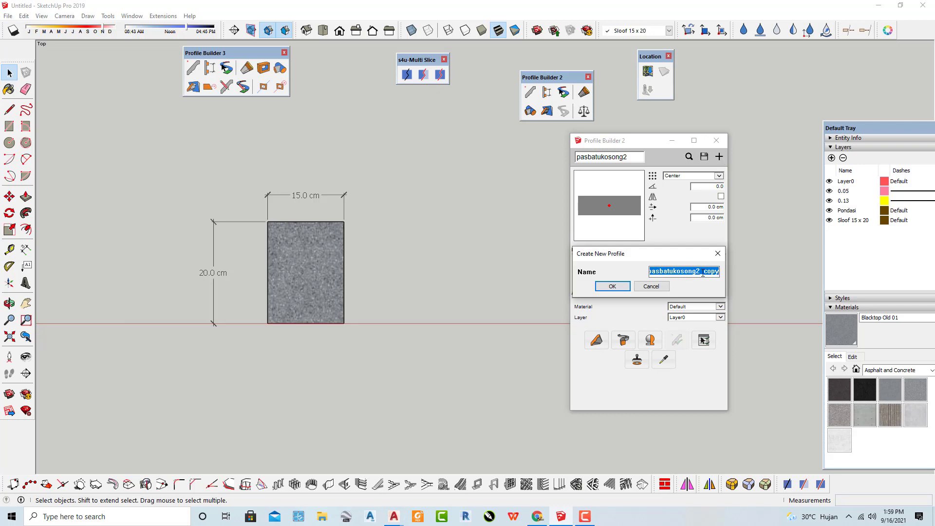
key(BackSpace)
text(Sloof)
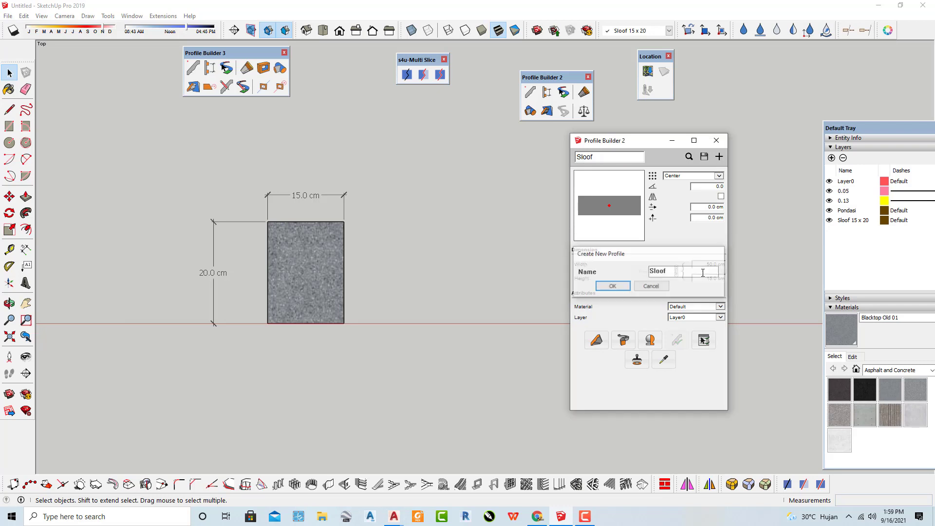
key(Return)
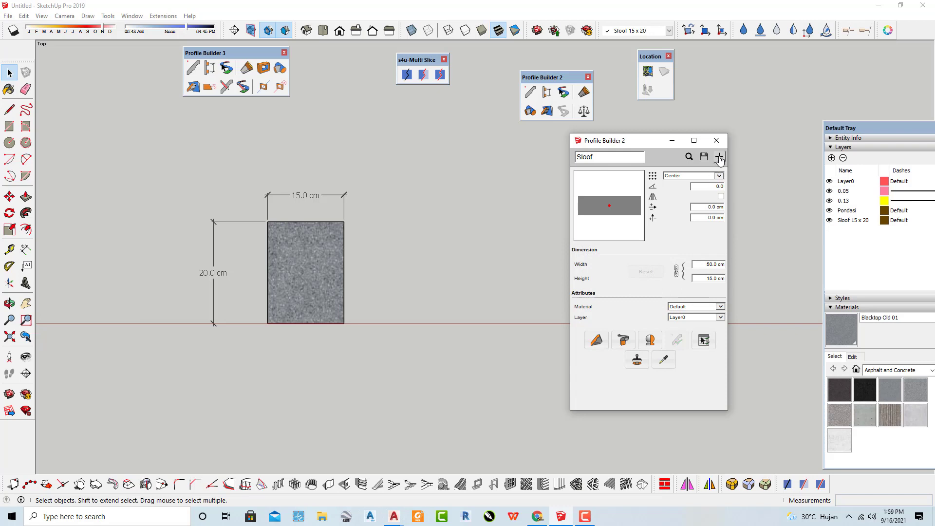
click(719, 157)
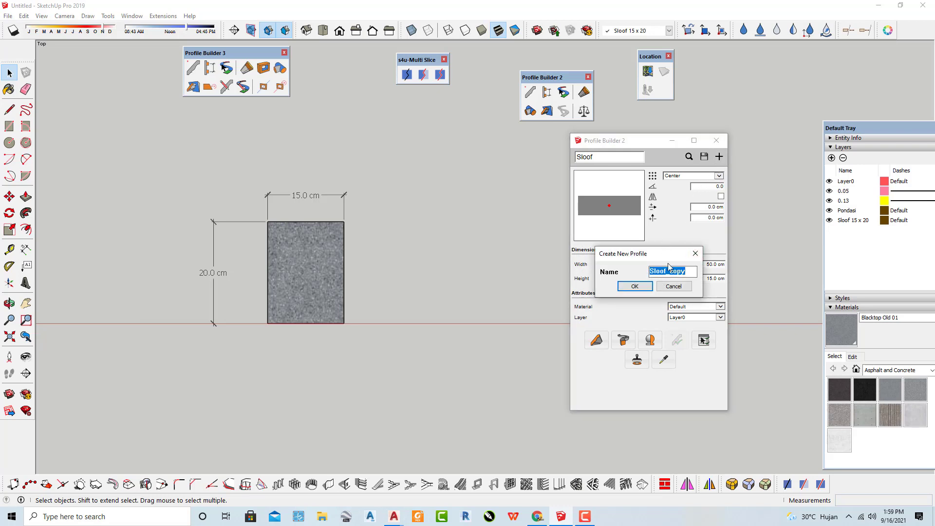
click(695, 253)
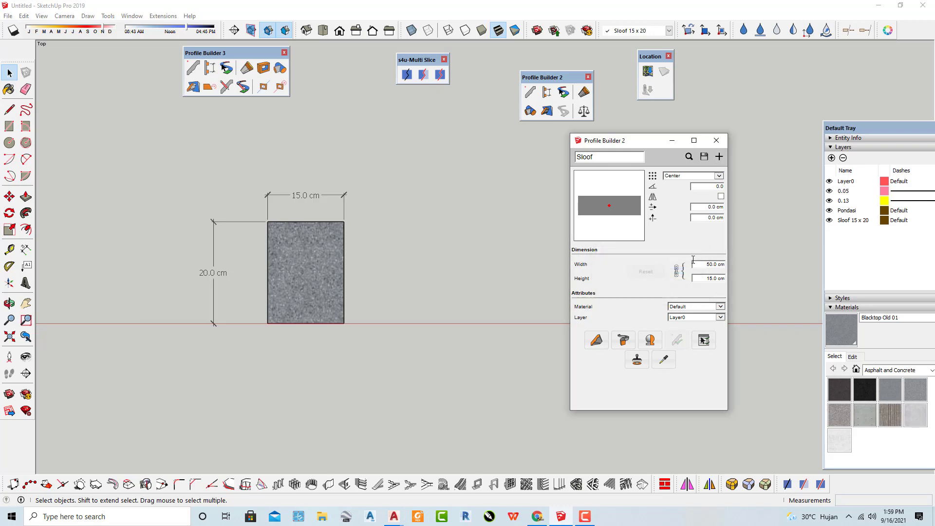
click(719, 158)
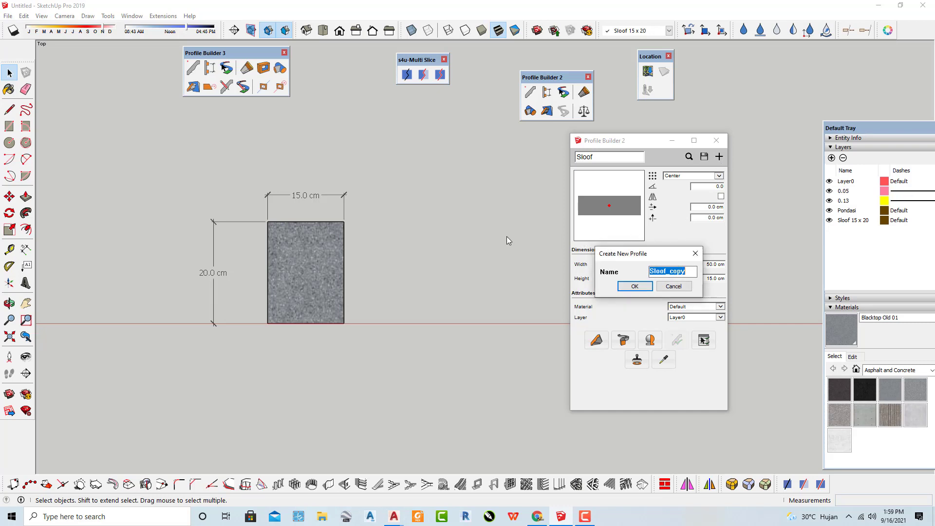
click(696, 254)
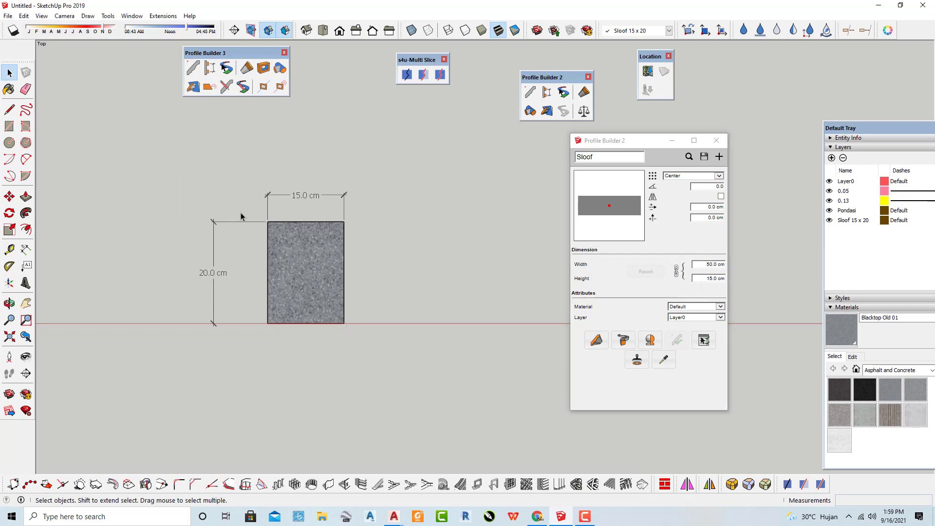
Create a new profile named Sloof from the 15 by 20 cm rectangle
drag(244, 206, 391, 345)
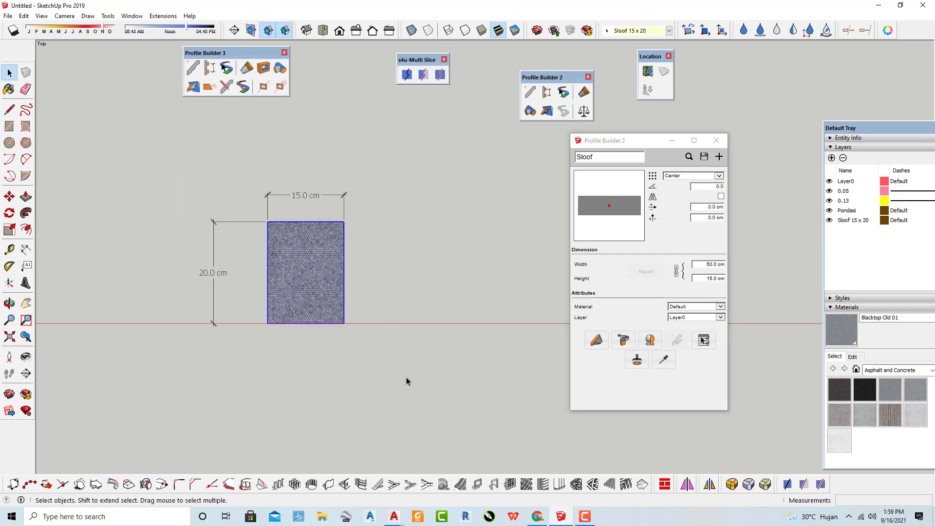
click(718, 157)
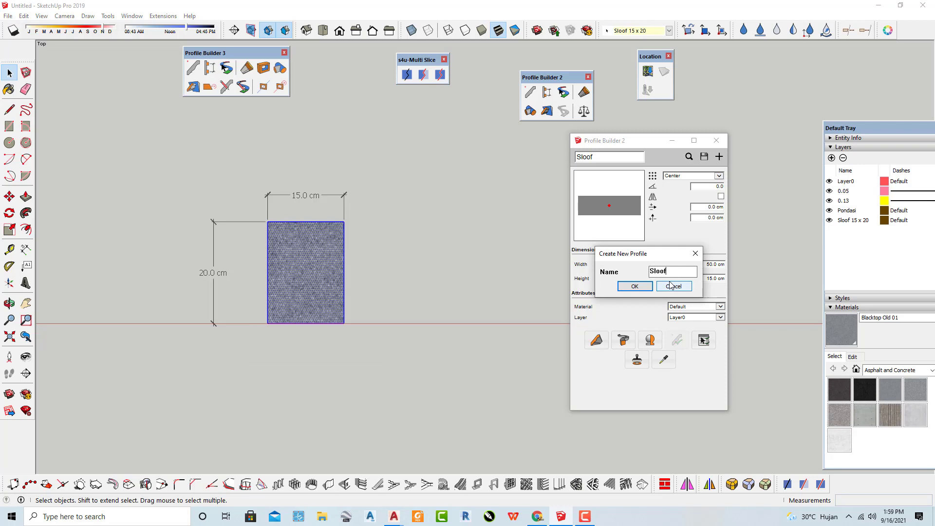
click(636, 286)
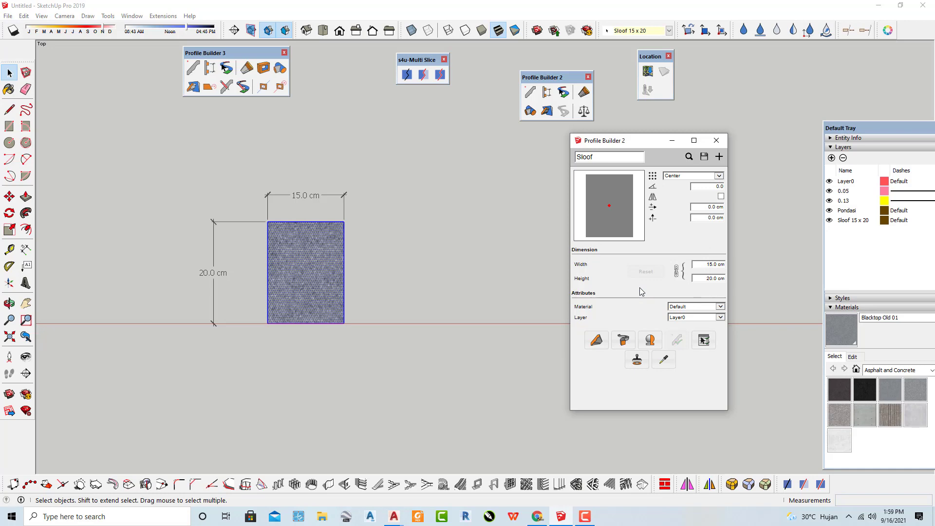
Save the profile as Sloof 15 x 20 and set its placement point to Bottom-Middle
click(704, 157)
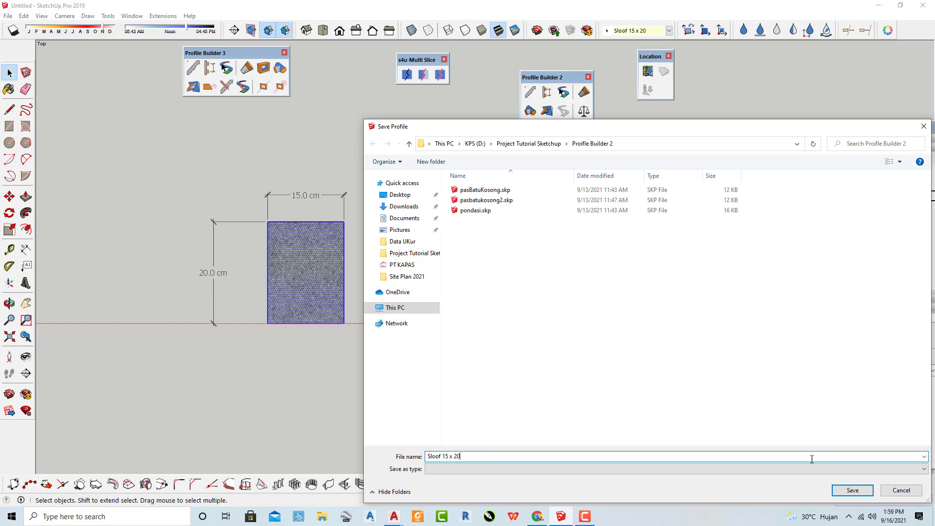
click(852, 490)
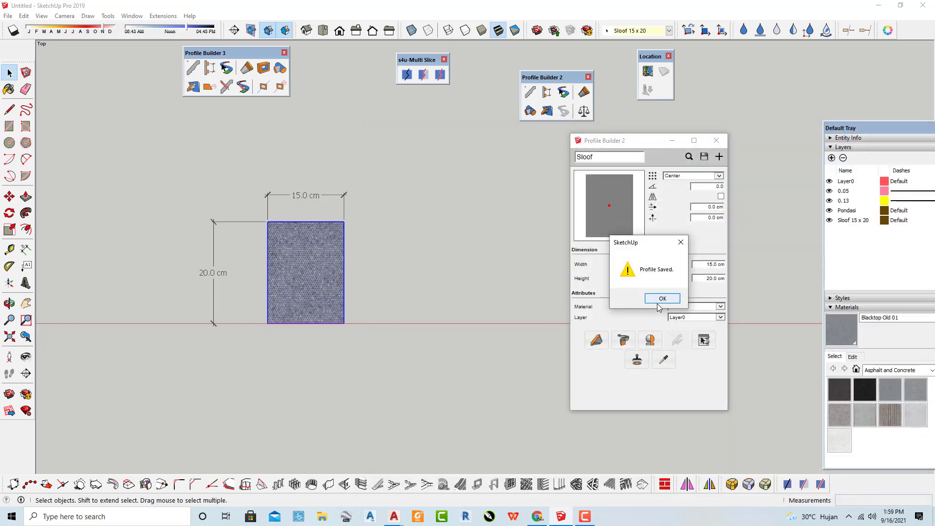
click(661, 298)
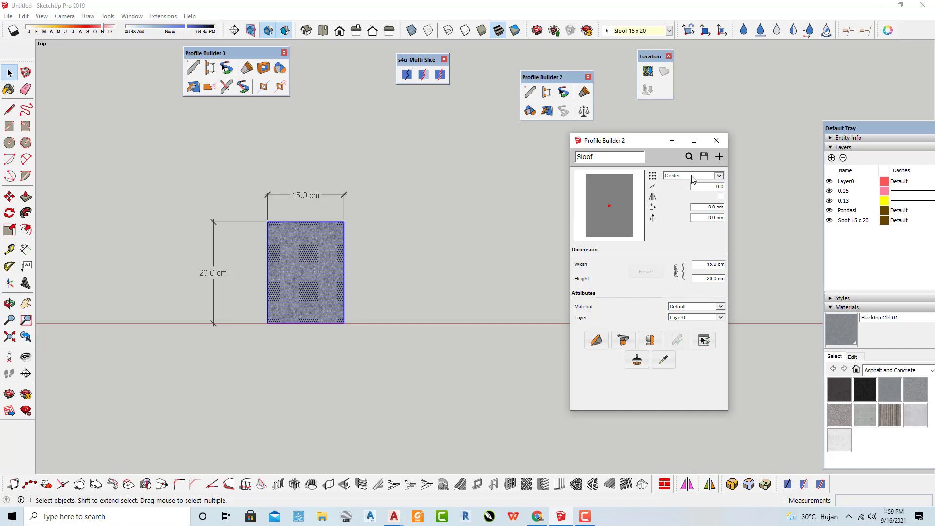
click(718, 176)
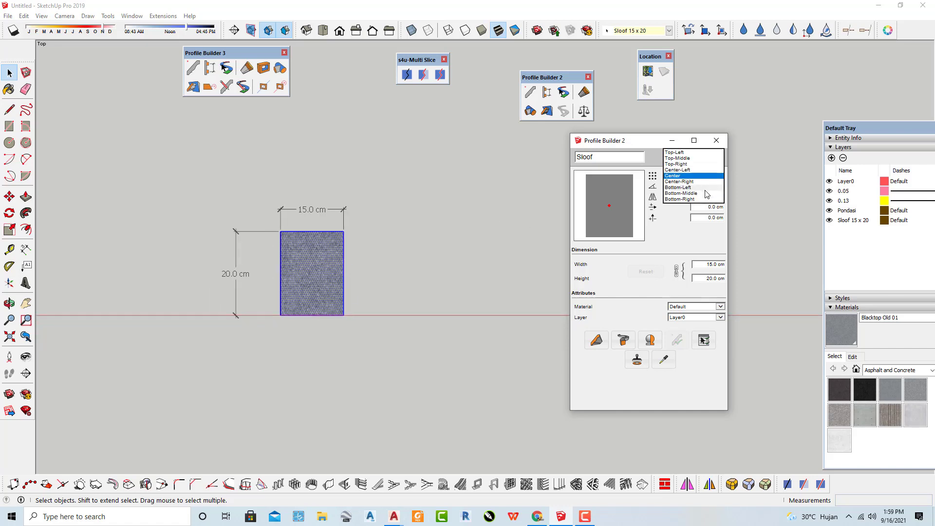
click(683, 194)
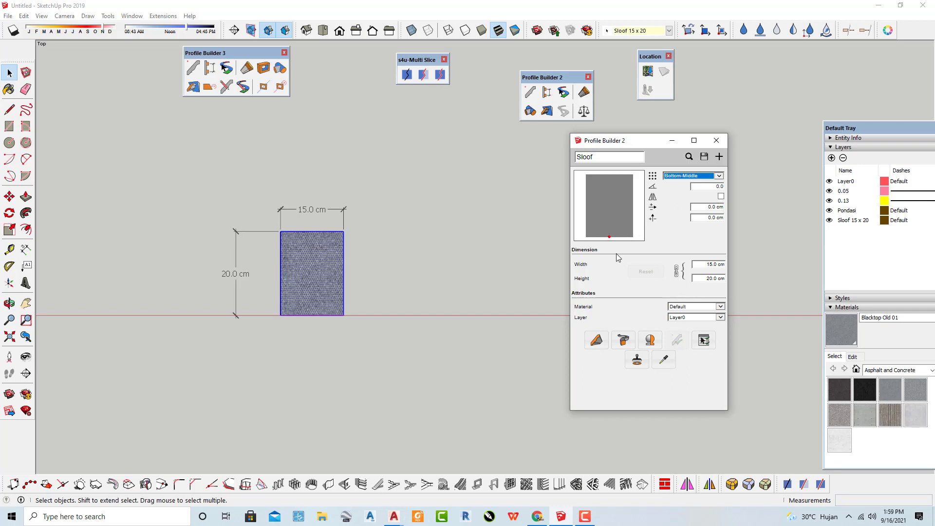
Try to build a Sloof member about 560 cm long on the outer wall's centreline, spanning the two middle rooms between cross walls
click(598, 342)
scroll(205, 282, down, 10)
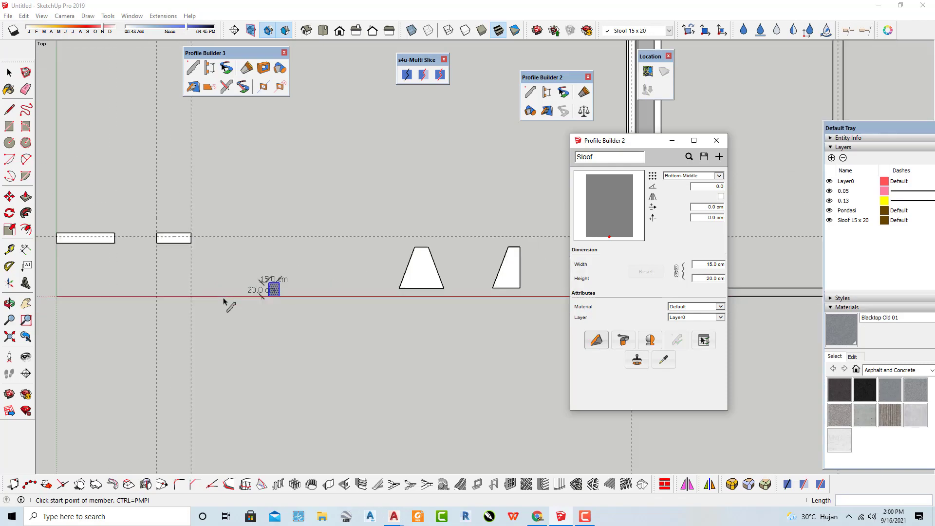
middle_drag(305, 333, 369, 125)
scroll(482, 203, up, 5)
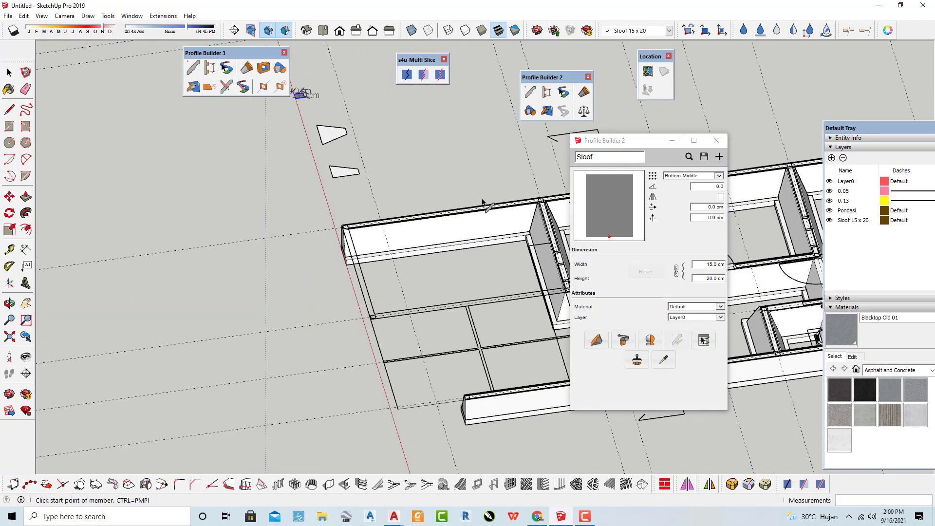
shift+middle_drag(482, 202, 280, 209)
scroll(359, 199, up, 6)
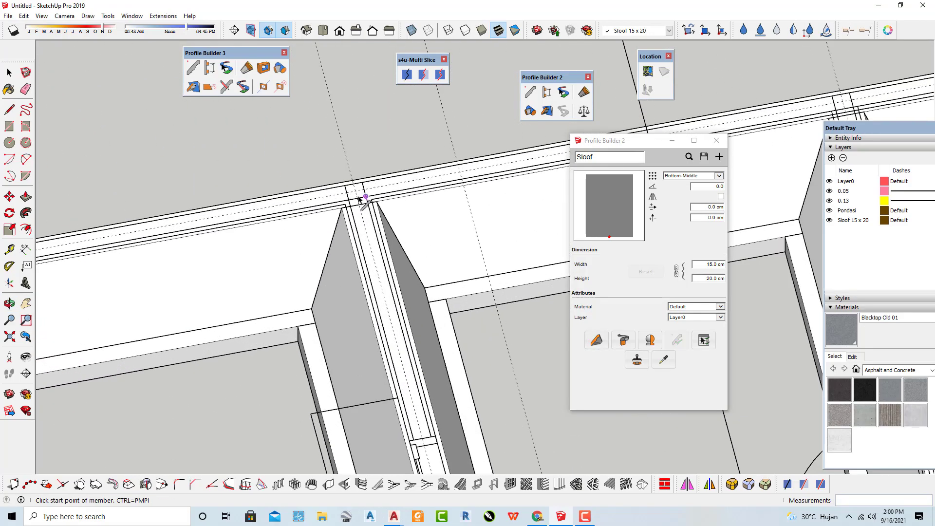
click(356, 192)
scroll(194, 266, down, 6)
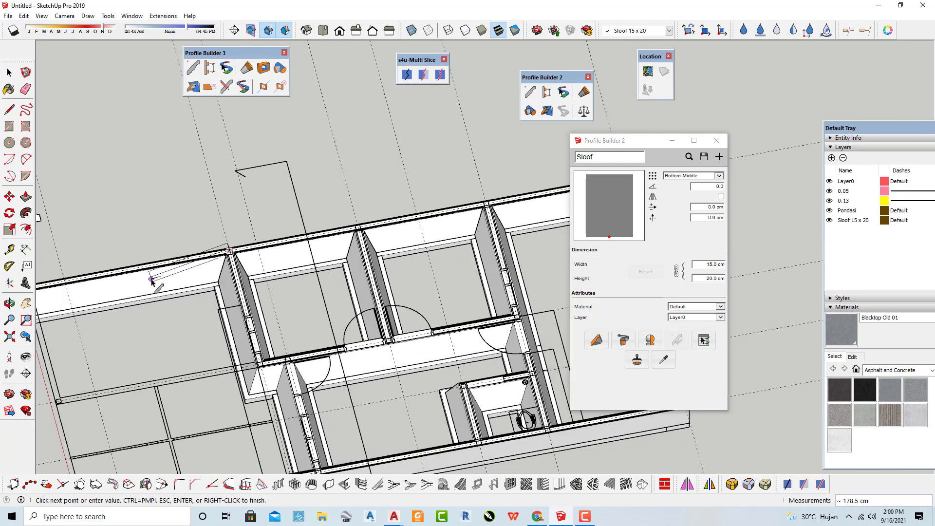
scroll(493, 213, up, 5)
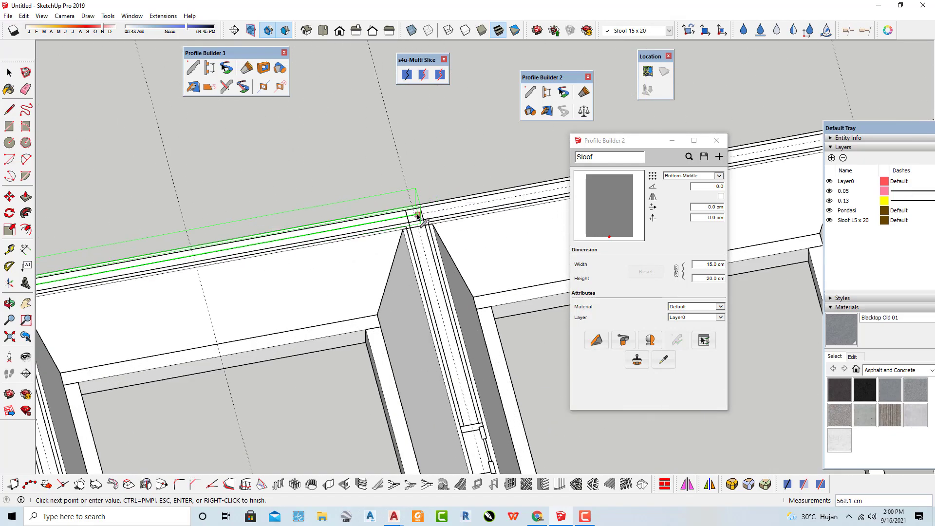
click(413, 216)
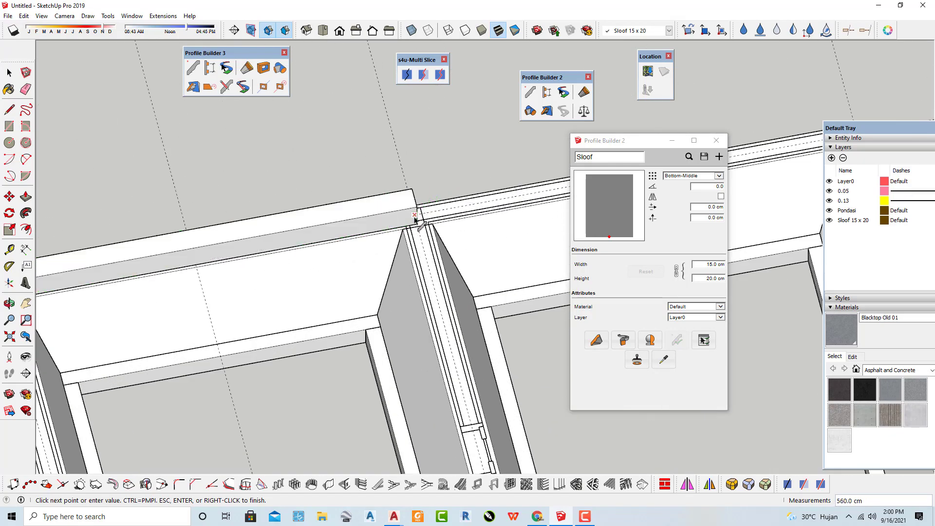
Try to continue the Sloof member about 600 cm along the cross wall beside the bathroom to the opposite outer wall and finish it
scroll(409, 183, down, 2)
scroll(409, 179, down, 4)
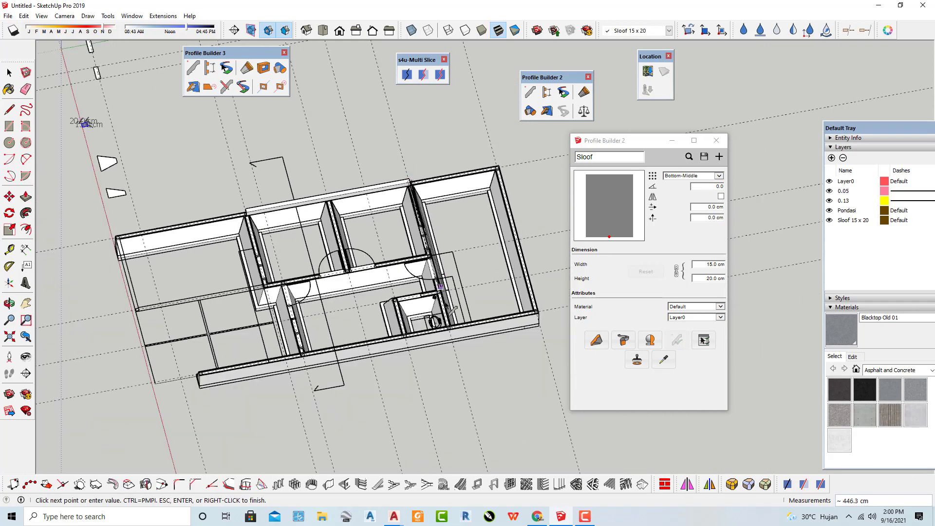
scroll(450, 336, up, 3)
scroll(450, 336, up, 2)
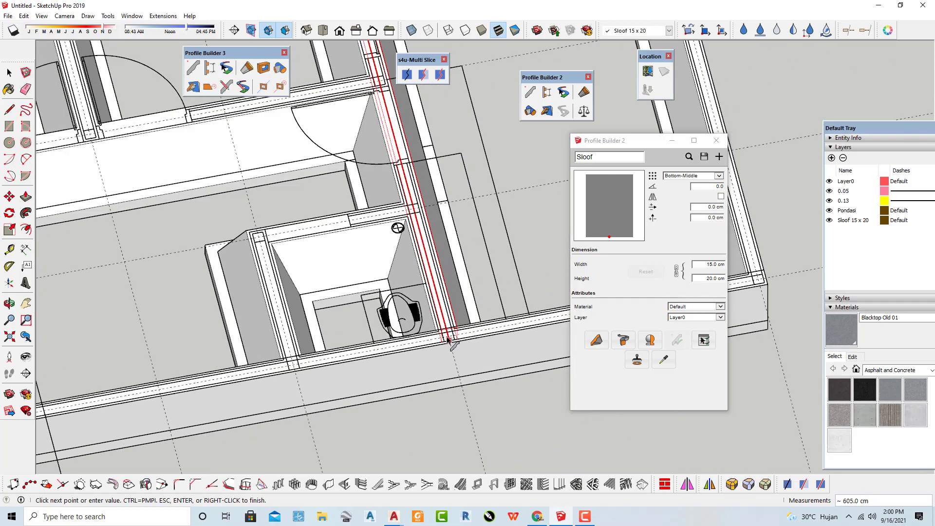
scroll(450, 341, up, 2)
scroll(449, 341, up, 2)
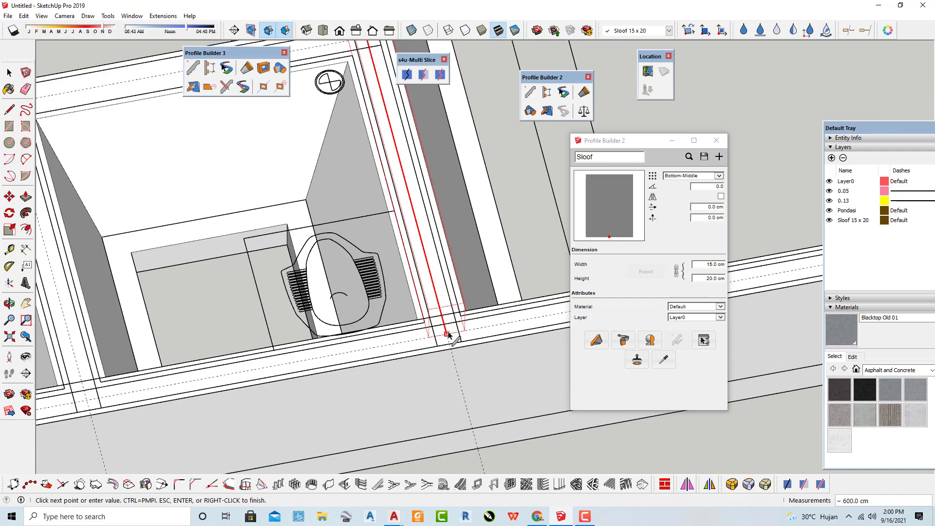
click(448, 334)
scroll(487, 217, down, 4)
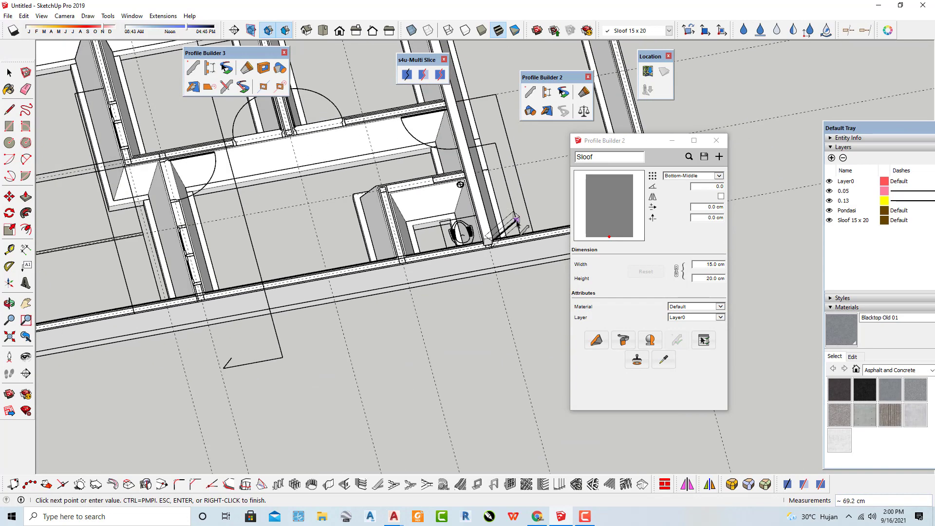
key(Return)
scroll(503, 243, down, 2)
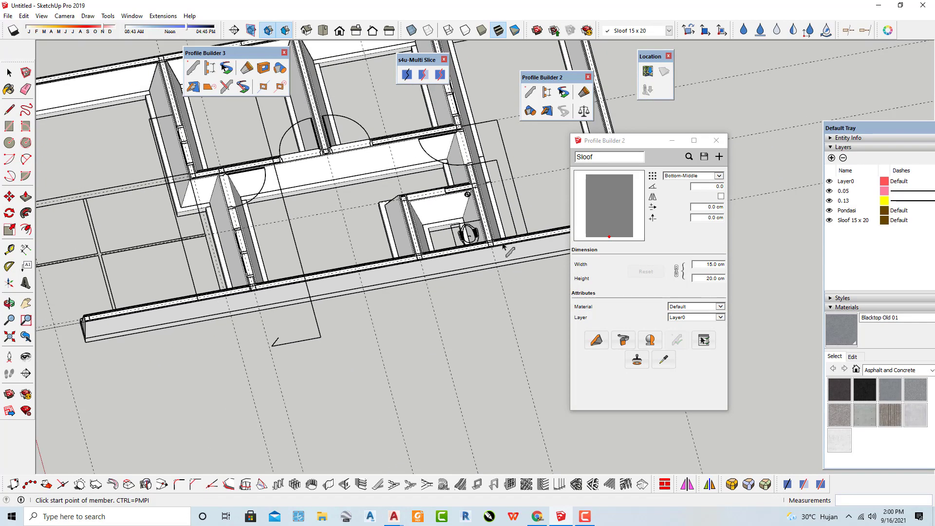
key(space)
click(500, 219)
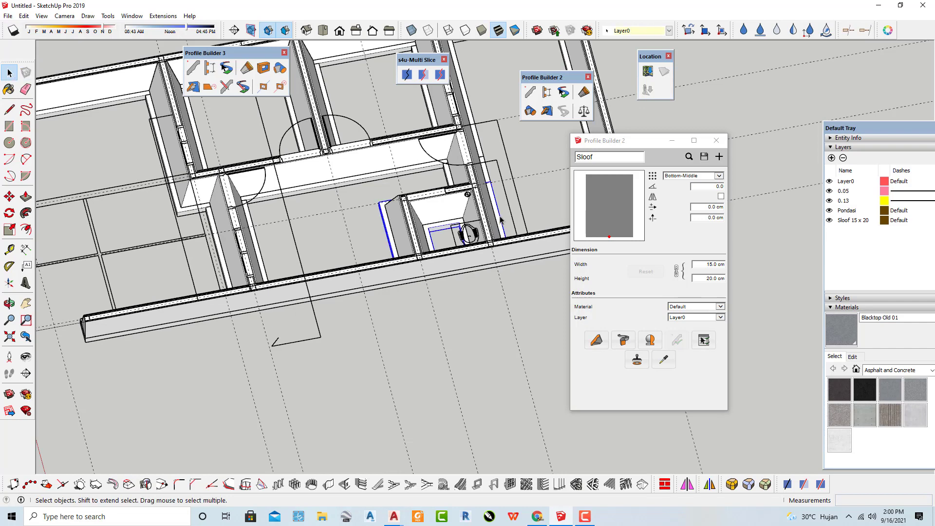
scroll(501, 220, down, 2)
scroll(184, 120, up, 2)
scroll(310, 223, down, 2)
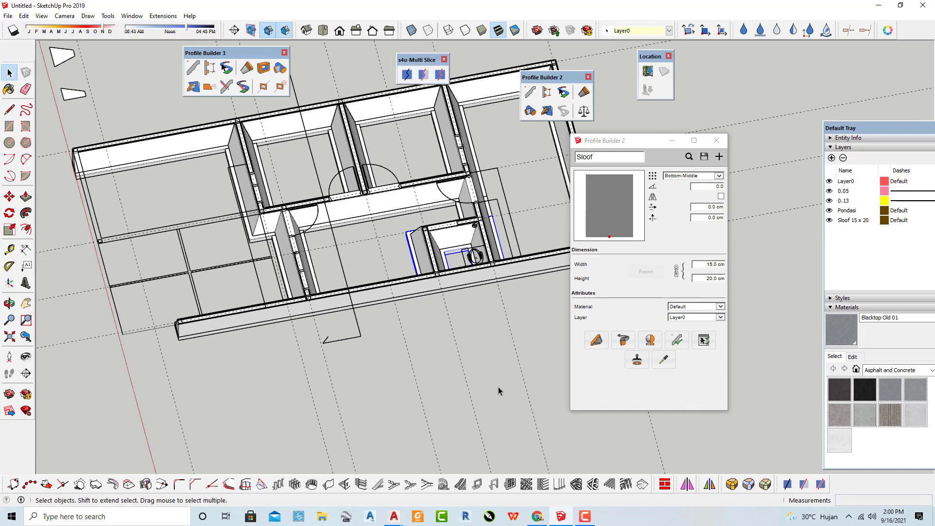
Set the Sloof profile's material to Blacktop Old 01 and its layer to Sloof 15 x 20
click(719, 306)
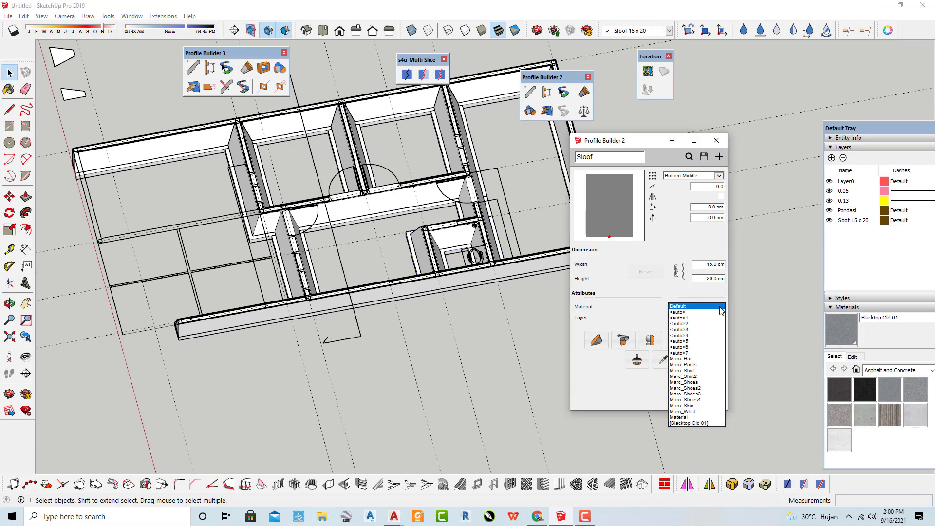
click(695, 422)
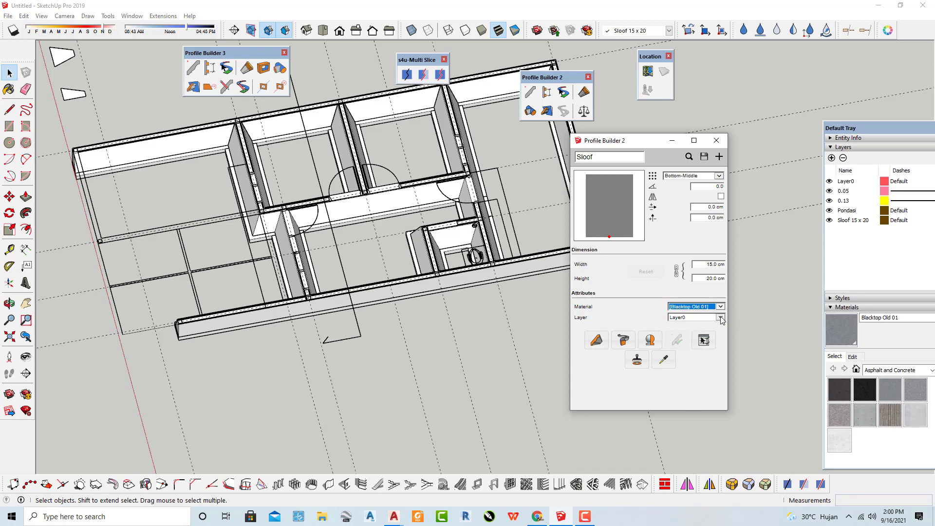
click(720, 317)
click(697, 341)
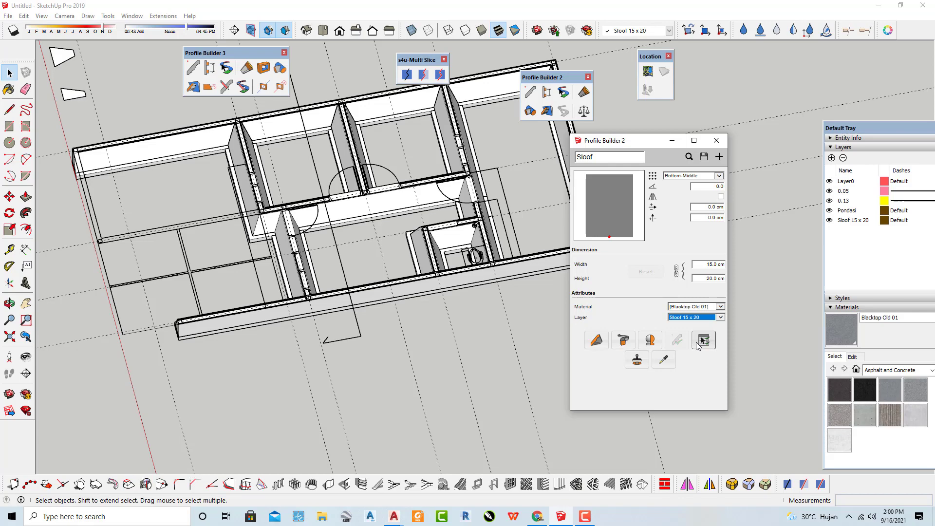
Start a Sloof member at the front cross wall and run it along the outer wall's centreline past both middle rooms
click(596, 340)
scroll(237, 111, up, 5)
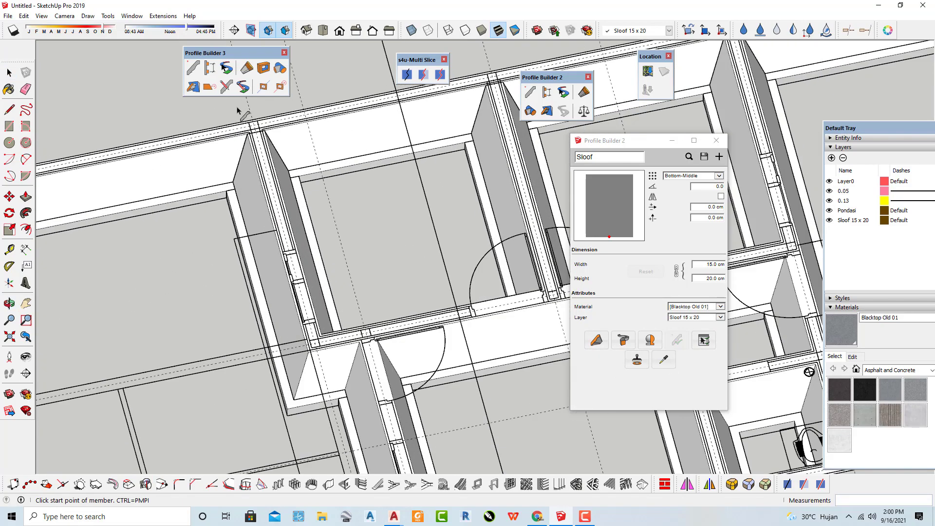
scroll(239, 113, up, 4)
click(256, 135)
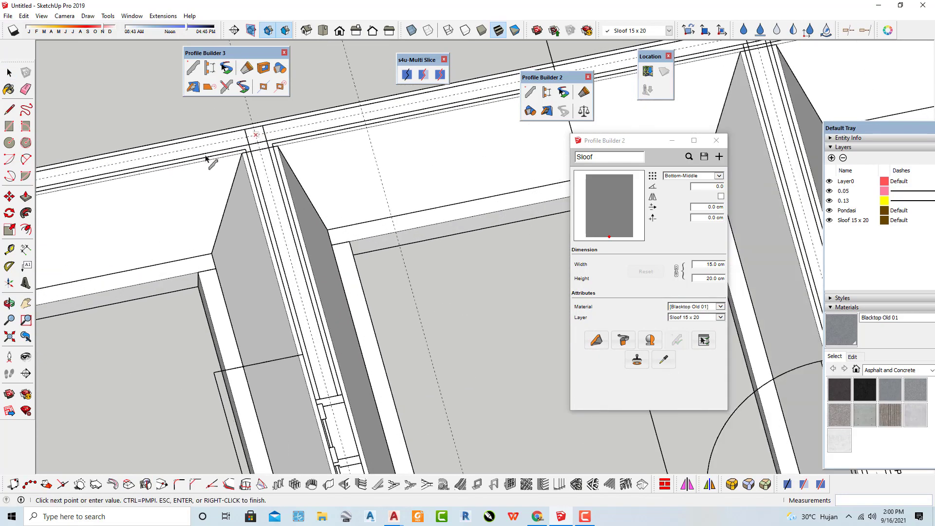
scroll(205, 159, down, 6)
scroll(417, 145, up, 2)
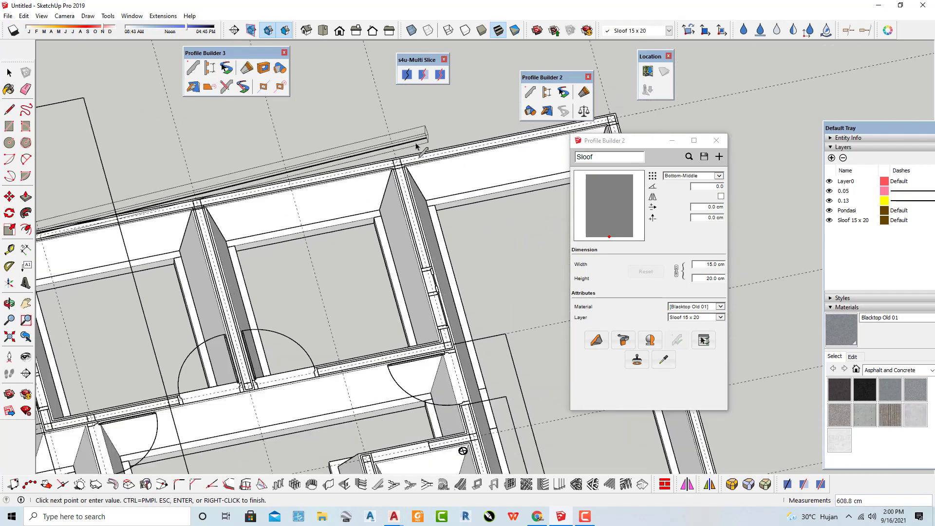
scroll(416, 145, up, 4)
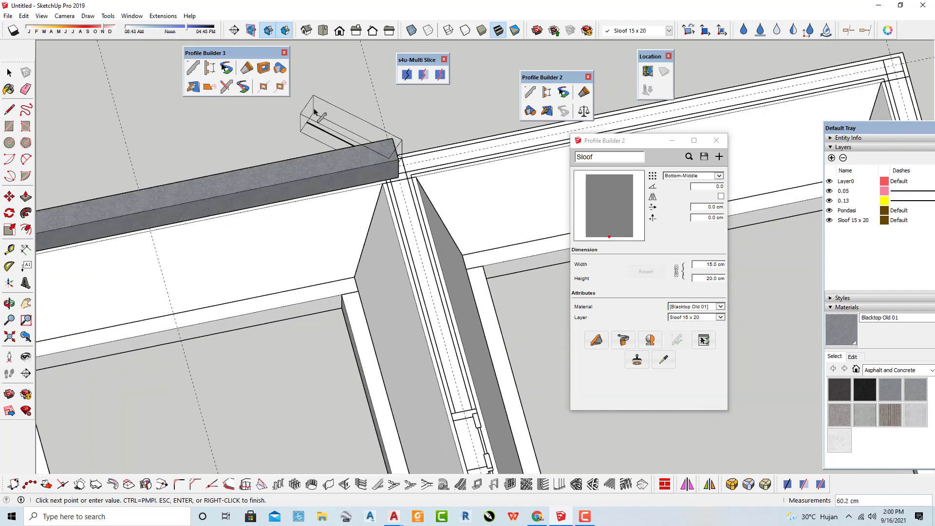
Continue the Sloof member 600 cm along the cross wall beside the bathroom, then 500 cm along the opposite outer wall's centreline
scroll(323, 83, down, 5)
scroll(375, 245, up, 5)
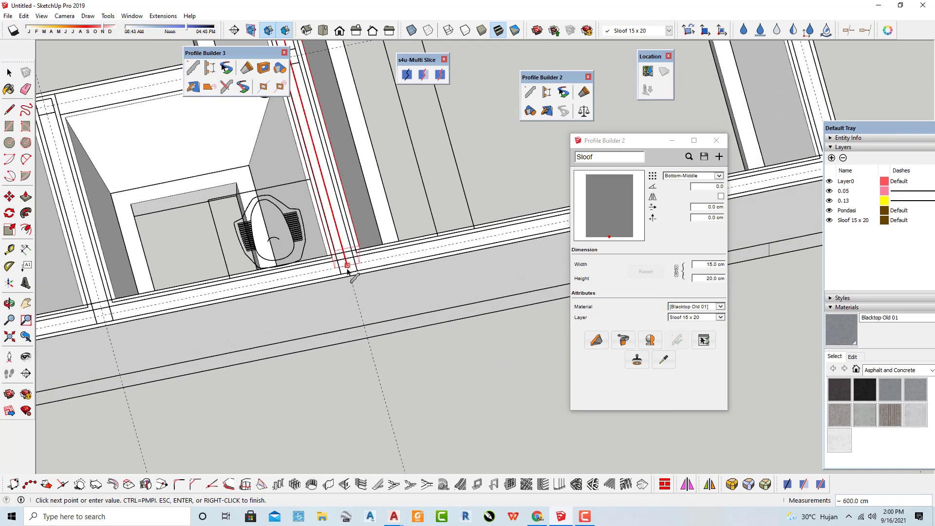
scroll(348, 269, down, 6)
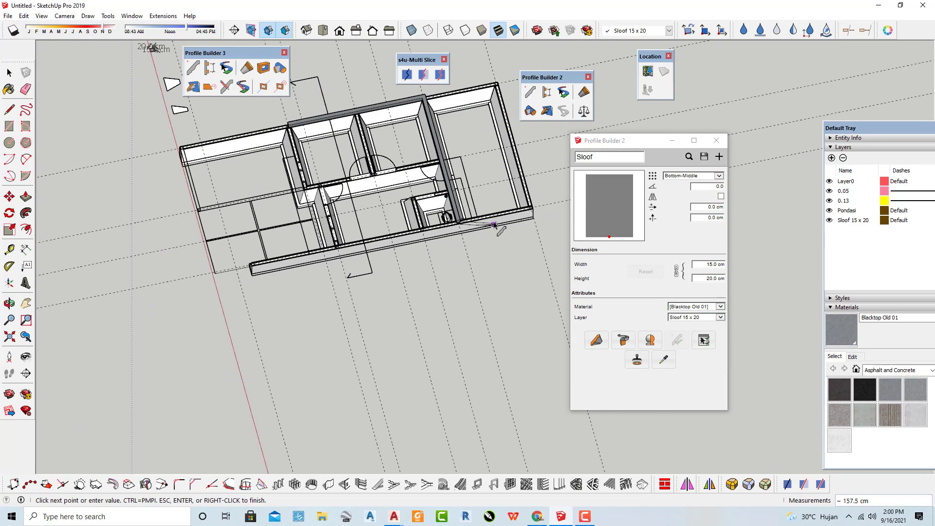
scroll(302, 251, up, 8)
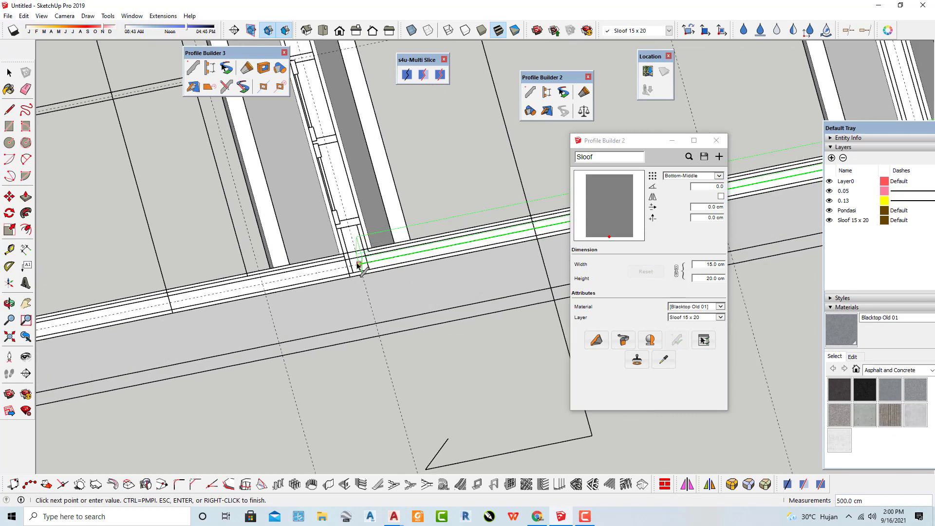
click(359, 265)
Run the member along the front cross wall, 60 cm across the jog and 300 cm back to its start, closing the ring
middle_drag(359, 268, 343, 169)
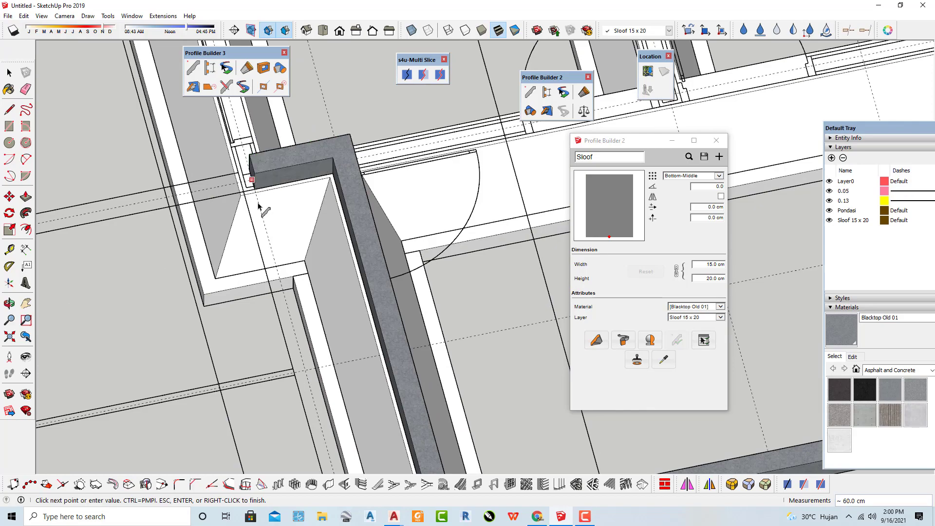
scroll(258, 205, down, 6)
middle_drag(270, 168, 463, 229)
scroll(309, 363, up, 6)
scroll(189, 312, up, 4)
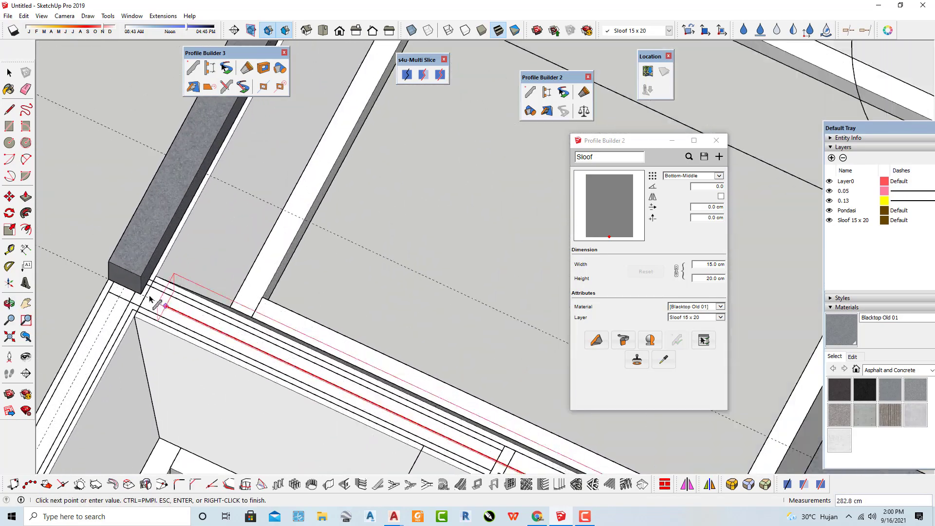
click(118, 287)
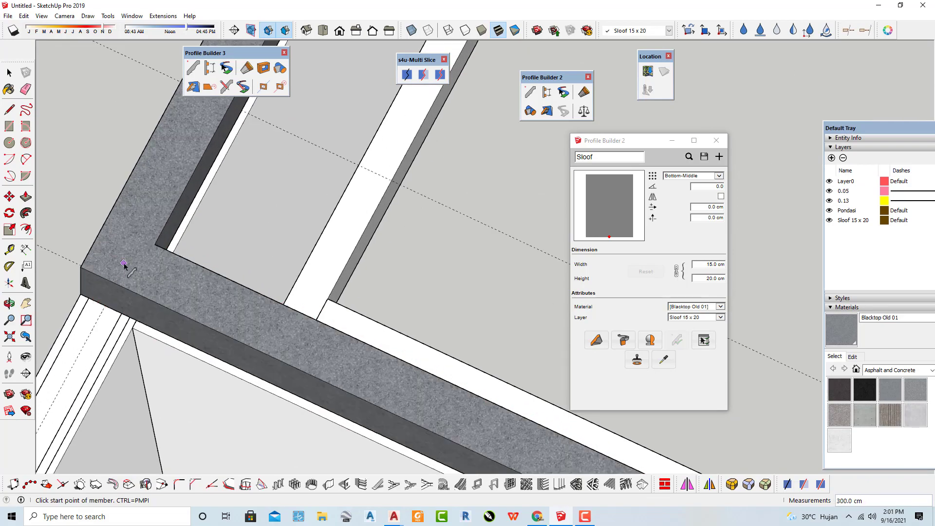
key(space)
scroll(124, 264, down, 10)
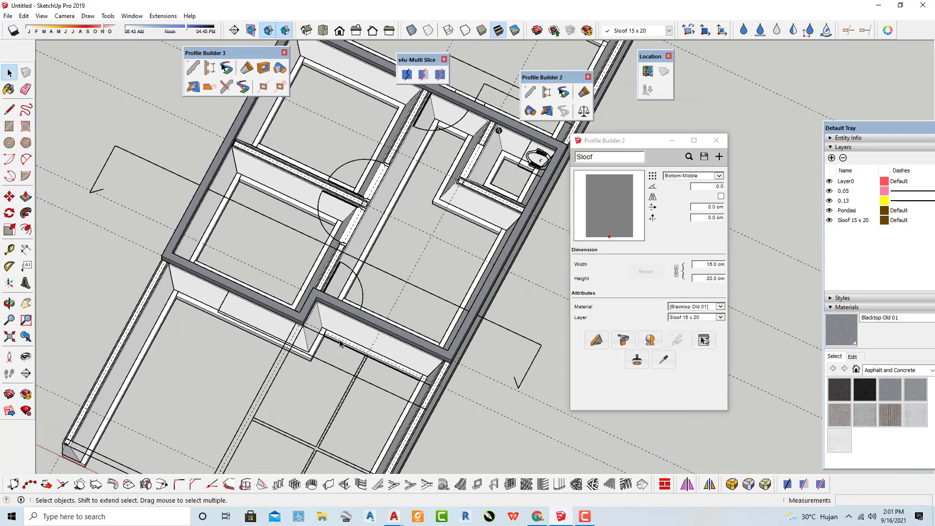
Build a Sloof member about 485 cm long on the inner longitudinal wall's centreline, between the ring's two cross beams
scroll(423, 428, up, 2)
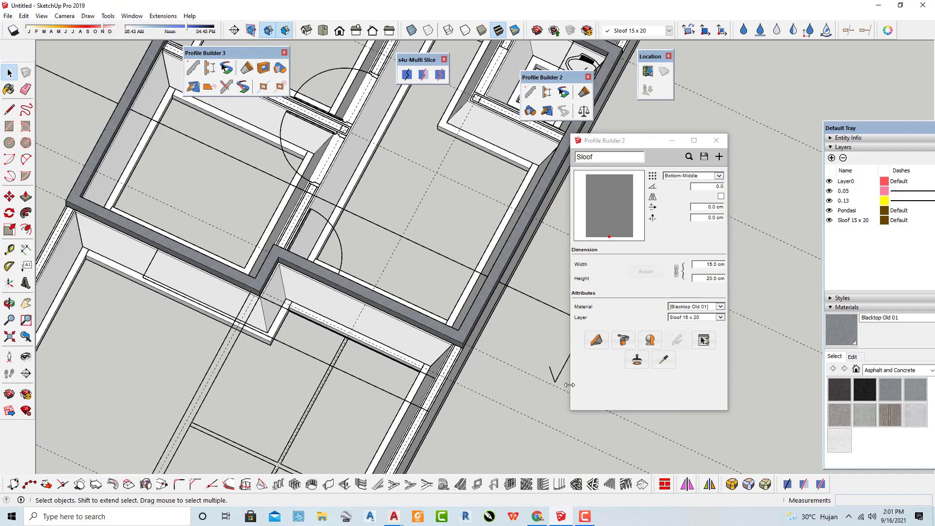
click(597, 340)
middle_drag(319, 280, 360, 202)
scroll(399, 170, up, 6)
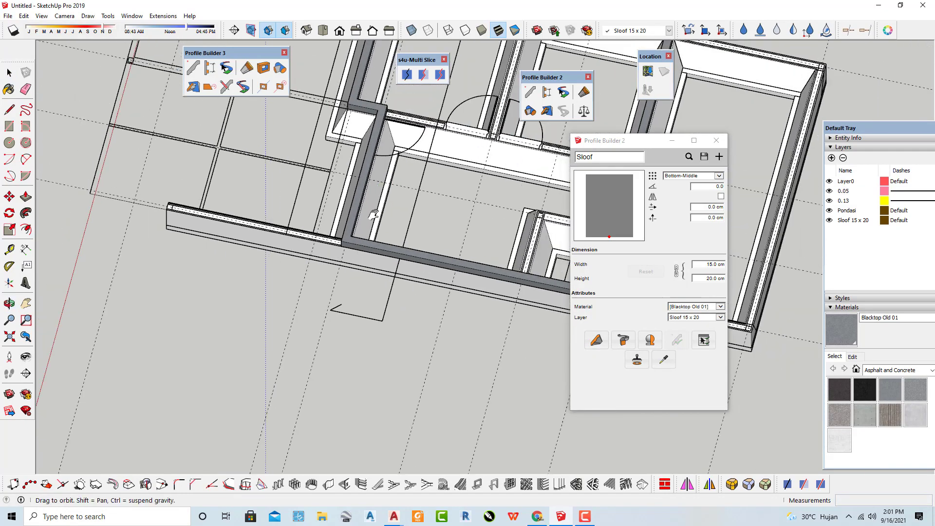
scroll(286, 202, up, 2)
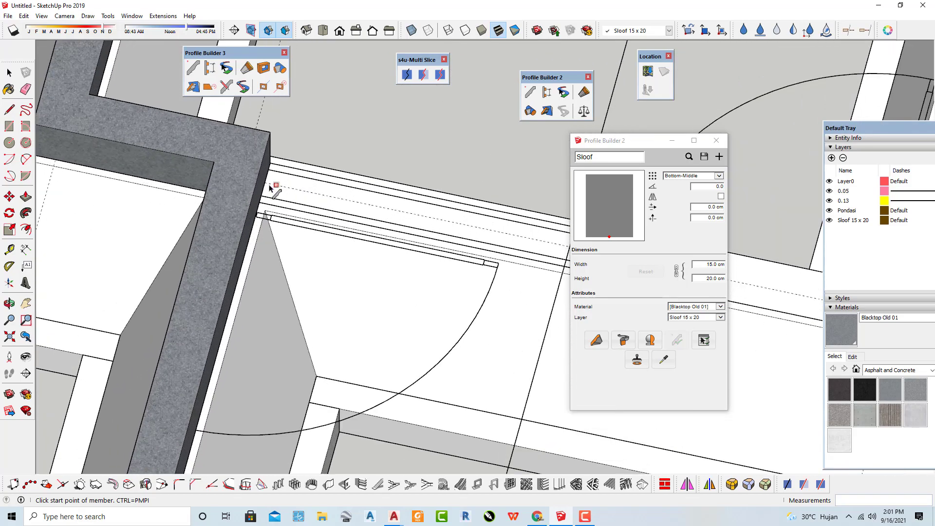
click(265, 184)
scroll(264, 184, down, 8)
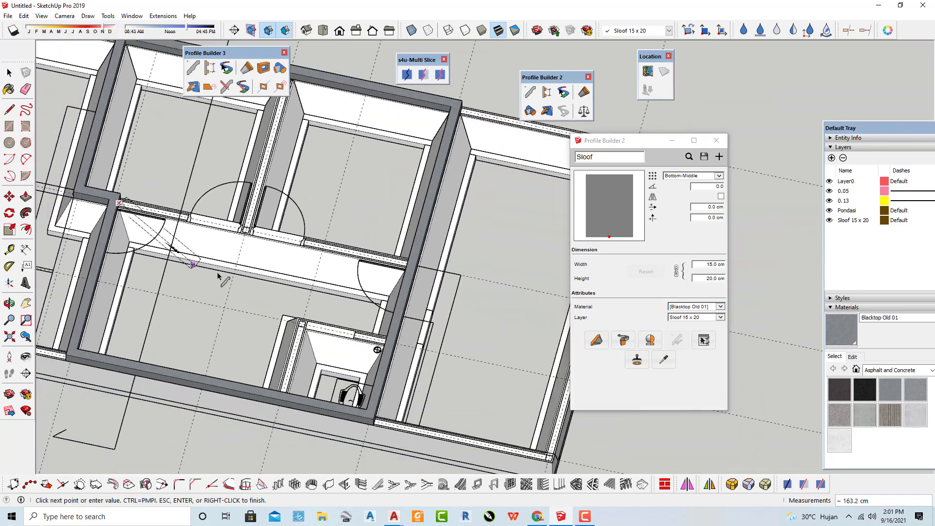
middle_drag(219, 271, 484, 415)
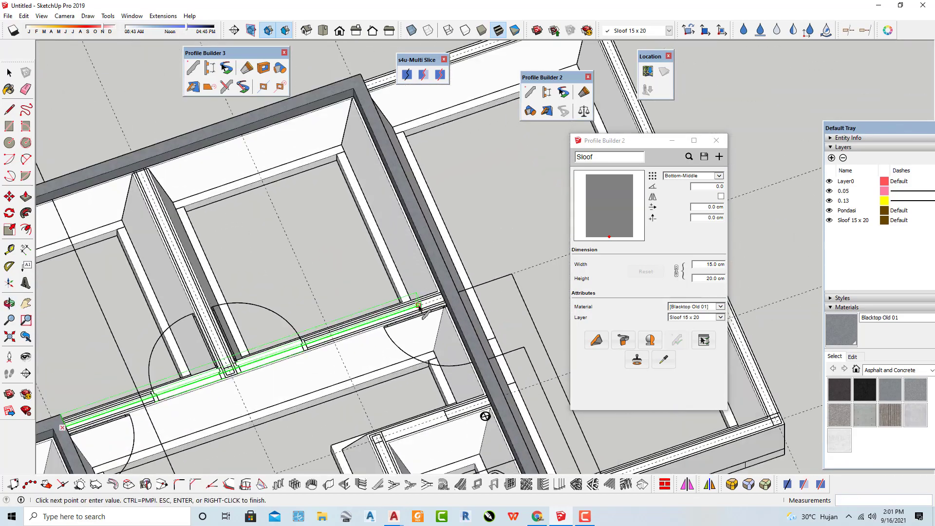
scroll(443, 311, up, 5)
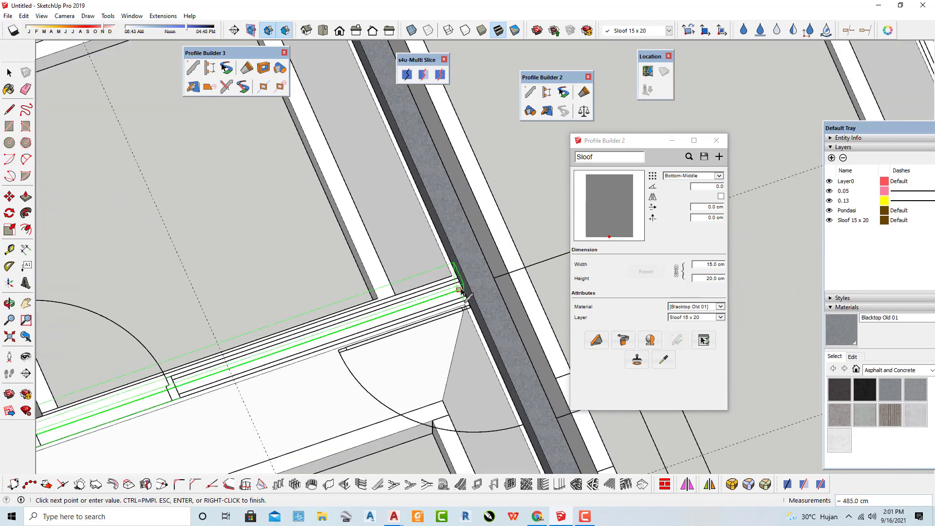
click(462, 289)
key(space)
scroll(513, 355, down, 3)
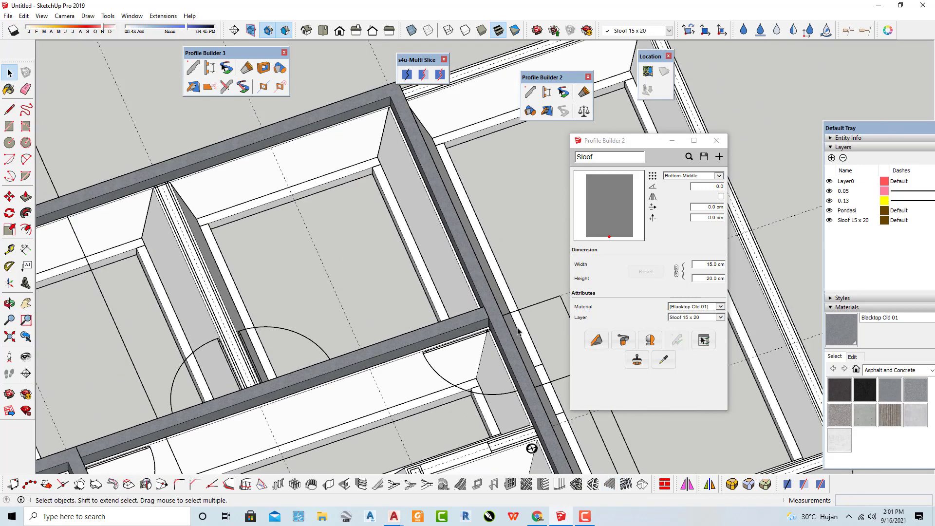
Build a Sloof member about 285 cm long on the dividing wall between the two middle rooms, from outer beam to inner beam
click(595, 340)
scroll(161, 195, up, 8)
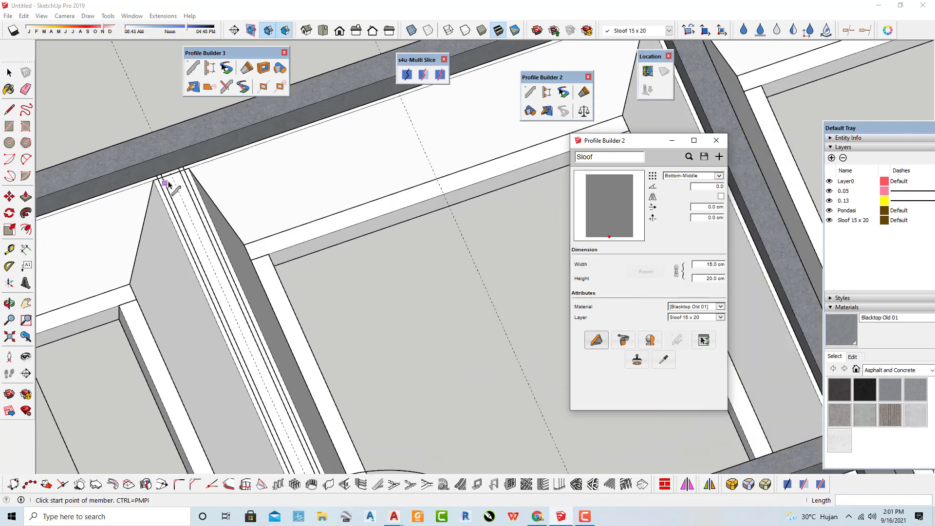
click(169, 164)
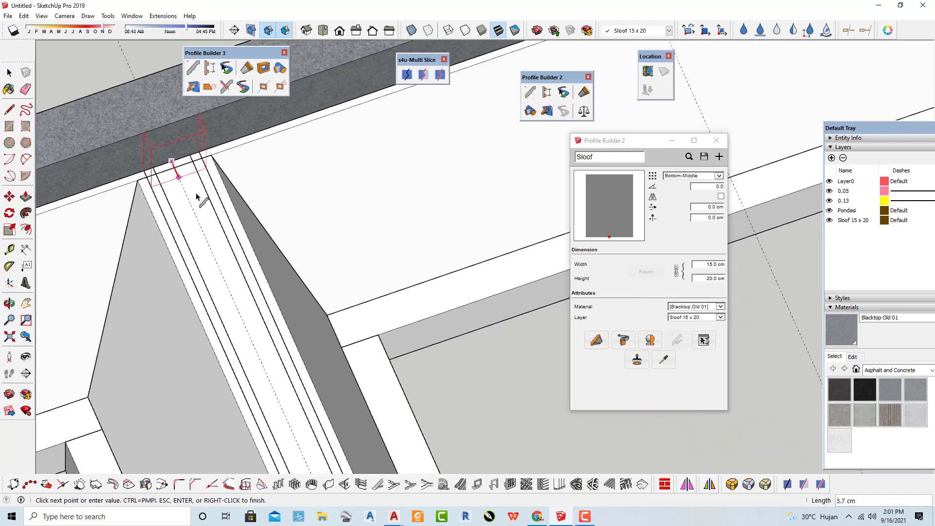
scroll(203, 209, down, 6)
middle_drag(237, 309, 602, 243)
scroll(171, 188, down, 2)
middle_drag(339, 348, 446, 341)
scroll(457, 341, up, 8)
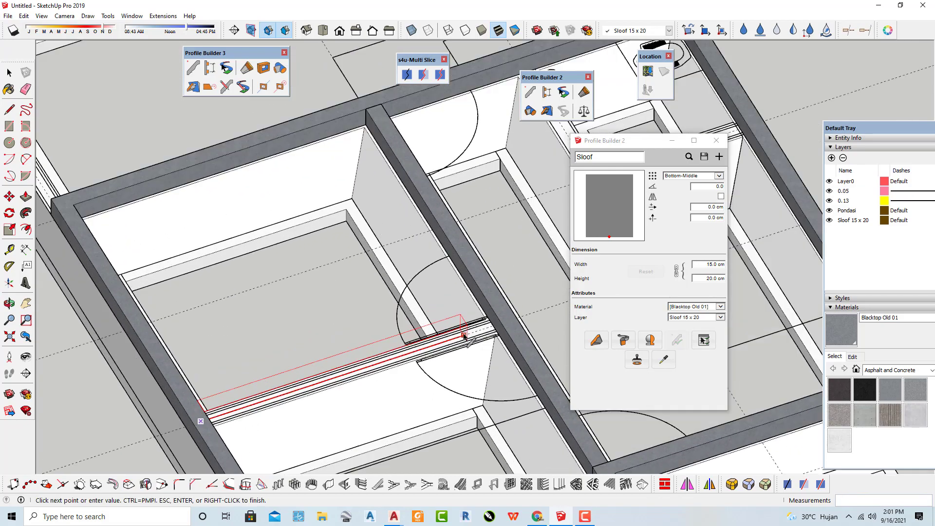
scroll(515, 321, up, 3)
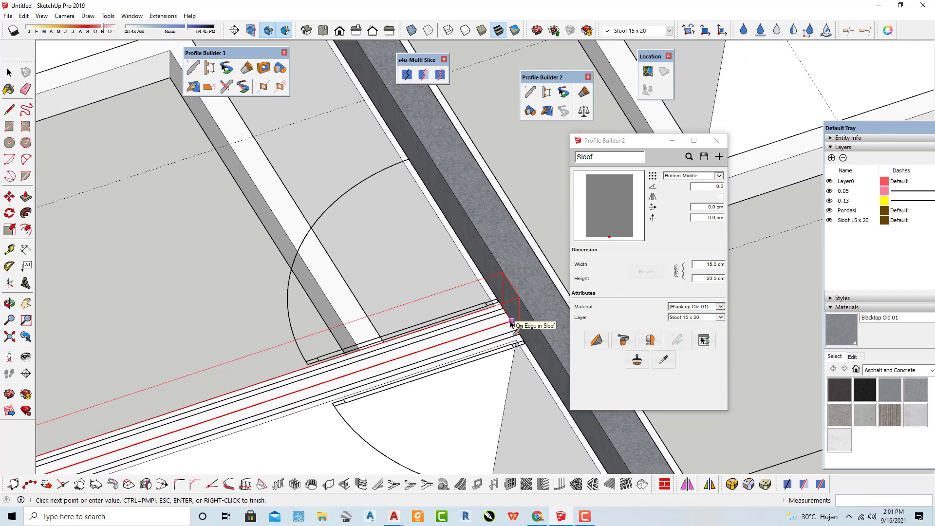
scroll(509, 325, up, 2)
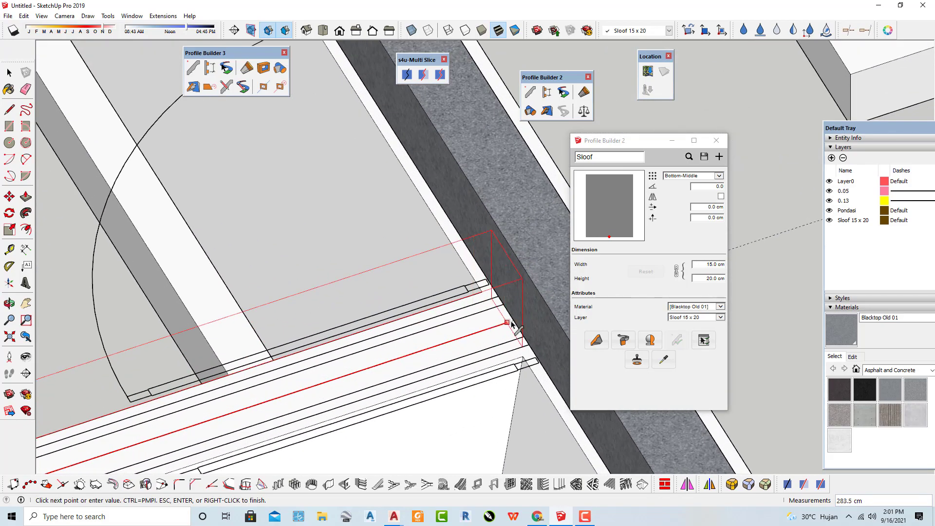
click(513, 322)
key(Return)
scroll(313, 300, down, 10)
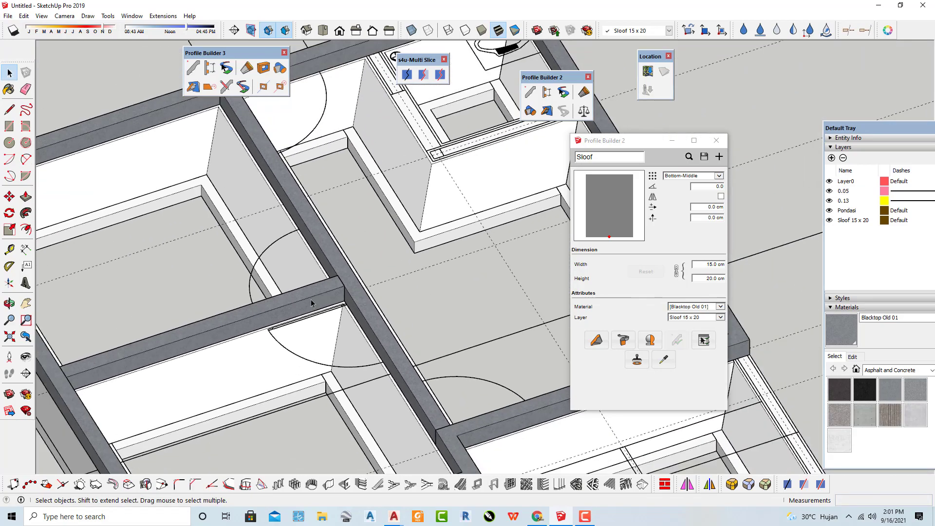
Build an L-shaped Sloof member along the bathroom's two inner walls, from the cross beam around the corner to the outer beam
click(597, 340)
scroll(384, 95, up, 8)
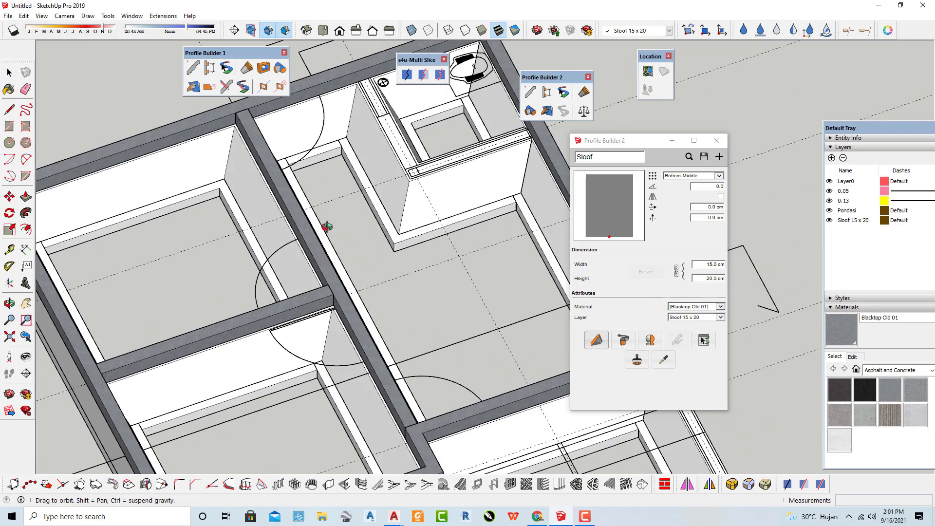
scroll(362, 87, up, 2)
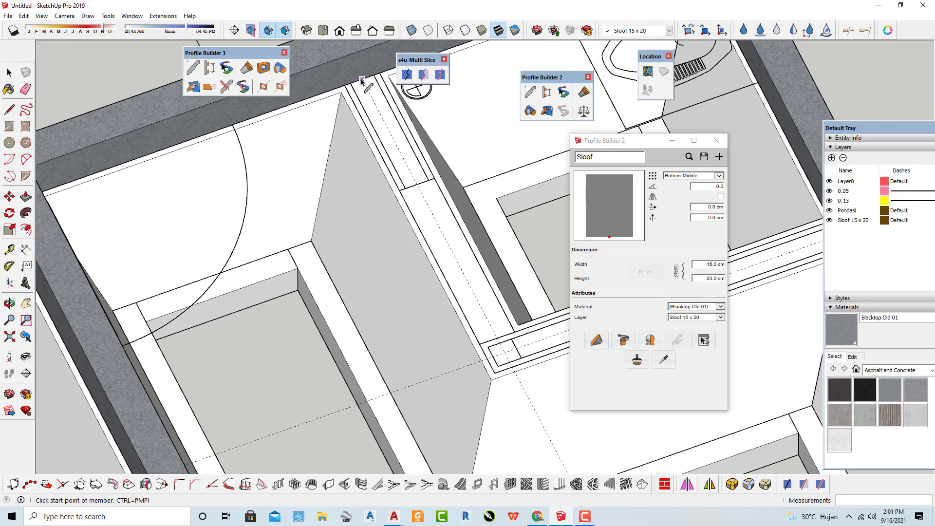
click(506, 354)
scroll(261, 291, down, 4)
scroll(488, 267, up, 3)
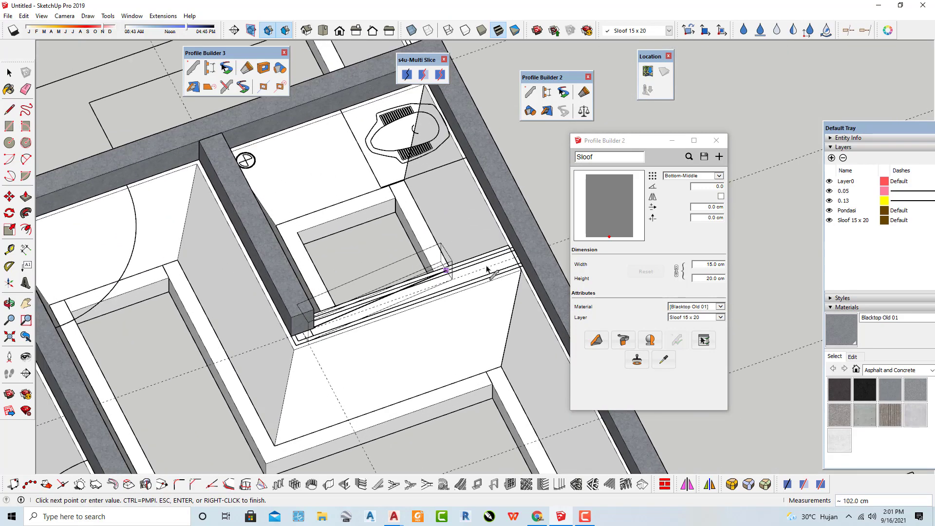
scroll(529, 257, up, 3)
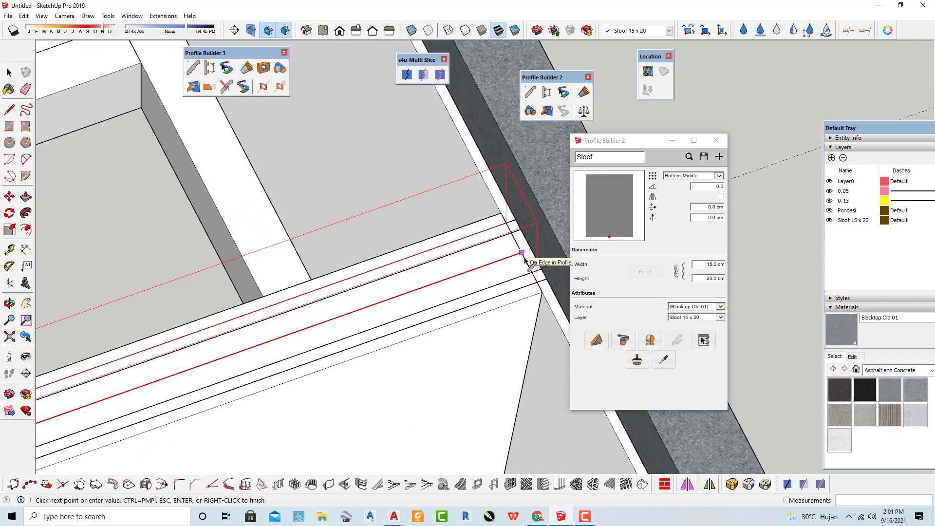
click(531, 252)
key(space)
scroll(458, 251, down, 8)
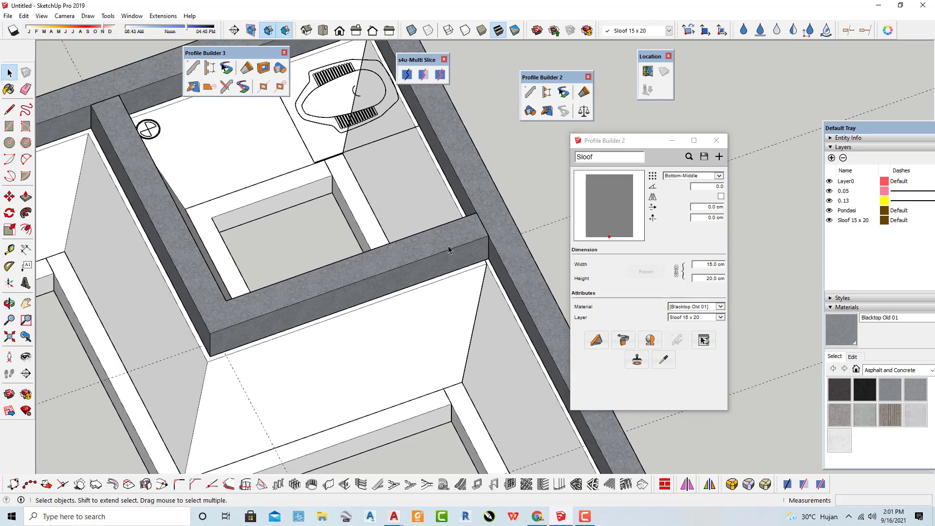
Merge the Sloof ring, the inner longitudinal beam and the beam between the two rooms into one solid with Outer Shell
scroll(449, 249, down, 2)
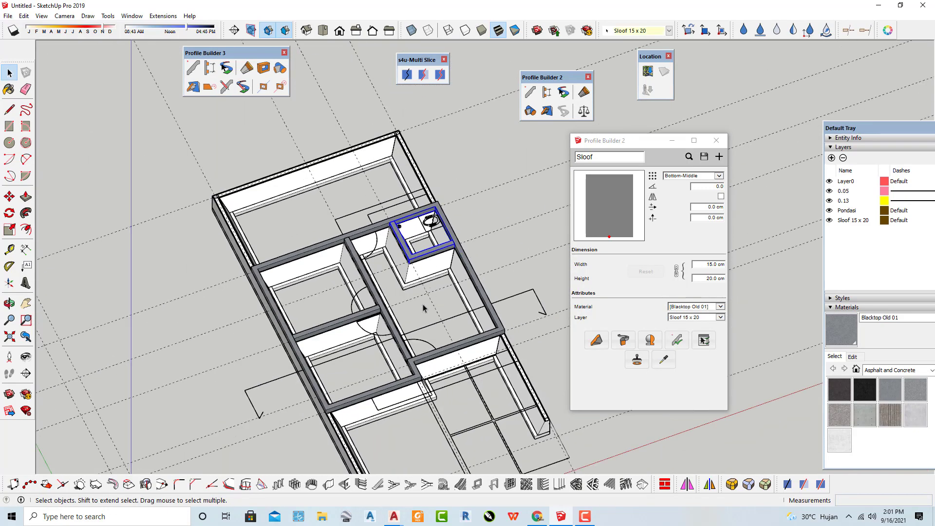
scroll(296, 444, up, 6)
scroll(294, 438, up, 4)
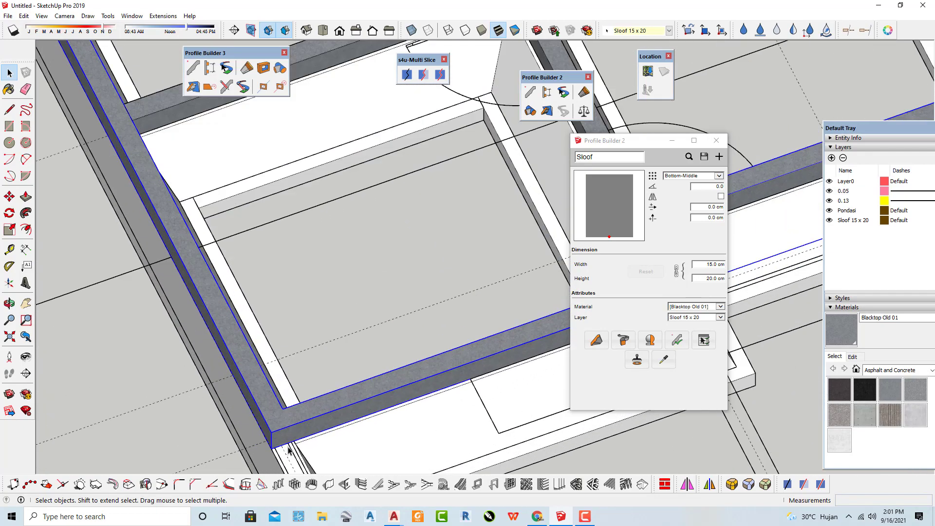
scroll(281, 394, down, 2)
scroll(277, 388, down, 3)
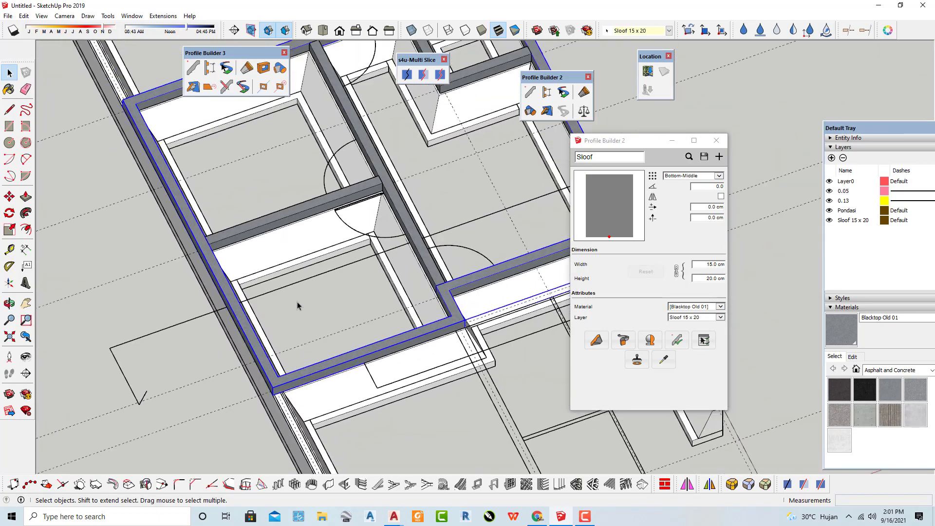
scroll(317, 264, up, 4)
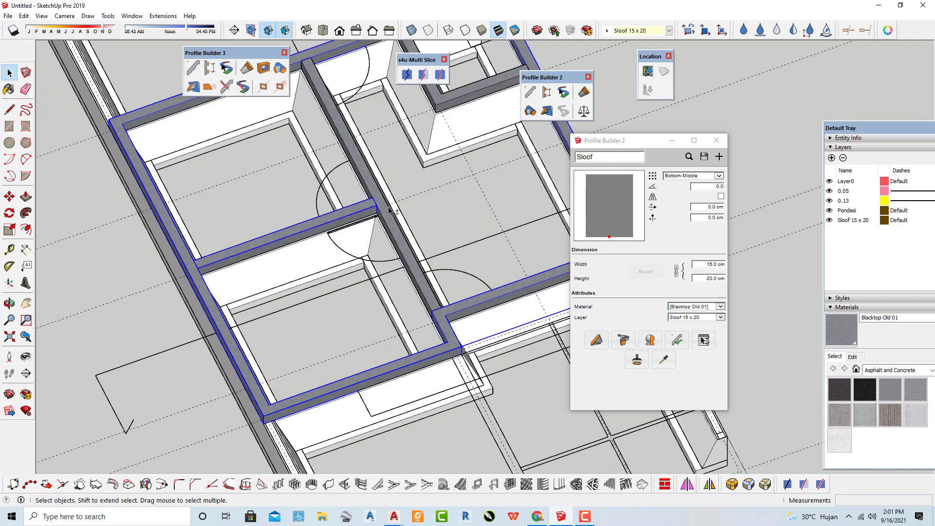
right_click(389, 216)
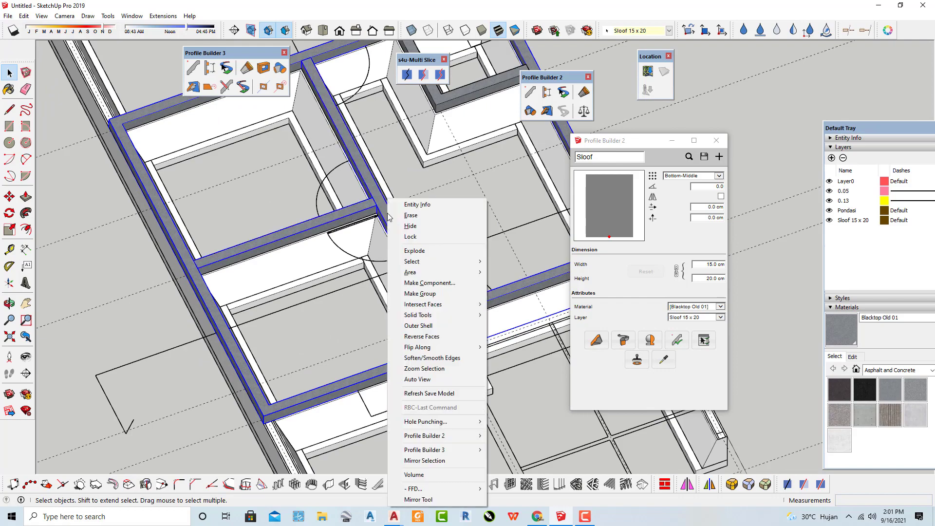
click(451, 326)
scroll(410, 311, up, 2)
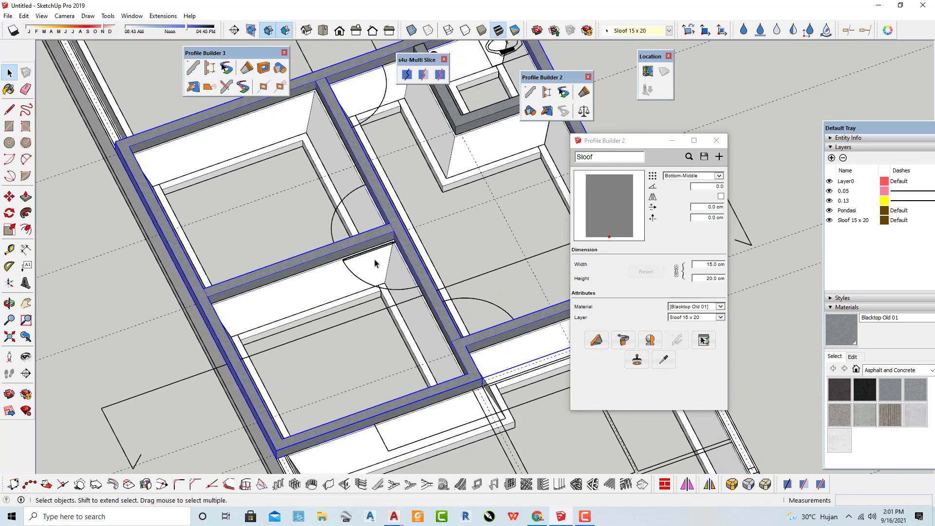
Merge the dividing beam between the two middle rooms with the outer Sloof ring using Outer Shell
scroll(385, 238, up, 2)
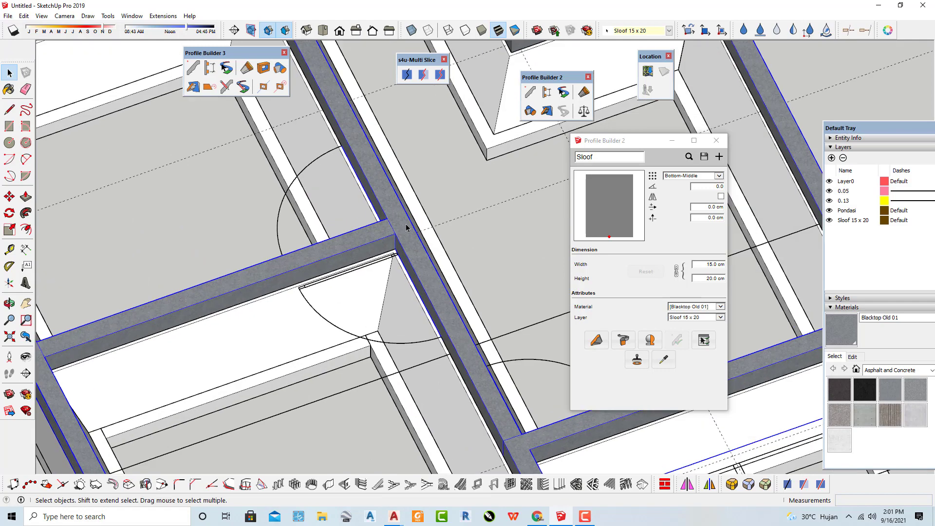
click(405, 253)
scroll(404, 254, up, 2)
scroll(414, 261, down, 3)
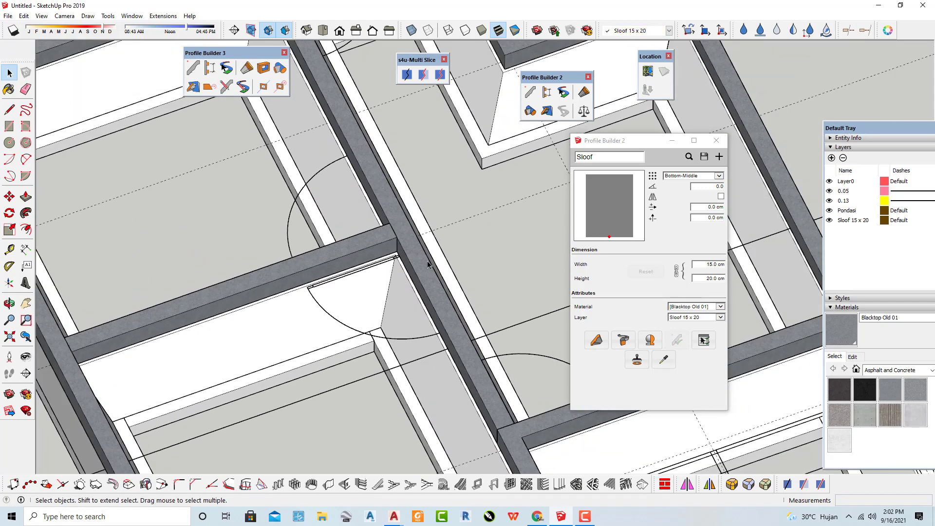
scroll(411, 263, down, 2)
scroll(378, 257, down, 2)
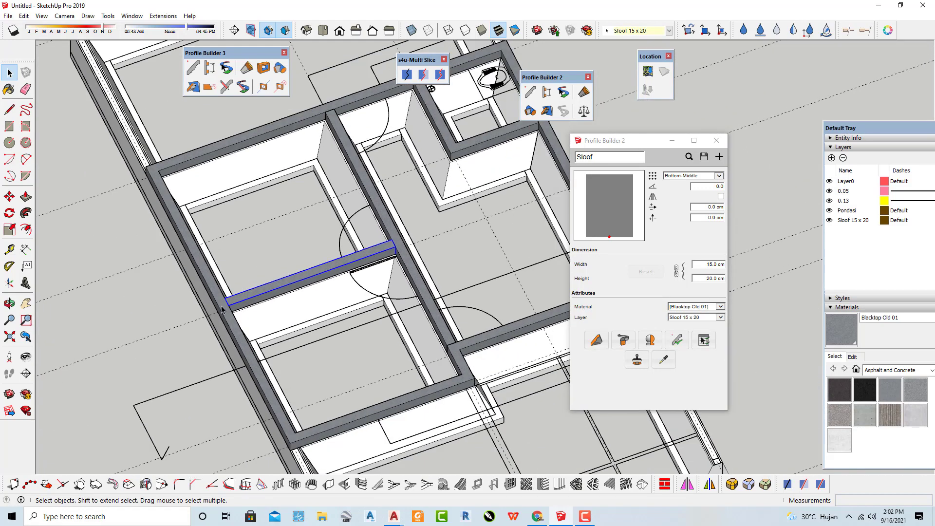
scroll(219, 310, up, 1)
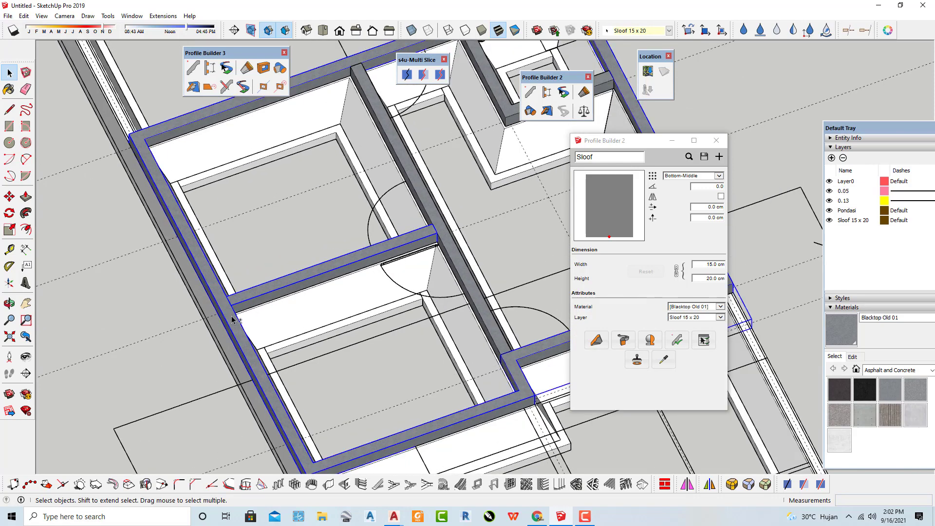
right_click(233, 319)
click(282, 134)
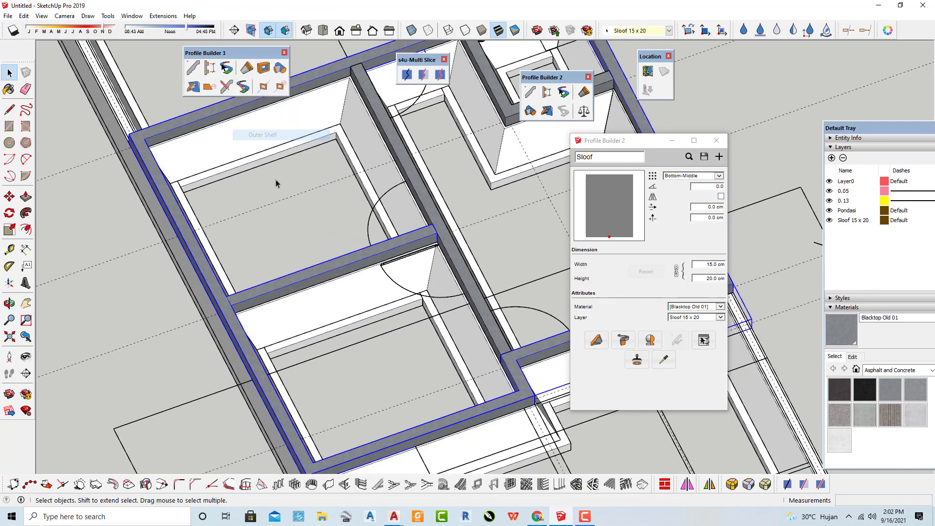
scroll(308, 306, up, 3)
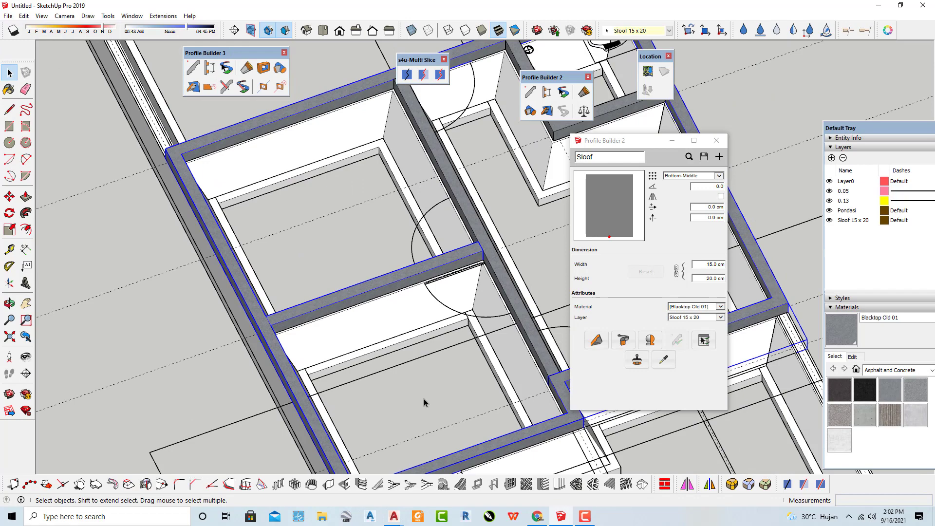
click(424, 398)
Merge the inner longitudinal beam into the Sloof ring solid using Outer Shell
scroll(423, 398, down, 2)
scroll(480, 273, up, 3)
scroll(480, 273, up, 5)
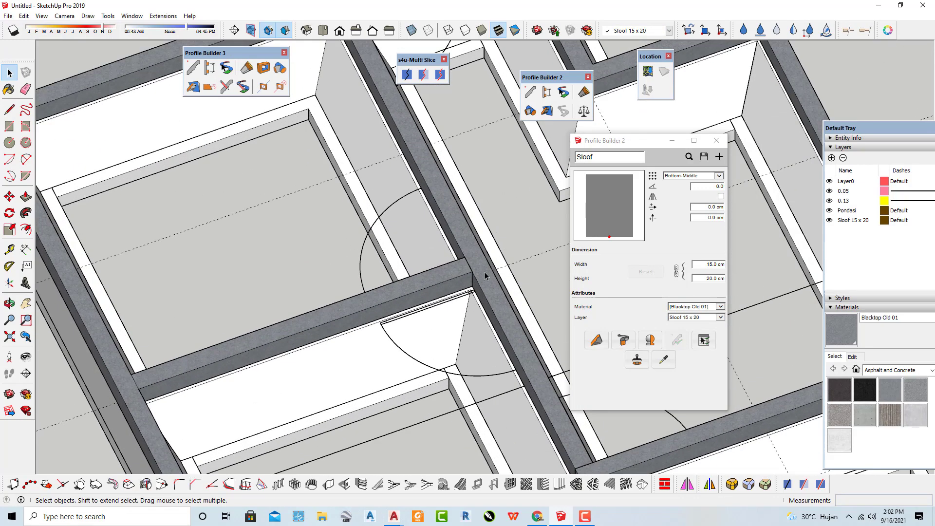
right_click(419, 273)
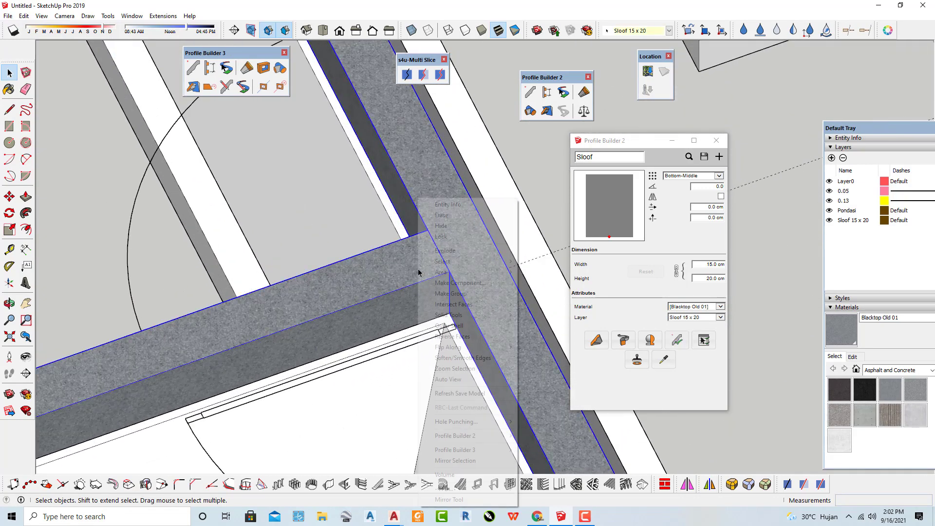
click(451, 325)
scroll(467, 238, down, 6)
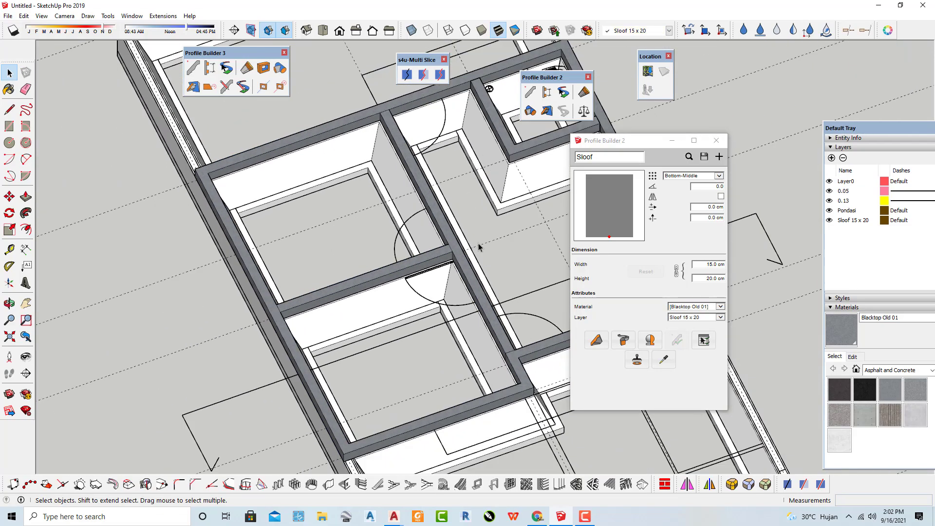
Merge the L-shaped bathroom beam into the Sloof solid using Outer Shell
shift+middle_drag(505, 115, 425, 195)
scroll(425, 195, up, 3)
click(397, 180)
scroll(400, 141, up, 4)
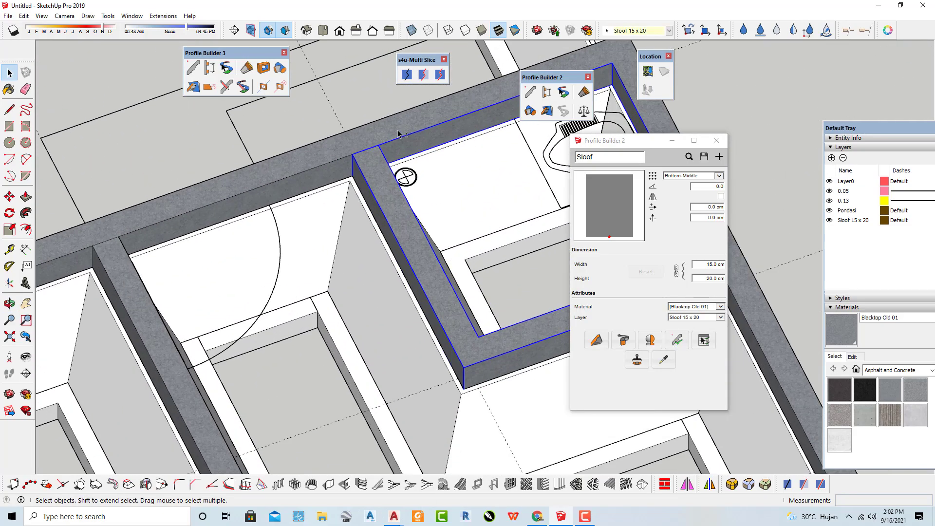
right_click(398, 133)
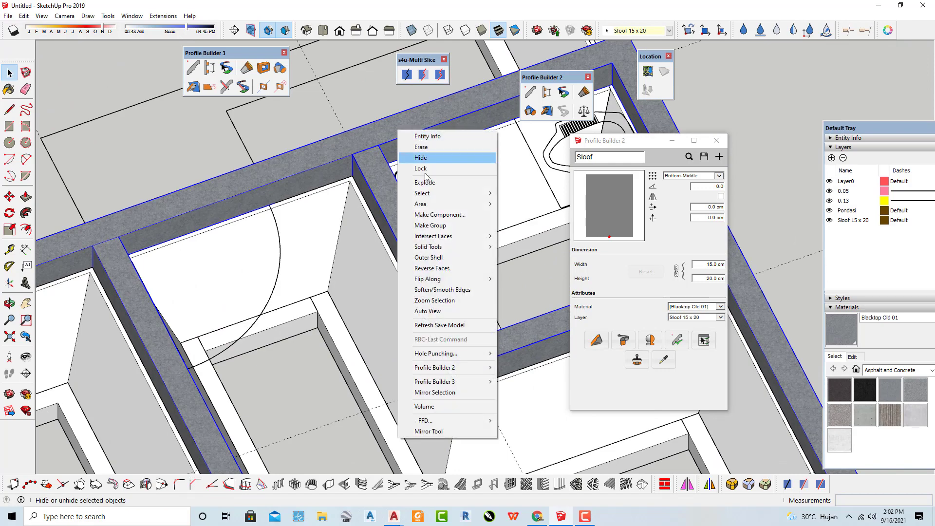
click(447, 261)
scroll(407, 176, down, 4)
Open the merged Sloof group and delete the seam edges where the bathroom beam meets the rear cross beam and the outer beam
scroll(384, 162, up, 6)
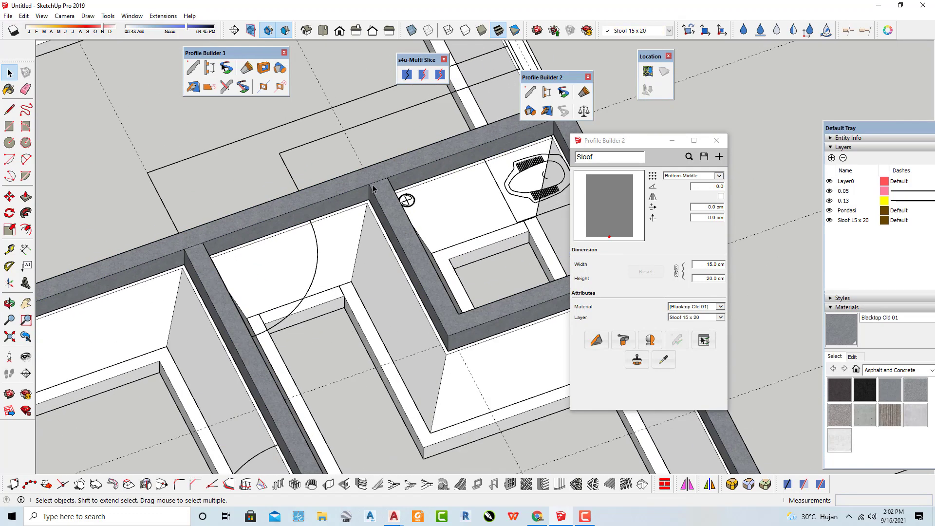
scroll(387, 179, up, 1)
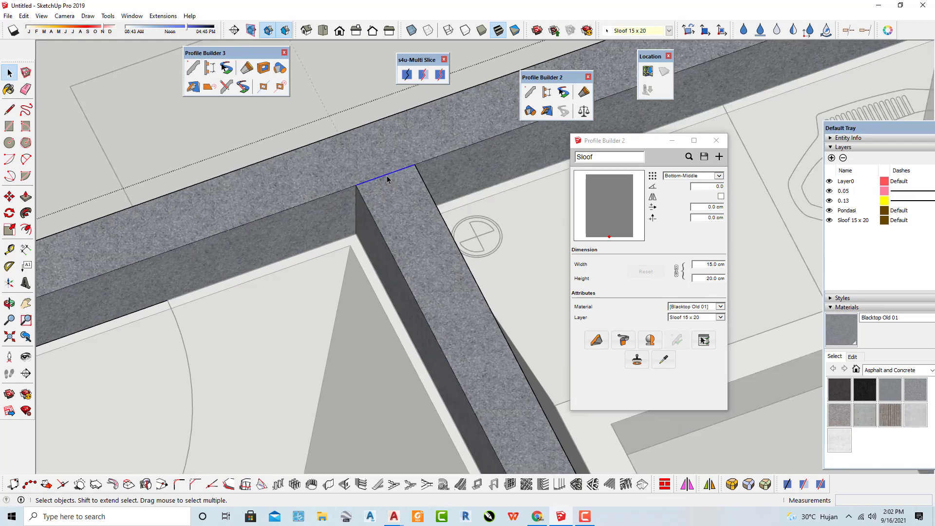
scroll(379, 183, down, 5)
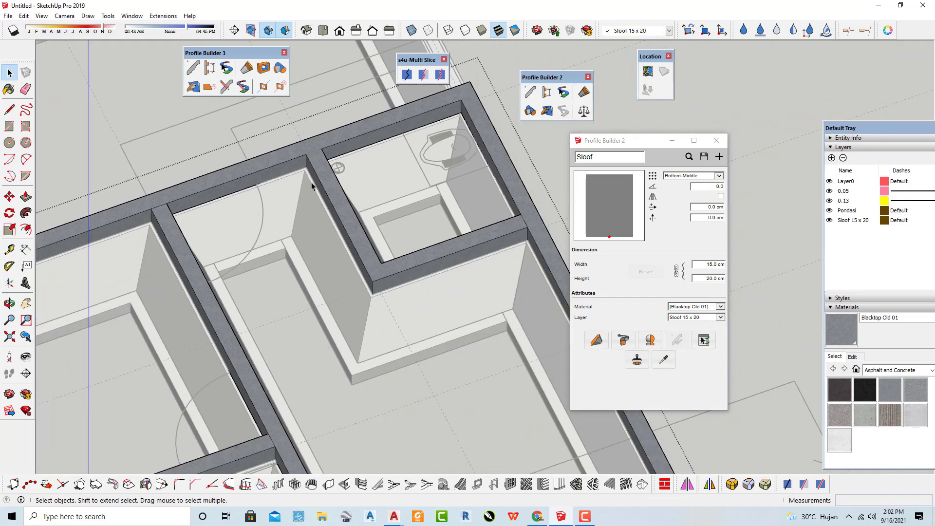
scroll(532, 226, up, 3)
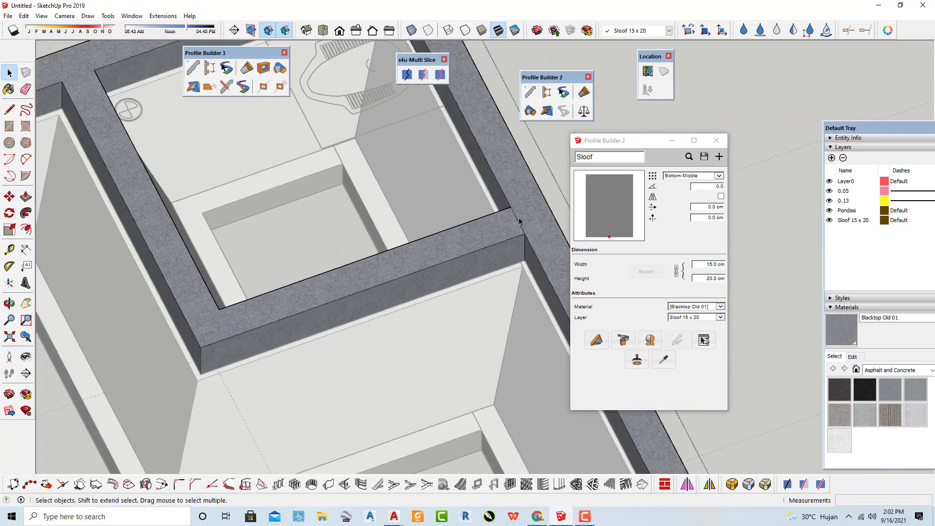
scroll(516, 222, down, 4)
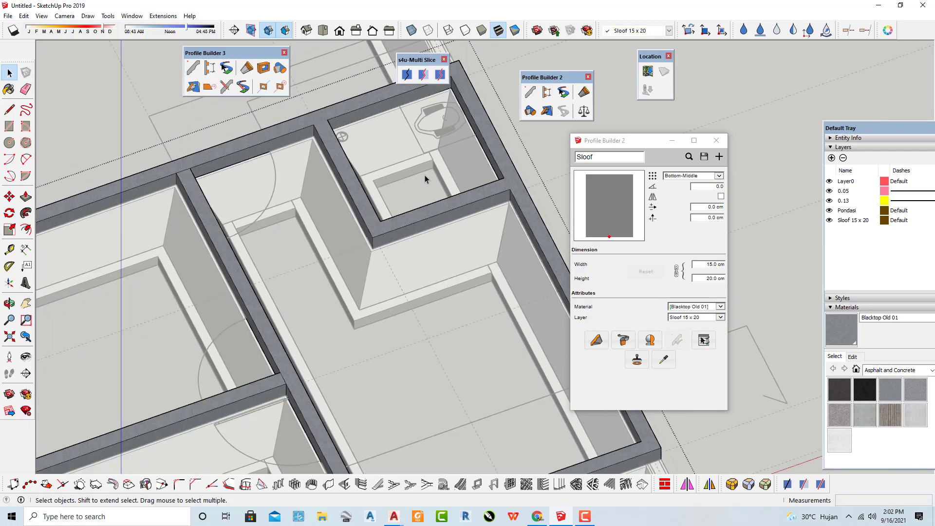
Delete the seam edges where the inner longitudinal beam meets the rear cross beam and the room-dividing beam
scroll(425, 179, down, 2)
scroll(213, 119, up, 5)
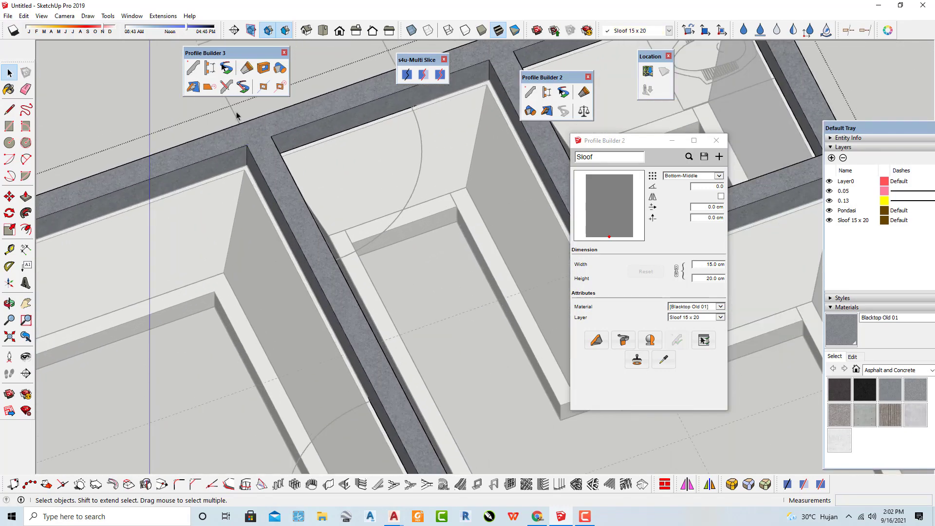
scroll(313, 205, down, 3)
scroll(312, 261, up, 6)
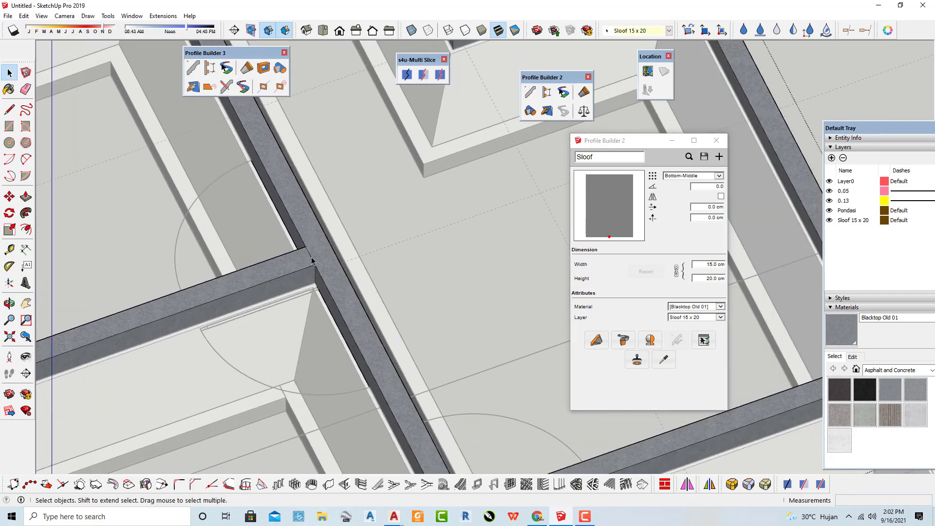
scroll(311, 261, down, 2)
scroll(301, 251, up, 5)
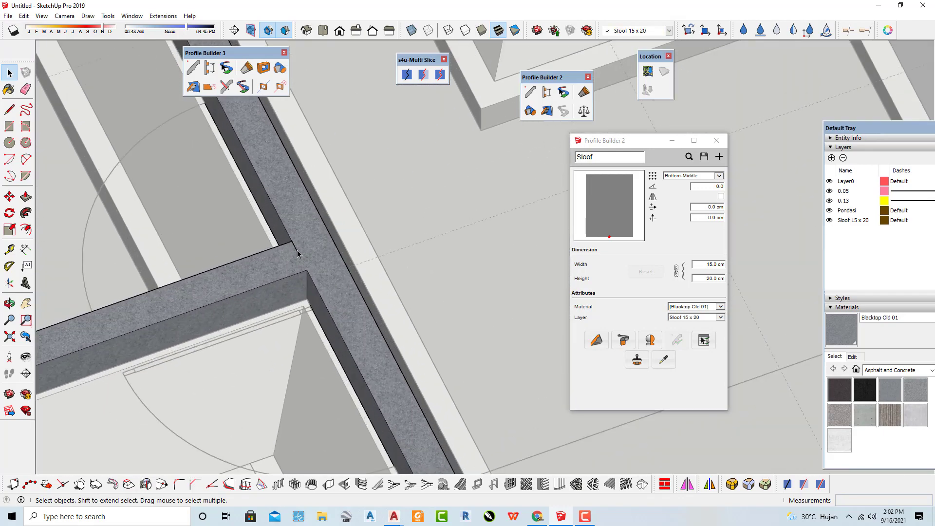
Erase the leftover seam edges, including the vertical side line, where the inner longitudinal beam meets the front cross beam
scroll(298, 253, down, 4)
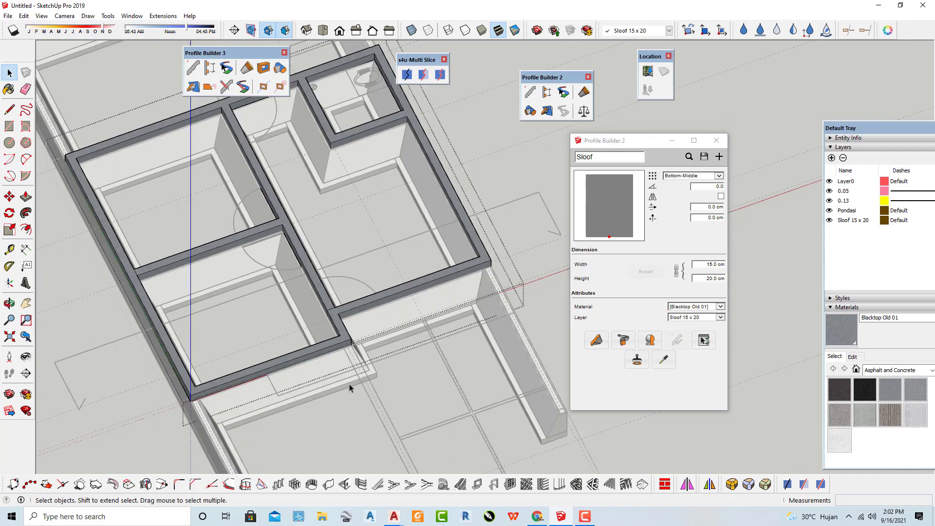
scroll(341, 380, up, 5)
scroll(338, 251, up, 2)
scroll(337, 250, up, 2)
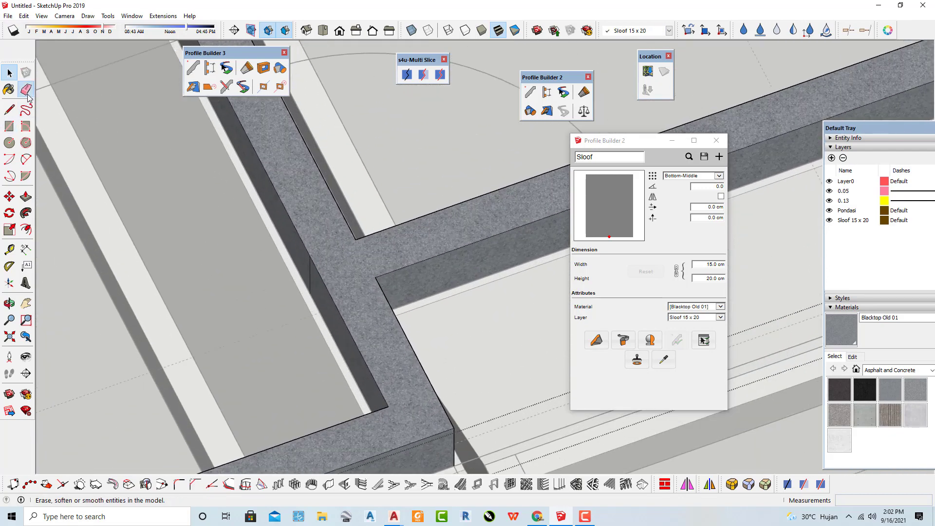
scroll(336, 257, up, 2)
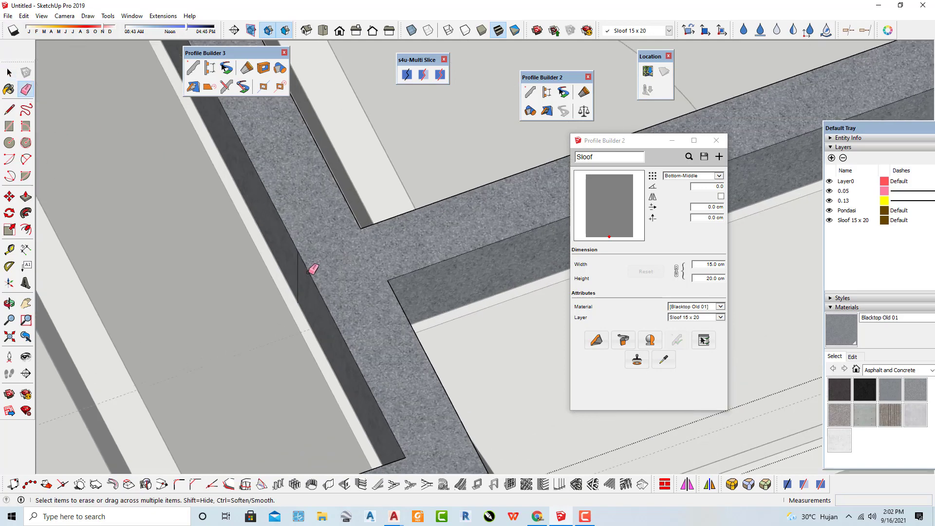
scroll(221, 275, down, 6)
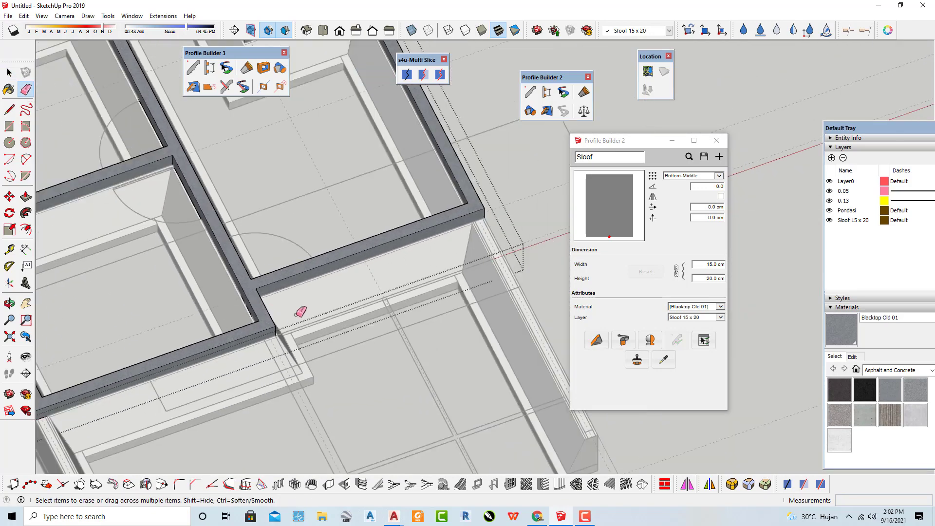
Check the Sloof solid's rear bedroom corner for leftover internal edges in X-ray mode, then close the group and return to opaque display
scroll(466, 223, down, 4)
scroll(219, 162, up, 8)
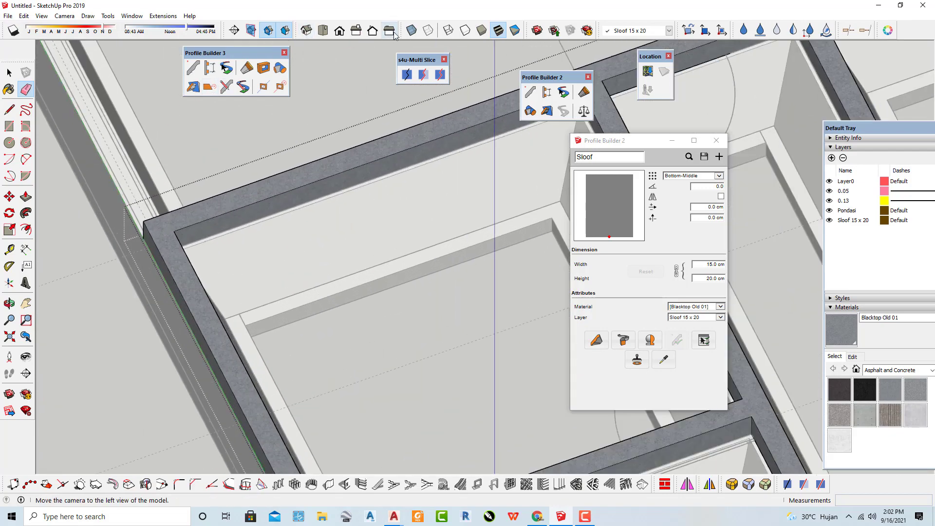
click(411, 30)
mouse_move(146, 254)
middle_down()
mouse_move(133, 272)
mouse_move(167, 221)
mouse_move(253, 192)
mouse_move(276, 173)
mouse_move(286, 191)
mouse_move(263, 271)
mouse_move(215, 334)
mouse_move(146, 358)
middle_up()
key(e)
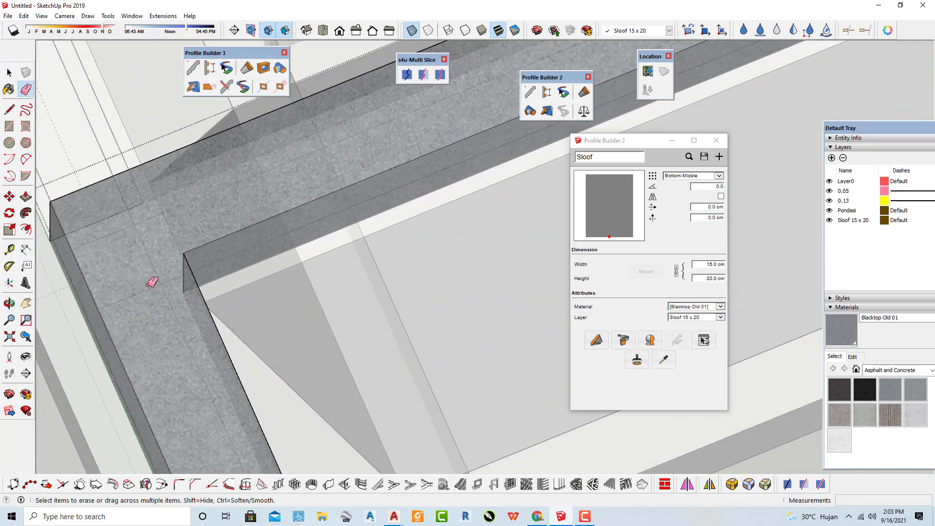
mouse_move(146, 288)
middle_down()
mouse_move(211, 206)
mouse_move(277, 161)
mouse_move(211, 345)
mouse_move(308, 177)
mouse_move(261, 192)
mouse_move(207, 317)
middle_up()
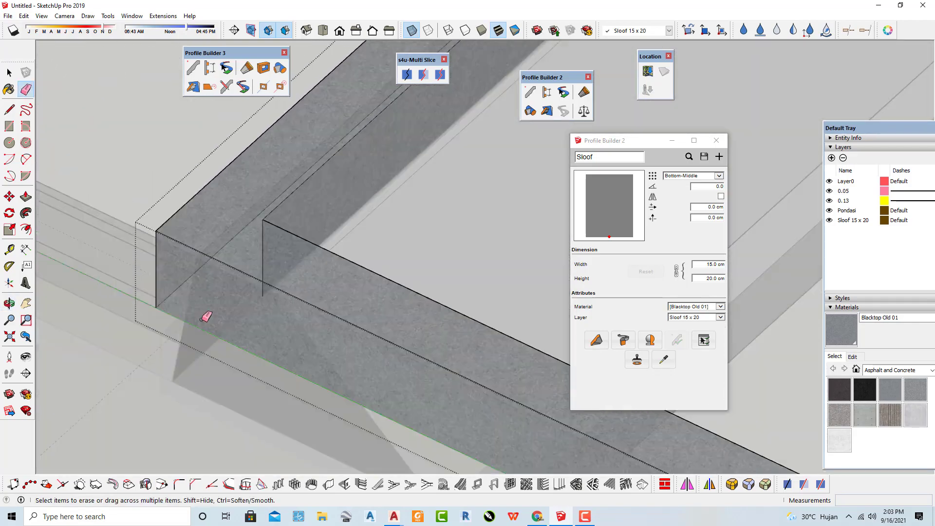
scroll(206, 317, down, 10)
key(space)
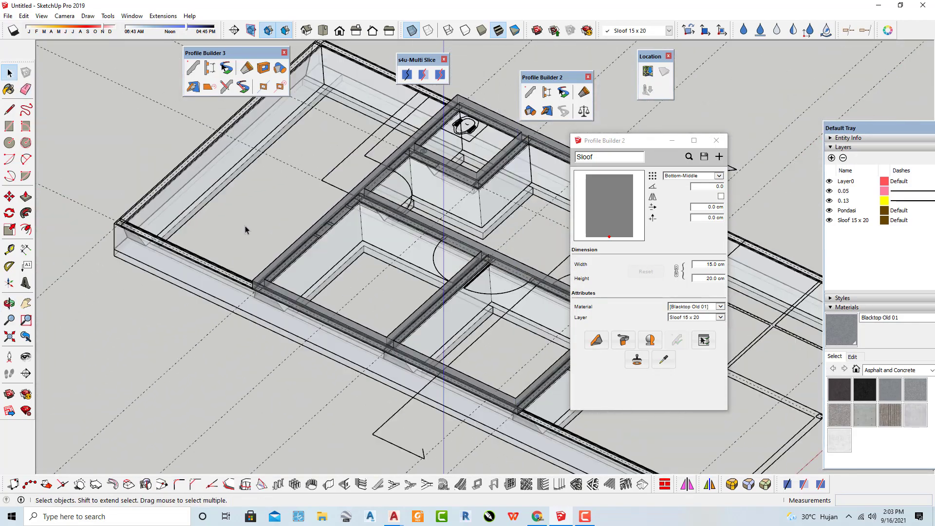
middle_drag(246, 230, 457, 73)
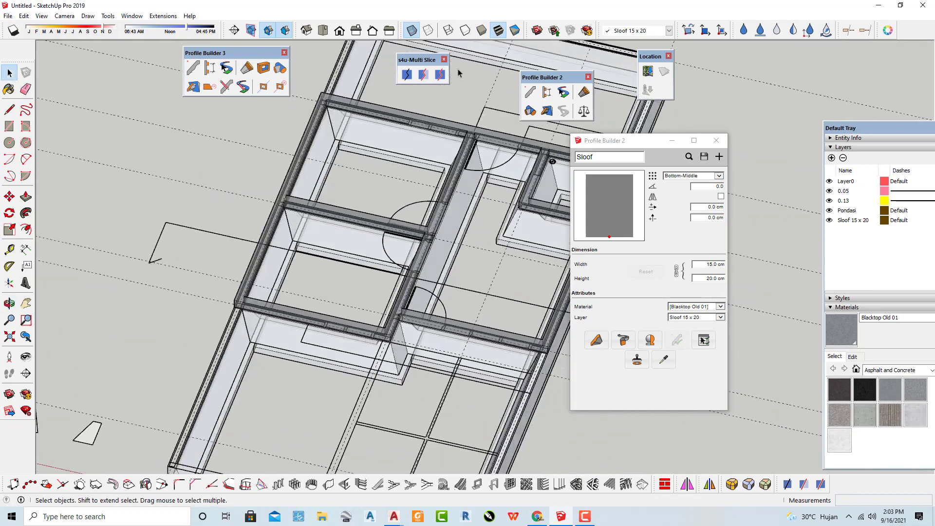
click(412, 31)
Reopen the merged Sloof group and start the Rectangle tool at the front bedroom corner on the cross beam's outer face
scroll(211, 317, down, 4)
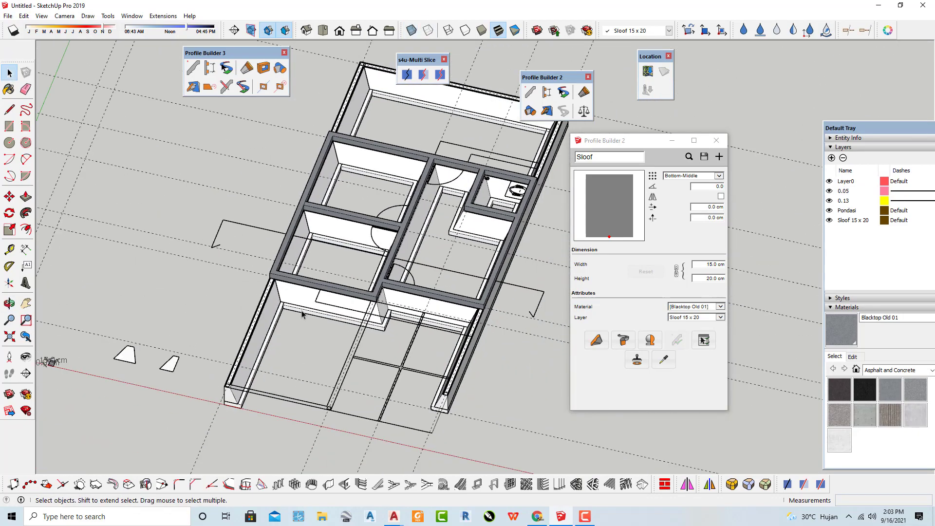
middle_drag(302, 314, 187, 329)
scroll(261, 282, up, 8)
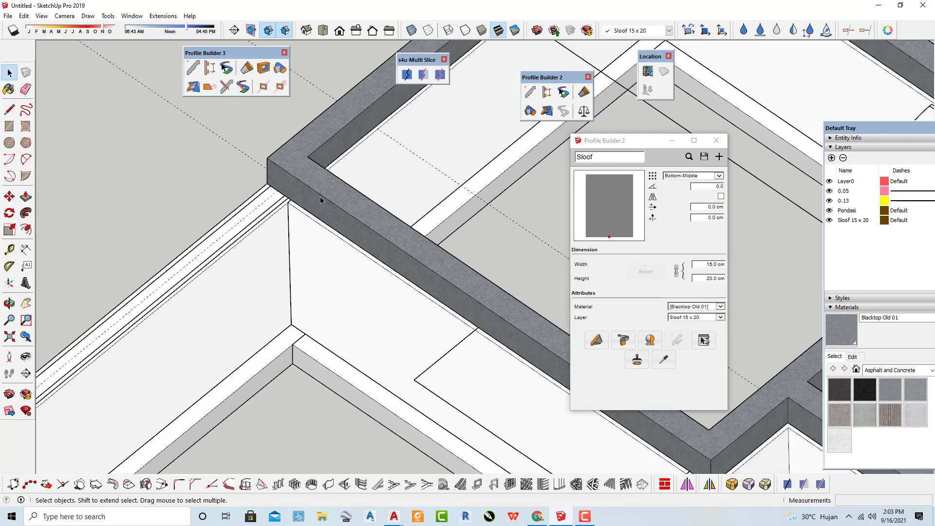
scroll(316, 199, up, 5)
key(r)
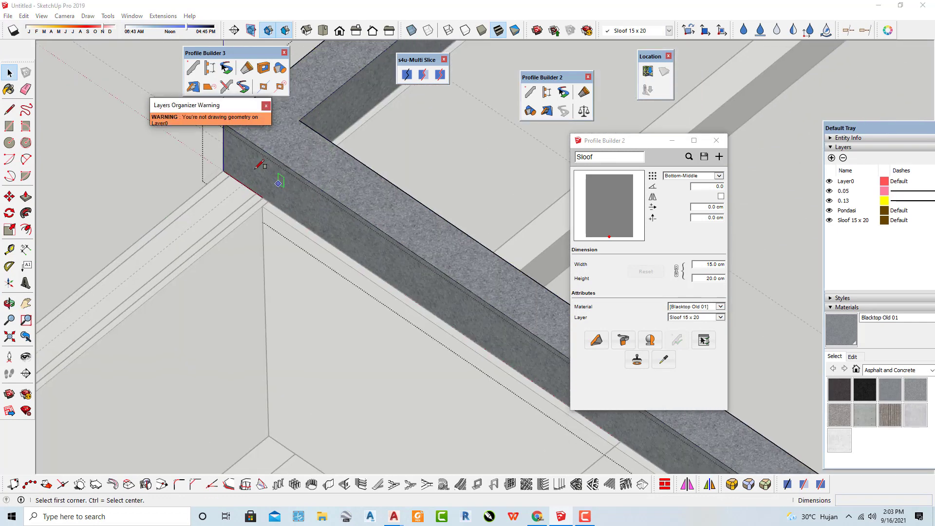
scroll(266, 195, up, 2)
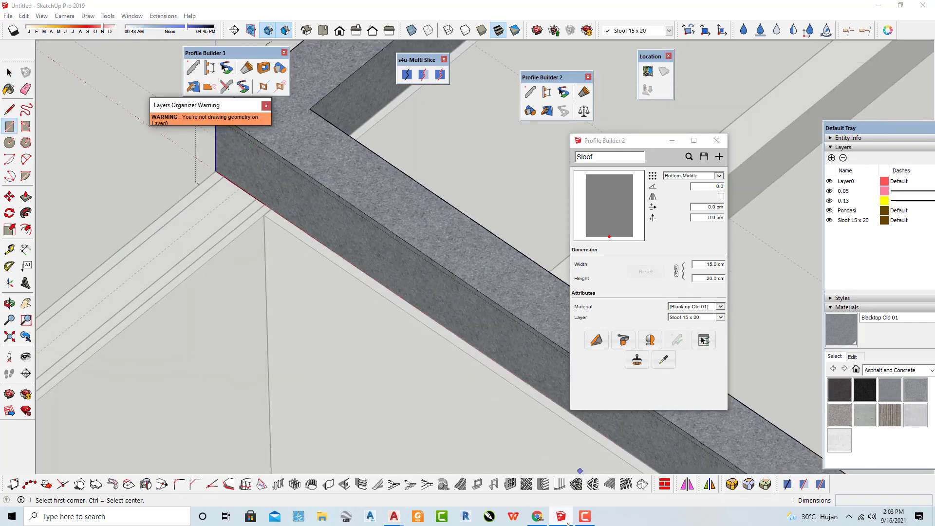
Switch to AutoCAD, bring up Plot style.dwg and locate the sloof beam corner with the projecting stub on the foundation plan
click(404, 516)
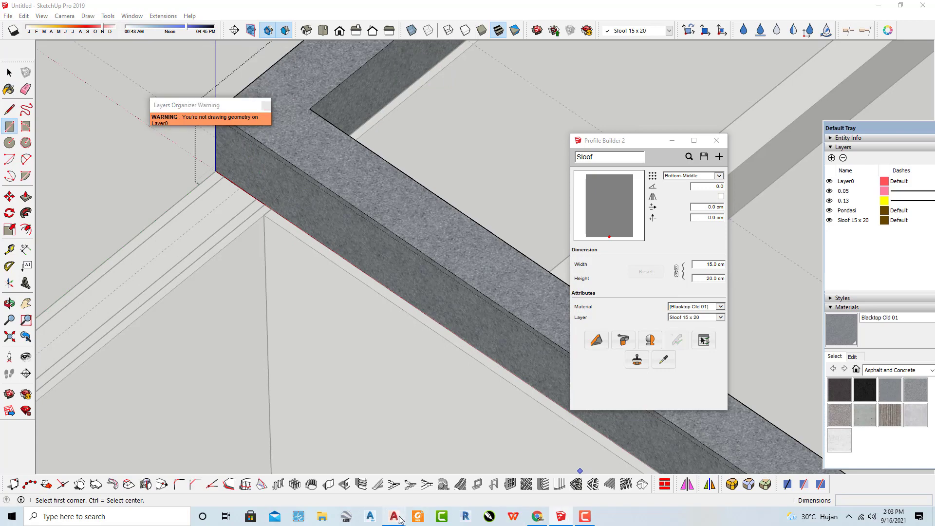
click(447, 479)
scroll(540, 275, down, 3)
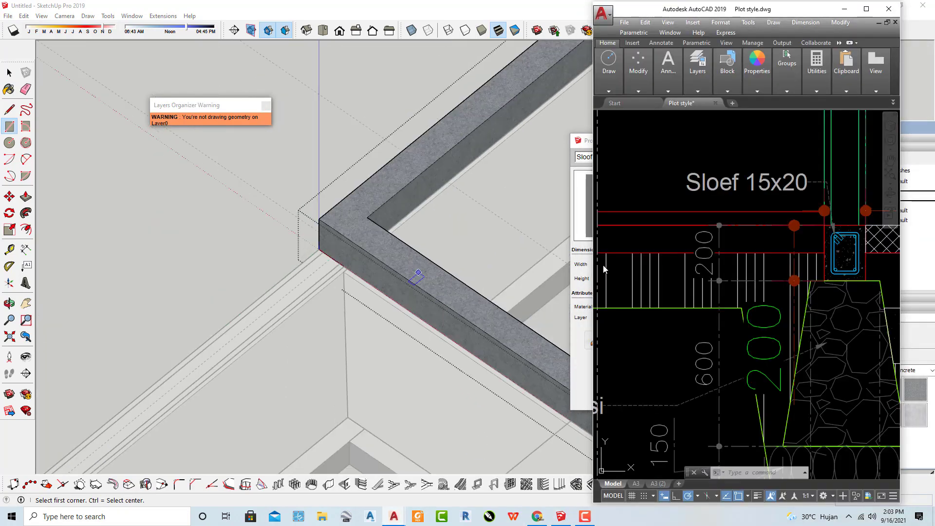
mouse_move(704, 220)
middle_down()
mouse_move(599, 312)
mouse_move(529, 338)
middle_up()
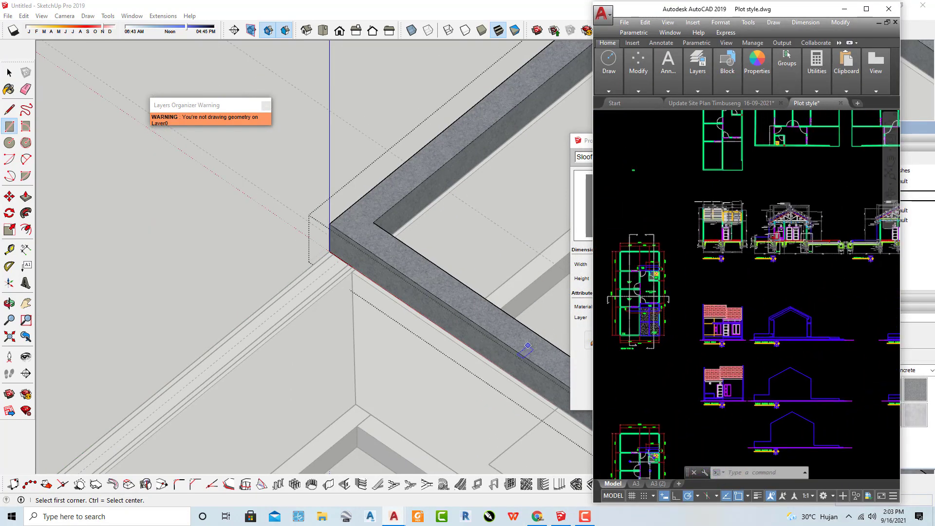
scroll(748, 328, down, 8)
middle_drag(700, 339, 710, 320)
scroll(710, 320, up, 2)
scroll(709, 320, up, 10)
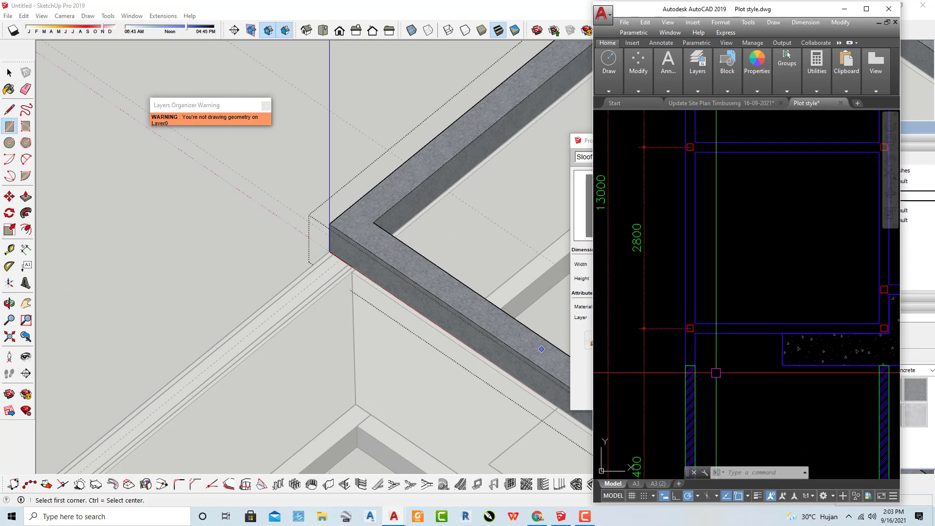
Add a vertical linear dimension from the cross beam's outer edge to the near end of the hatched wall section
text(DIMLI)
key(Return)
scroll(697, 356, up, 6)
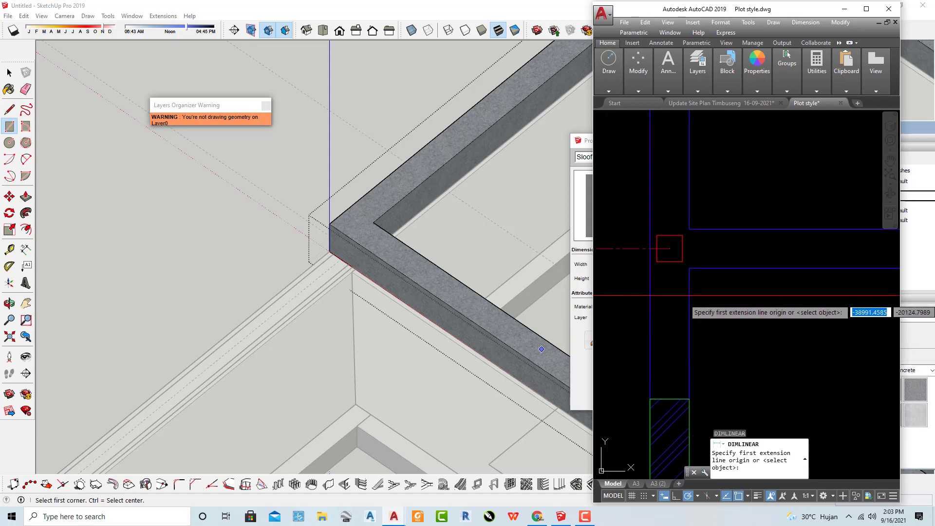
click(689, 267)
click(689, 399)
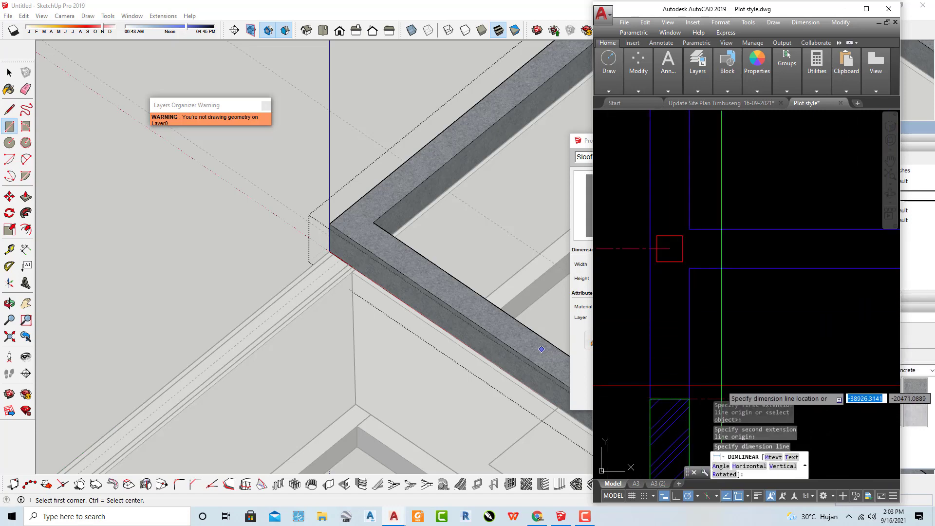
click(735, 339)
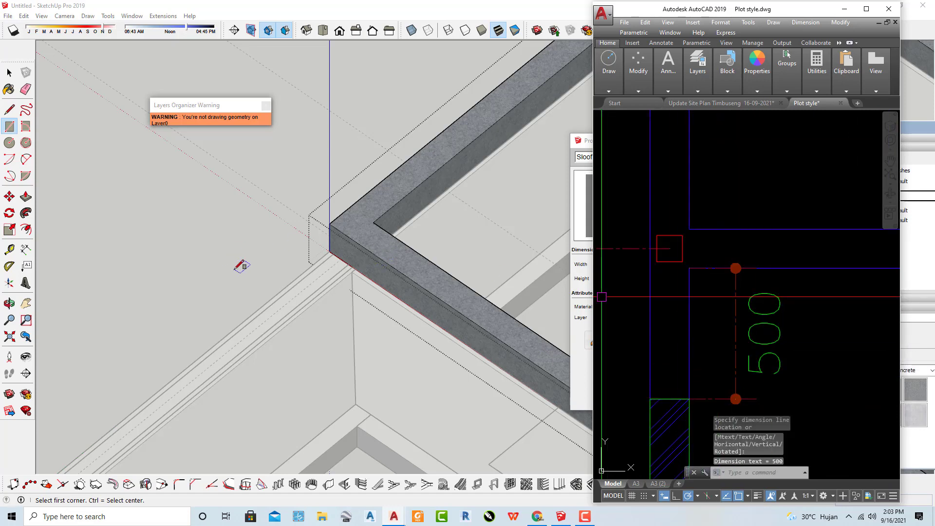
Return to SketchUp and draw a 20 x 15 cm rectangle on the cross beam's outer face at the front bedroom corner
click(324, 267)
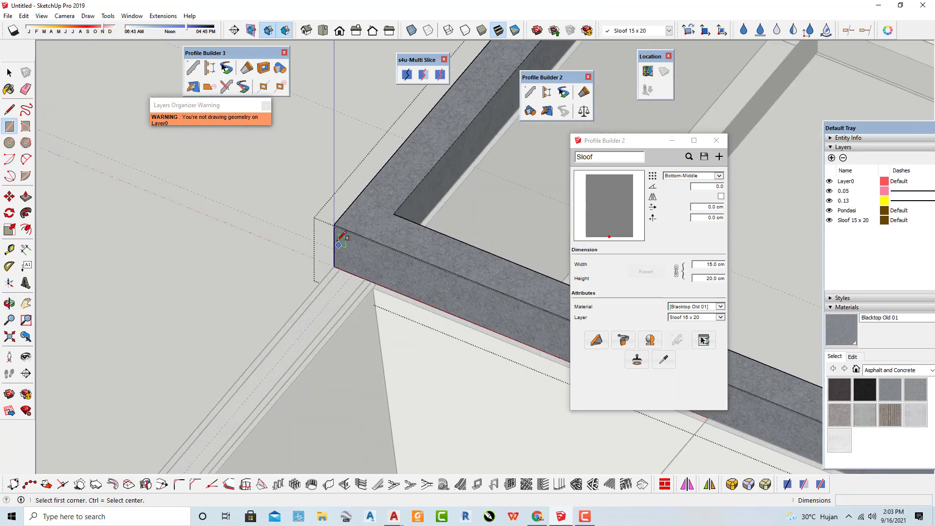
scroll(342, 237, up, 2)
scroll(384, 284, up, 2)
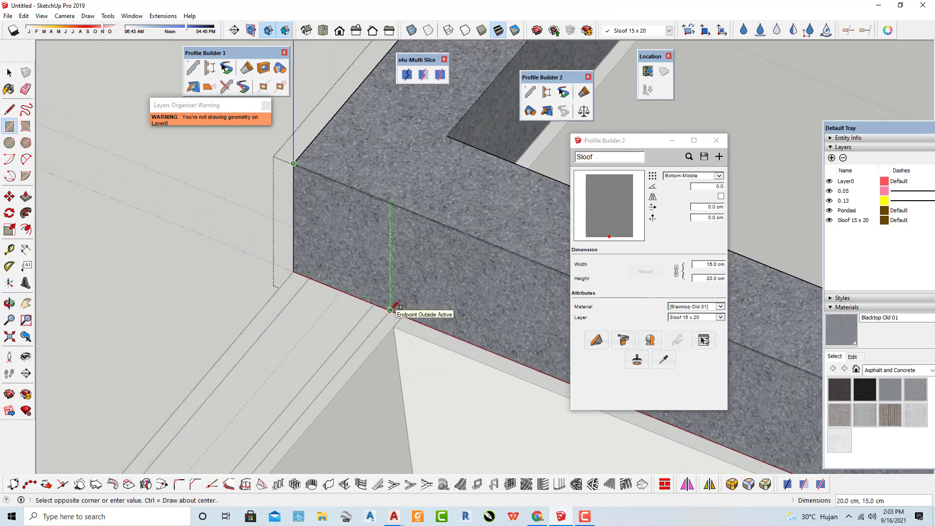
key(space)
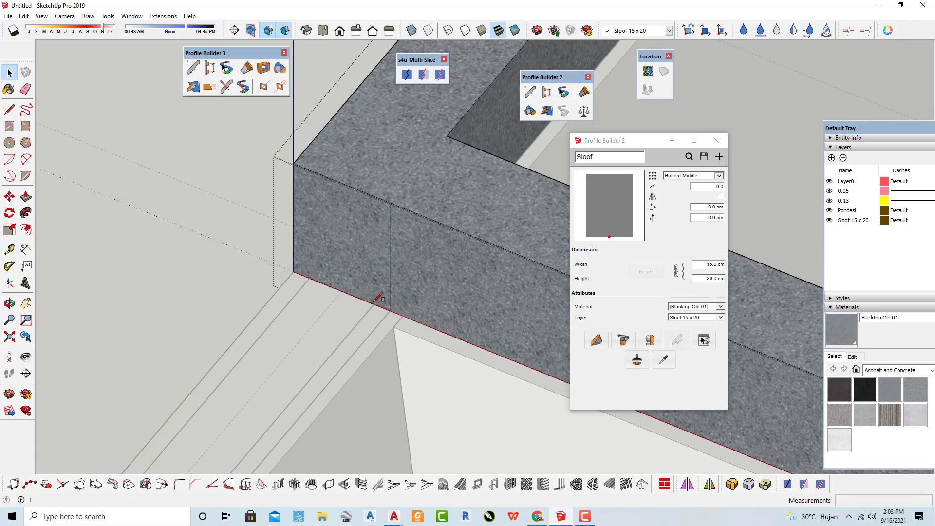
Try extruding the rectangle at the front bedroom corner 500 cm outward with Push/Pull, and undo it
key(p)
drag(343, 257, 274, 361)
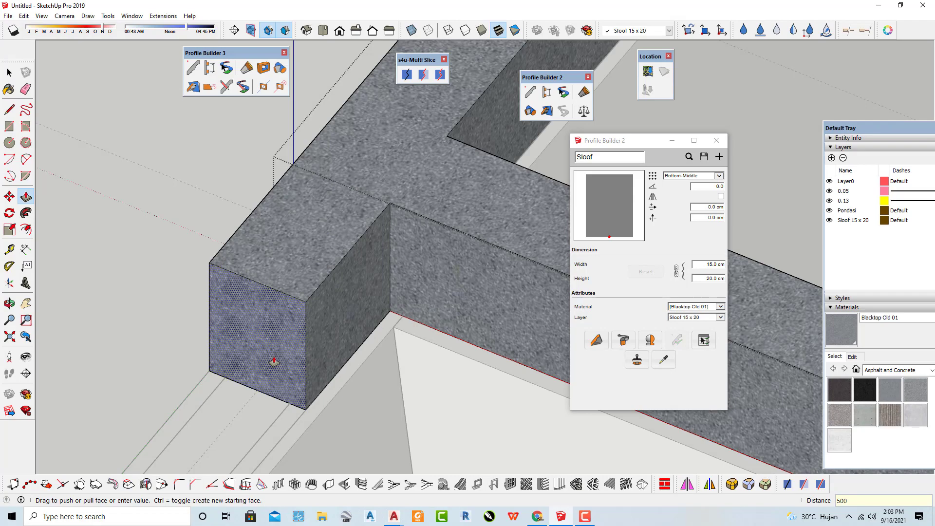
key(Return)
scroll(397, 246, down, 4)
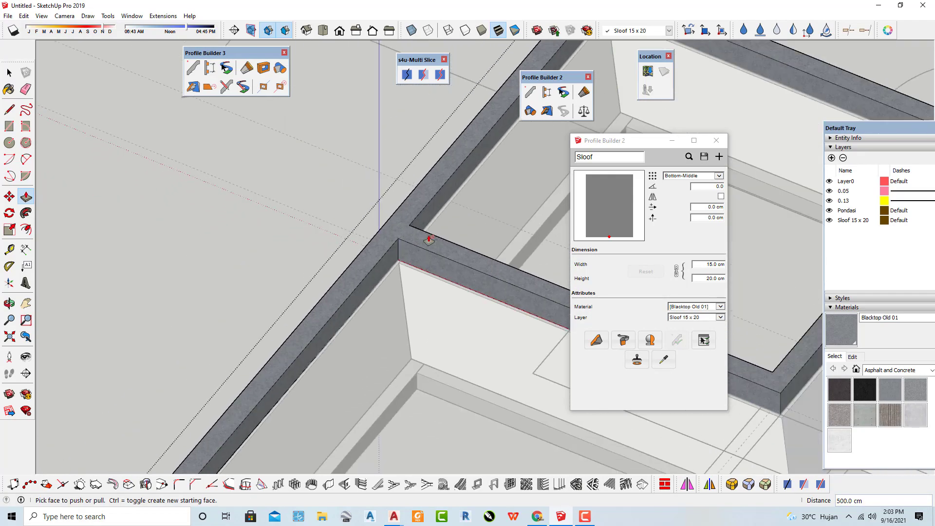
key(ctrl+z)
Extrude the rectangular face at the front bedroom corner 50 cm outward to form the beam stub
scroll(399, 250, up, 3)
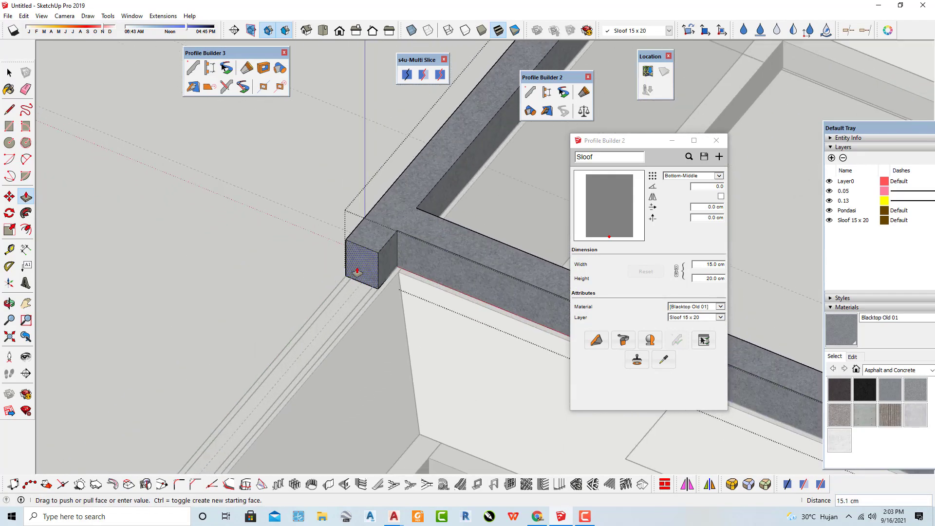
key(Return)
scroll(357, 270, down, 5)
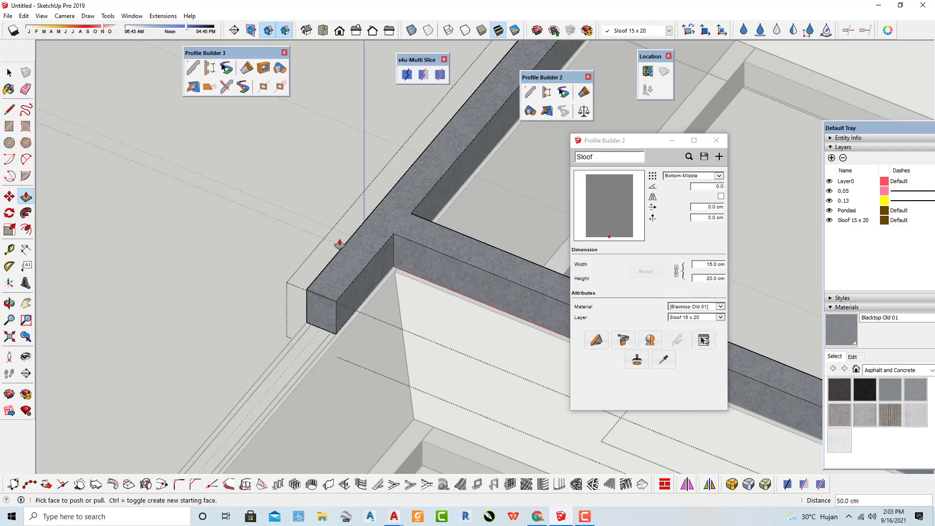
Try drawing a beam-end rectangle on the outer face at the cross beam's opposite corner, and delete its face
scroll(526, 345, up, 8)
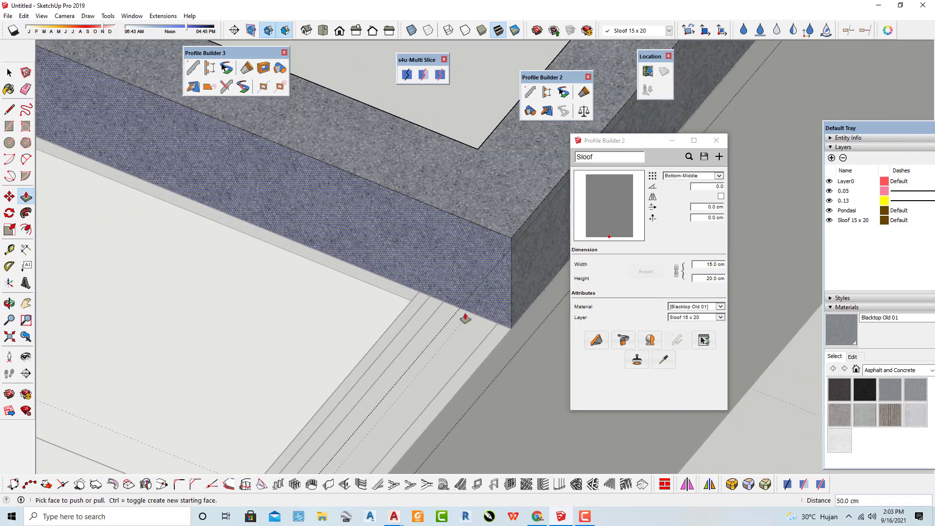
key(r)
scroll(427, 290, up, 1)
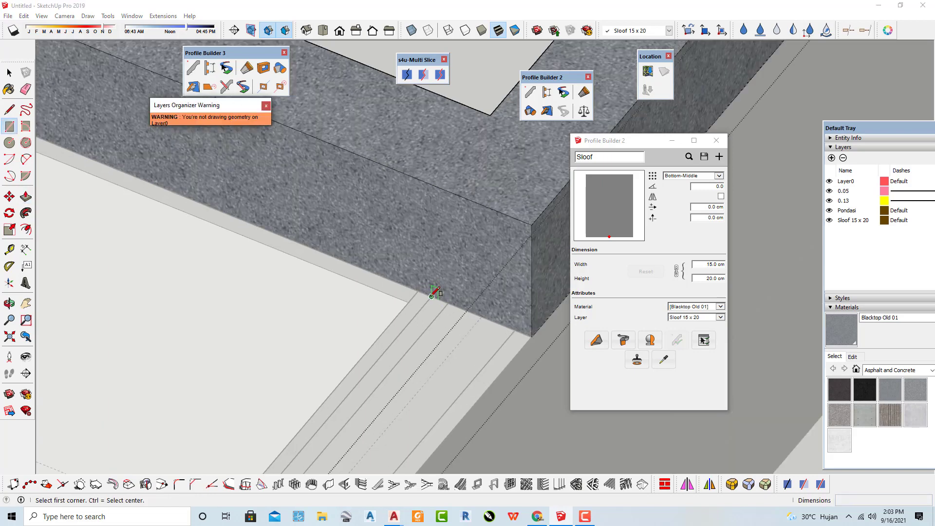
scroll(431, 295, down, 1)
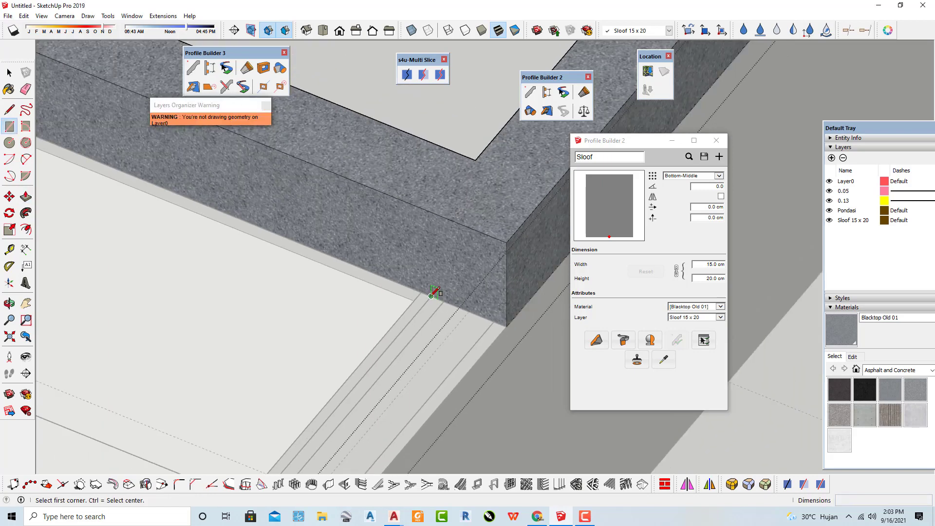
key(space)
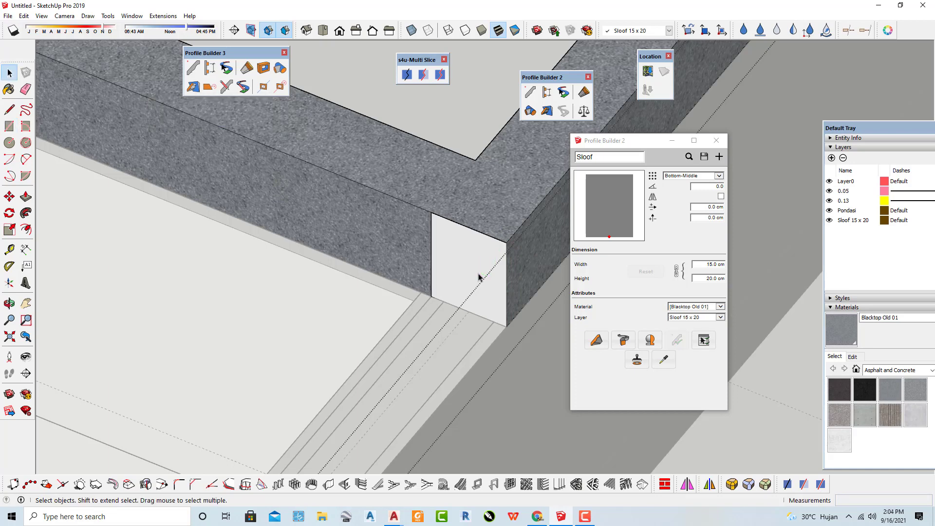
click(460, 263)
key(Delete)
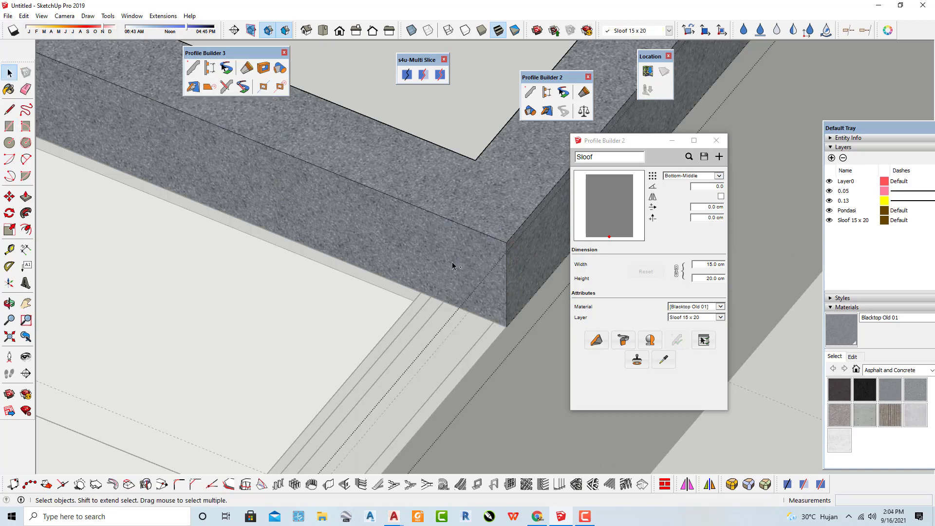
Redraw the beam-end rectangle on the opposite corner's outer face, from the foundation edge to the upper corner
click(417, 256)
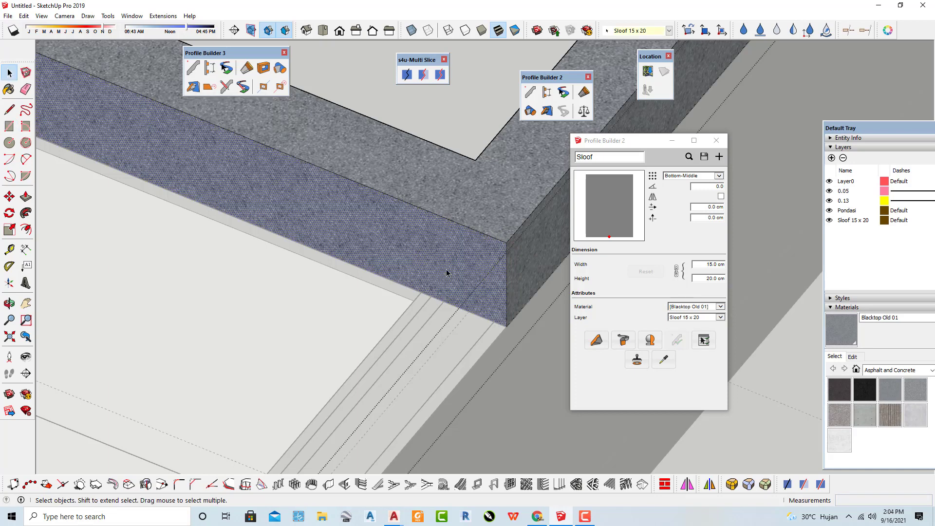
key(r)
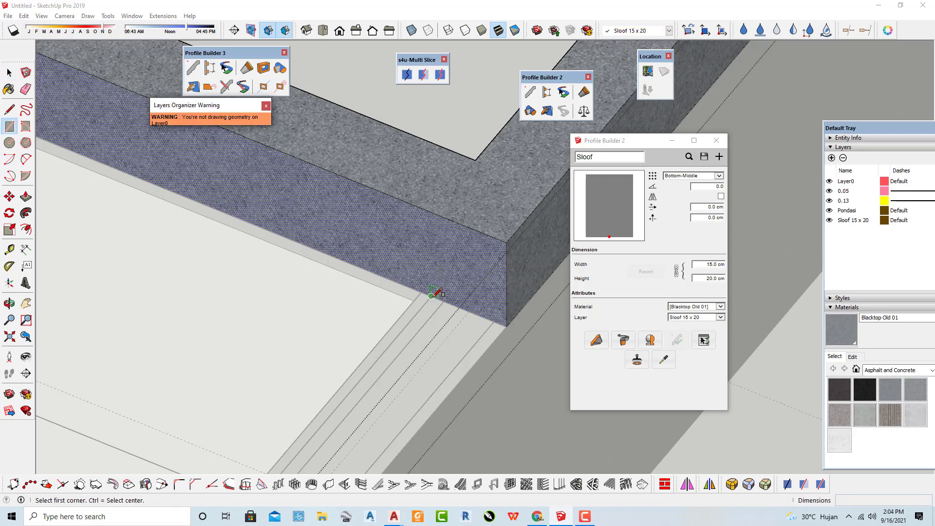
click(431, 296)
click(507, 241)
key(space)
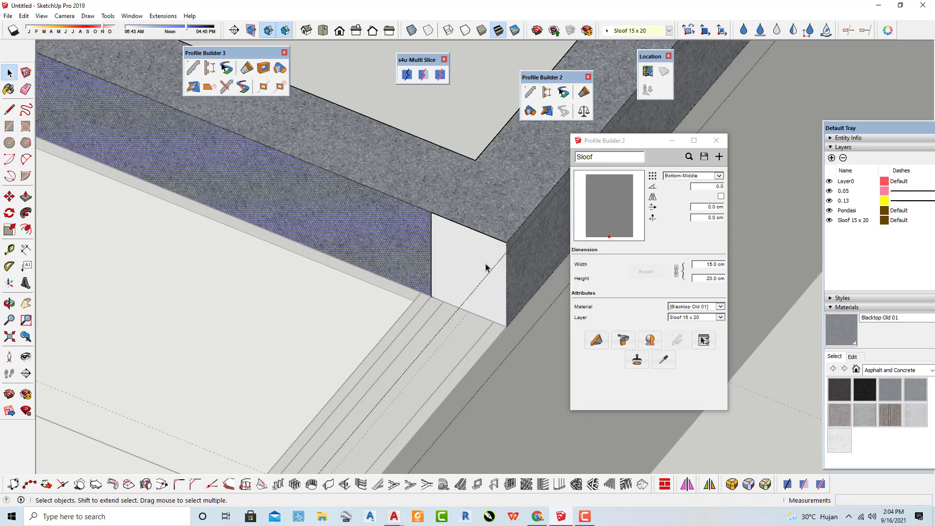
Extrude the untextured rectangle at the opposite corner 50 cm outward with Push/Pull
key(p)
scroll(484, 267, up, 2)
key(space)
click(455, 257)
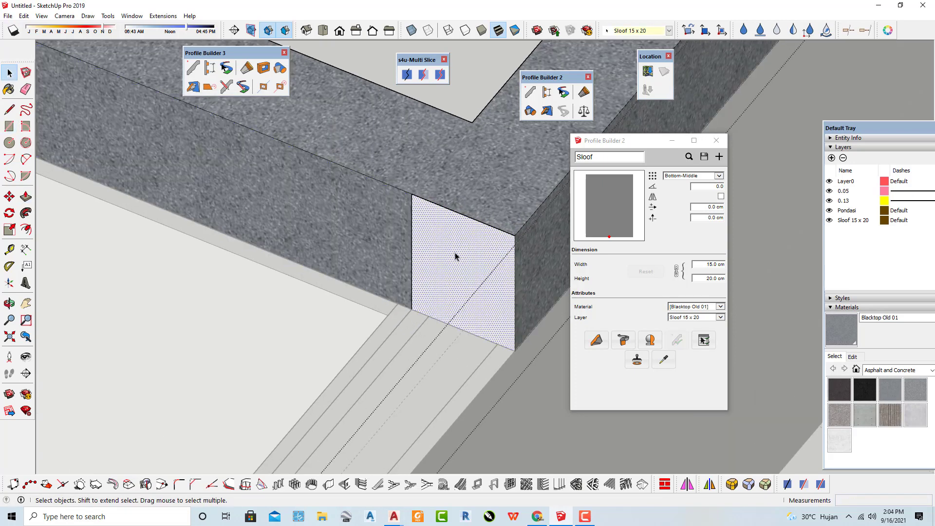
key(p)
click(455, 253)
scroll(370, 350, down, 2)
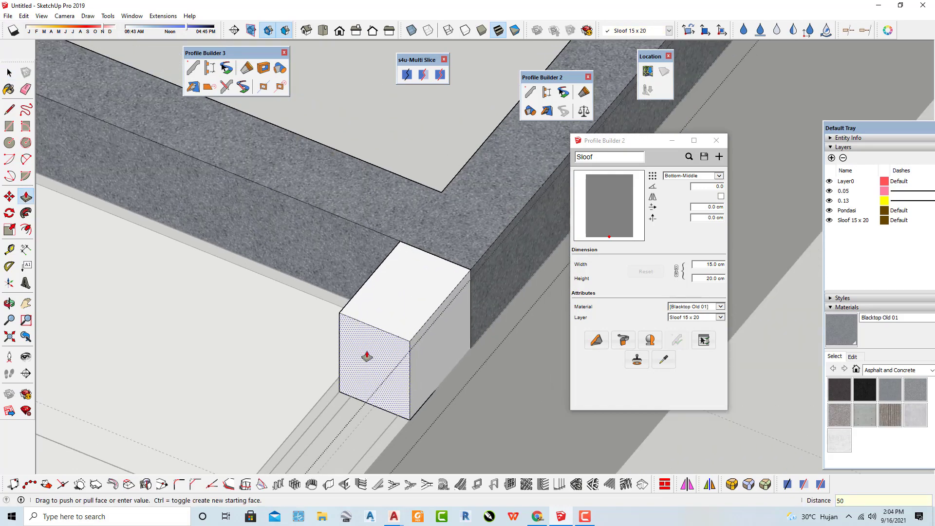
key(Return)
Delete the untextured top face of the new stub at the opposite corner
scroll(394, 276, down, 1)
key(space)
click(471, 228)
scroll(447, 250, down, 1)
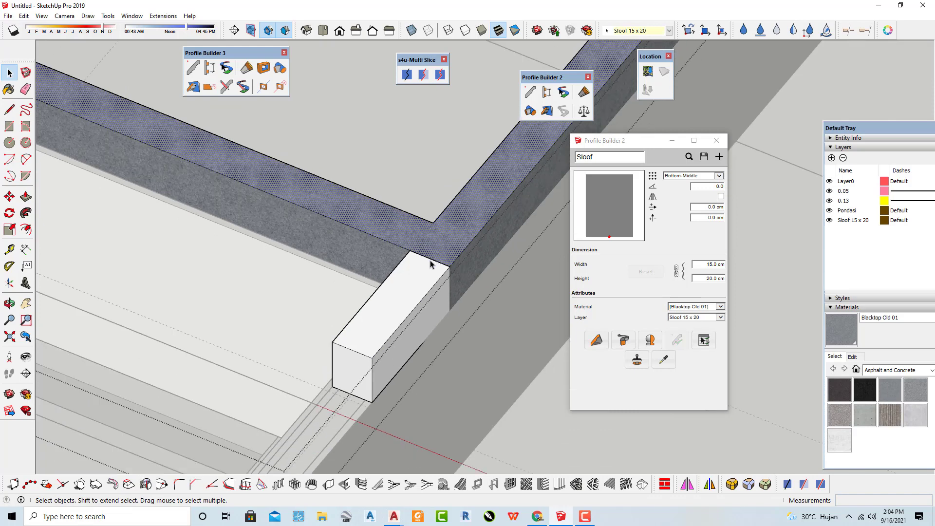
click(429, 261)
key(Delete)
scroll(433, 297, up, 1)
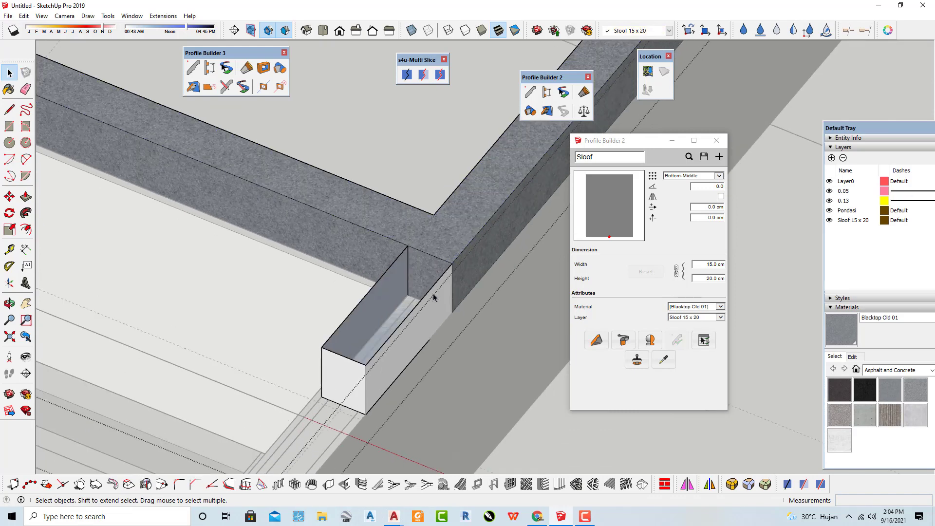
Undo the top face deletion, the stub extrusion and the rectangle at the opposite corner
key(ctrl+z)
key(ctrl+z)
key(ctrl+z)
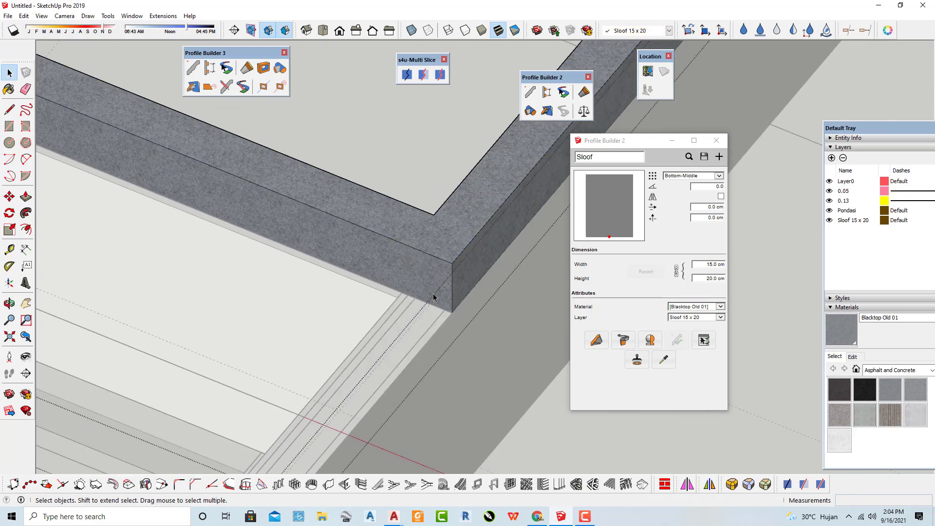
Copy the opposite corner's vertical edge one beam width inward along the cross beam's outer face
scroll(433, 297, down, 1)
scroll(442, 282, up, 2)
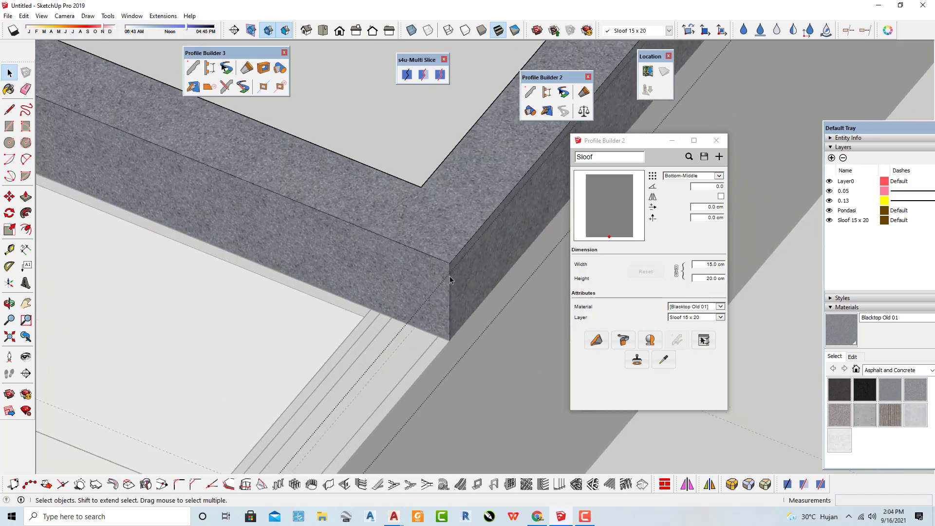
click(450, 280)
key(m)
key(ctrl)
click(450, 263)
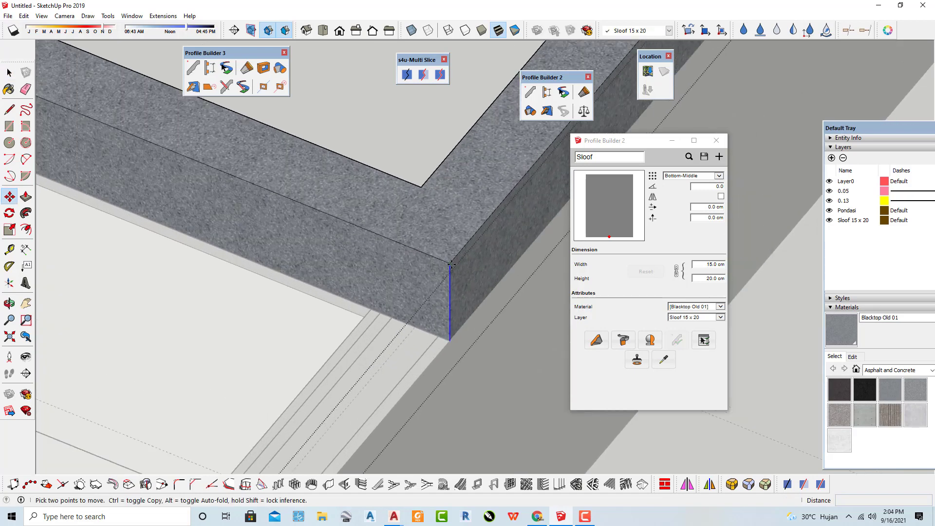
click(421, 188)
key(space)
Extrude the end face between the copied edge and the corner edge 50 cm outward
click(407, 265)
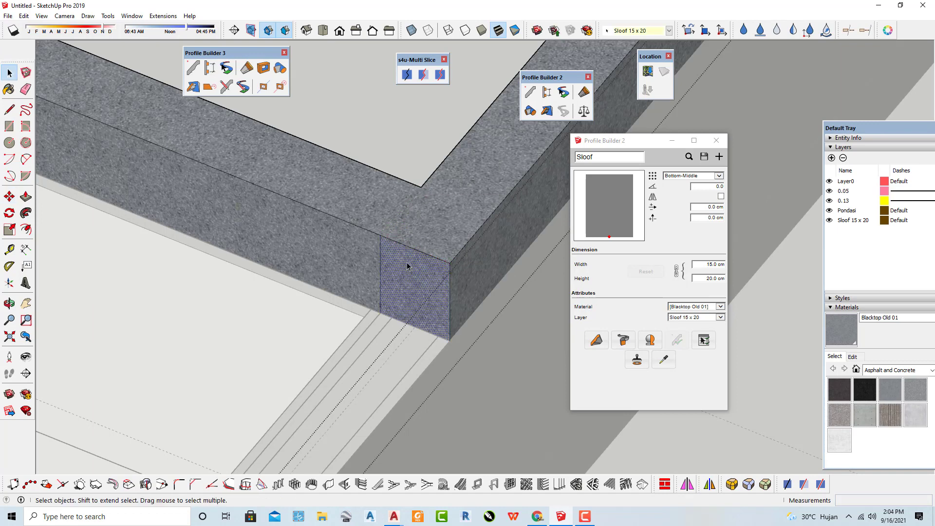
key(p)
click(378, 294)
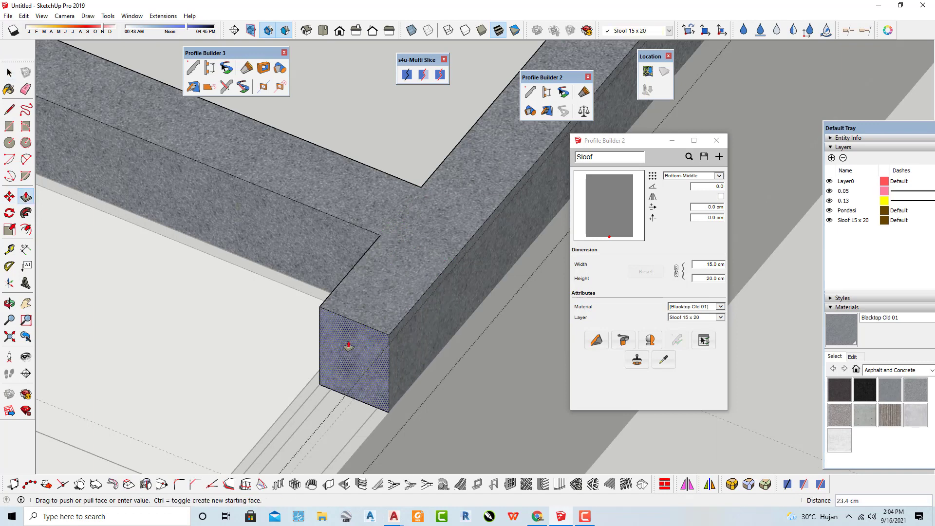
key(Return)
scroll(349, 346, down, 10)
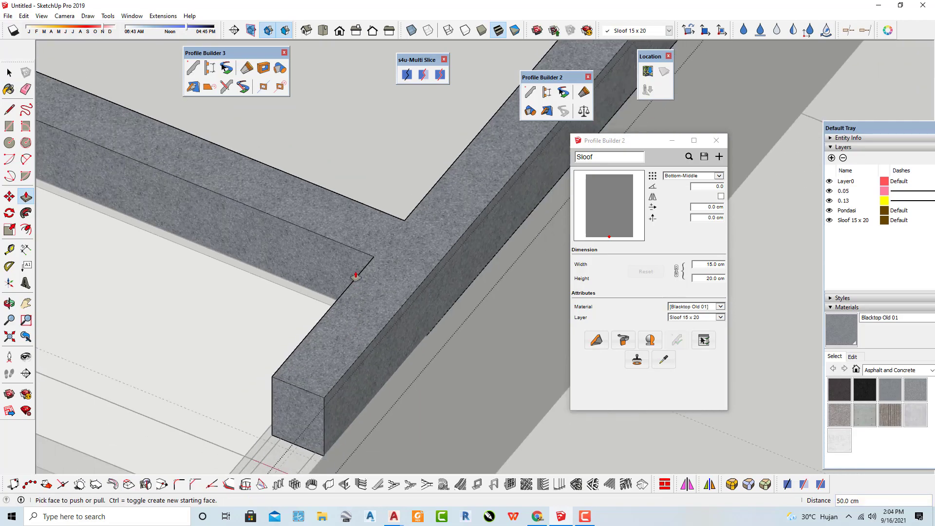
middle_drag(426, 376, 171, 396)
scroll(448, 219, up, 5)
scroll(447, 219, up, 6)
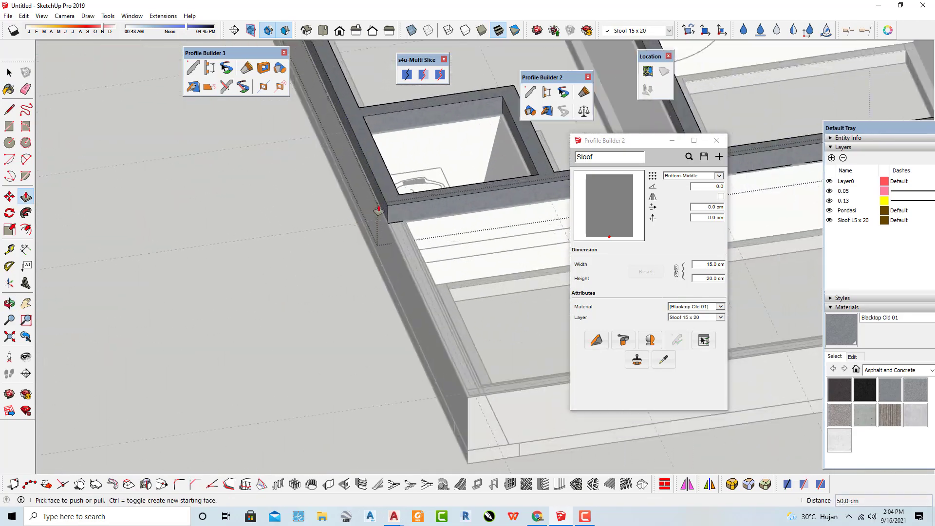
key(space)
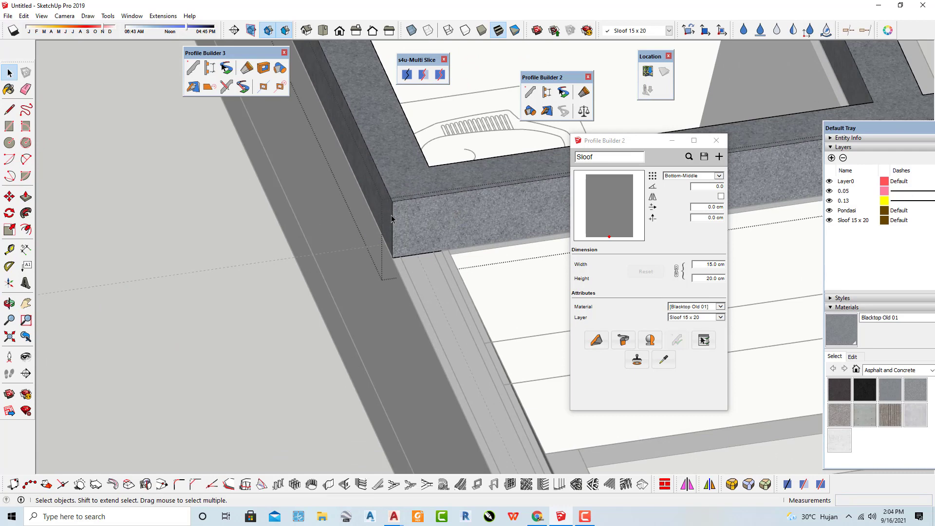
key(m)
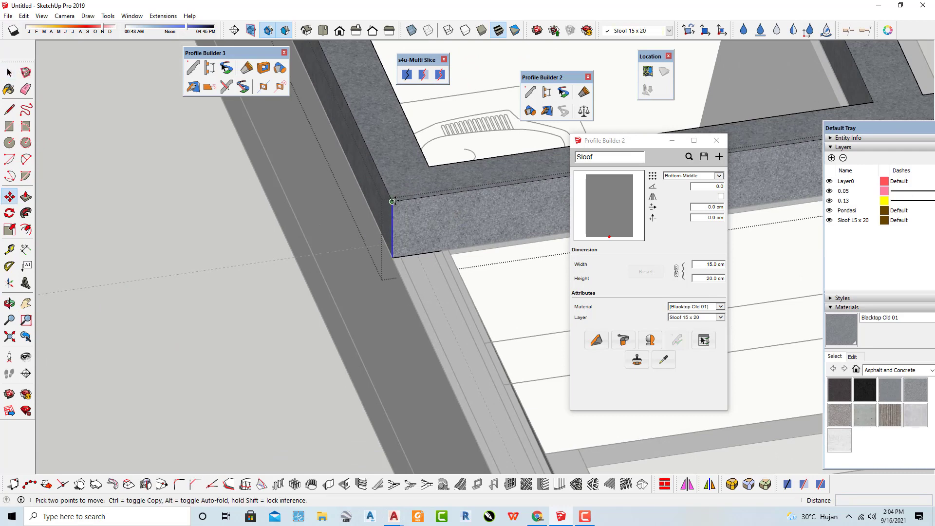
click(392, 201)
key(ctrl)
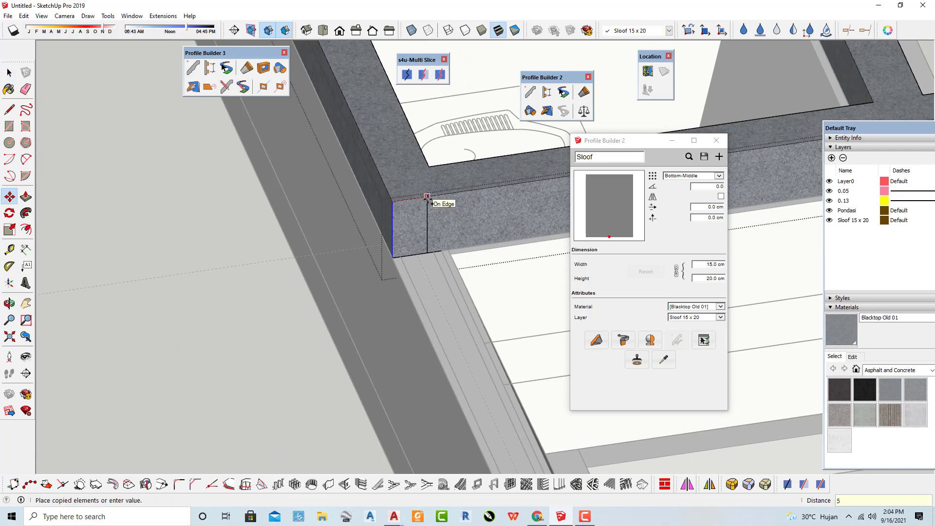
key(Return)
scroll(368, 218, down, 2)
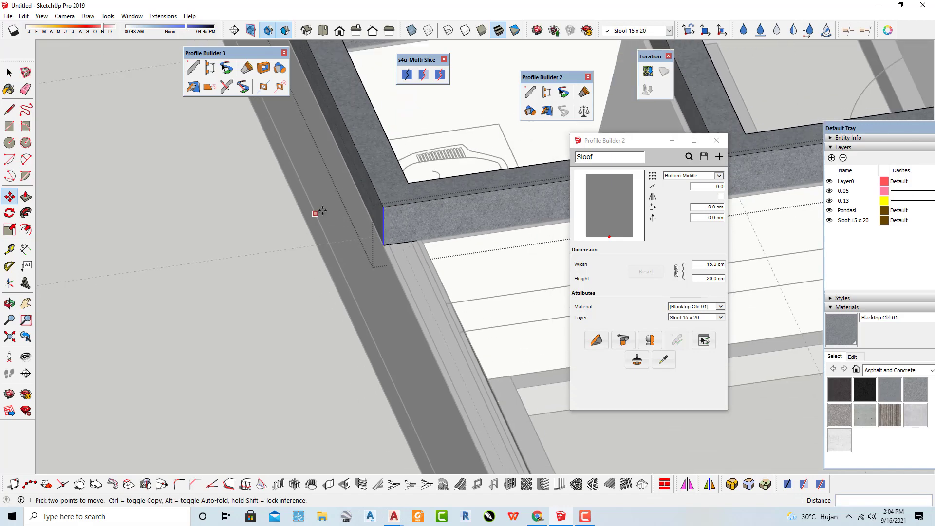
key(ctrl+z)
Copy the vertical edge at the bathroom-side outer corner one beam width inward along the cross beam's outer face
scroll(393, 206, up, 2)
key(space)
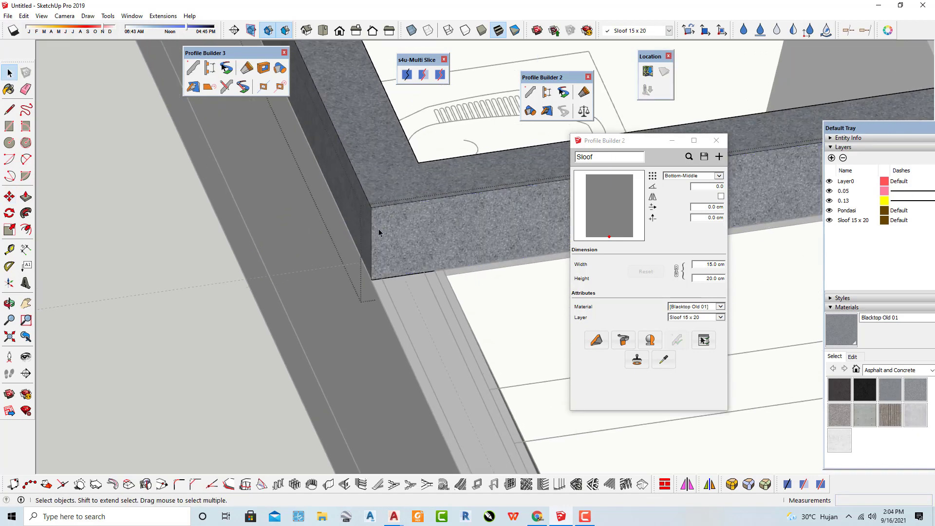
click(373, 222)
click(372, 222)
key(m)
click(372, 206)
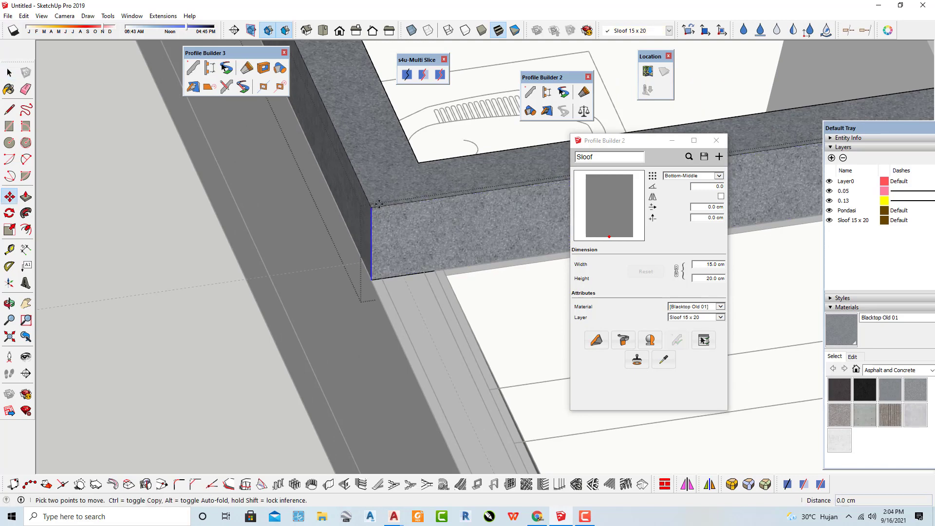
key(ctrl)
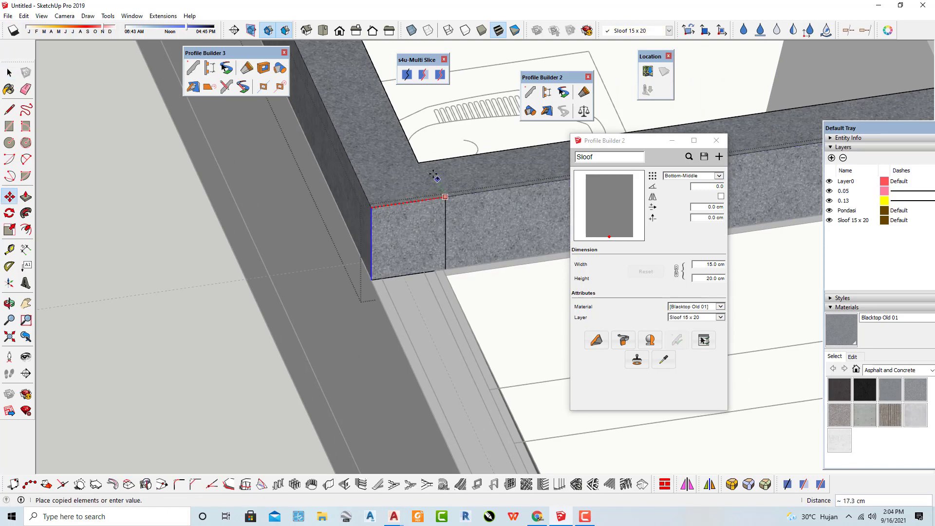
click(435, 198)
Extrude the end face between the copied edge and the bathroom-side corner edge 50 cm outward
key(space)
click(420, 246)
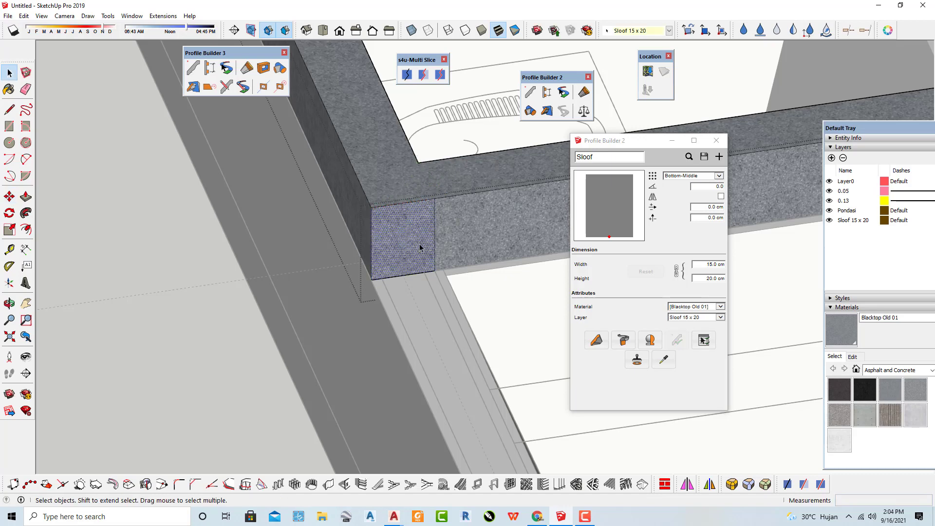
key(p)
drag(419, 244, 442, 325)
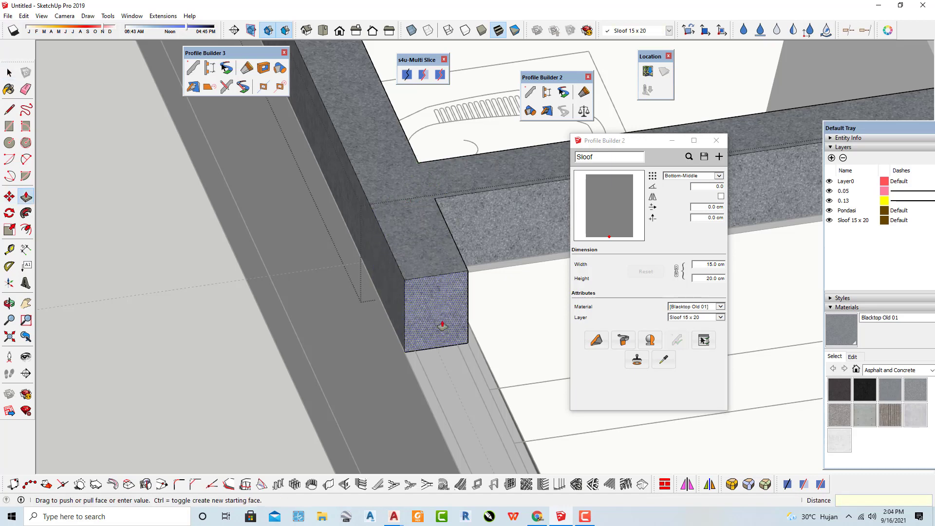
key(Return)
Copy the vertical edge at the far end corner of the same cross beam 15 cm inward along its outer face
scroll(265, 236, down, 10)
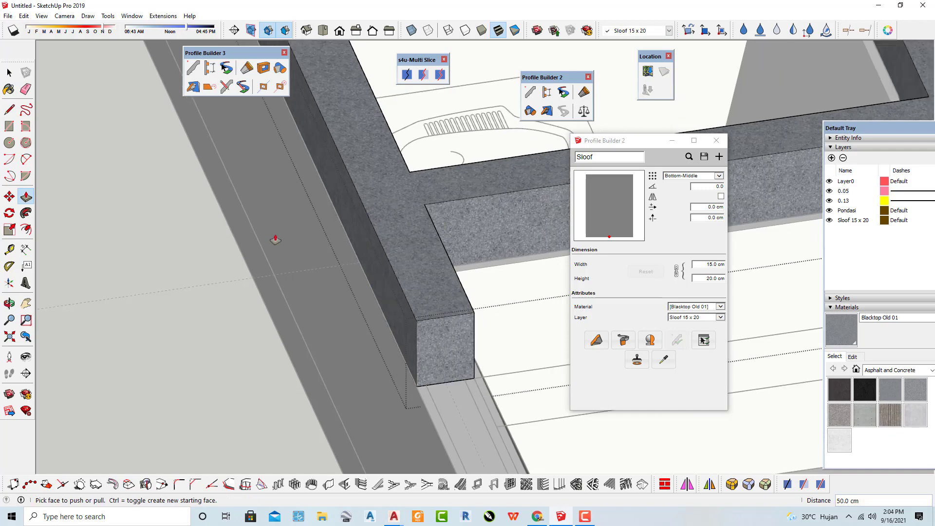
scroll(237, 264, down, 5)
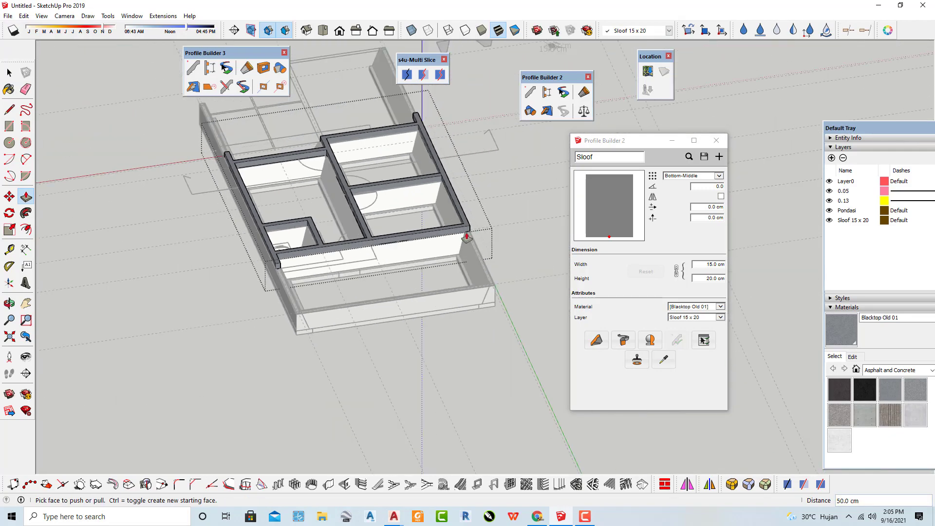
key(space)
scroll(477, 228, up, 10)
scroll(468, 218, up, 3)
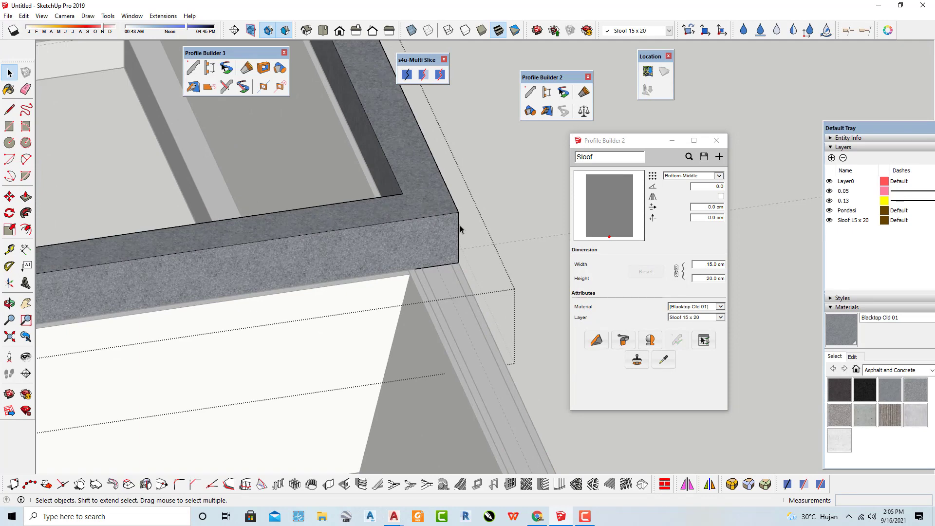
click(459, 231)
key(m)
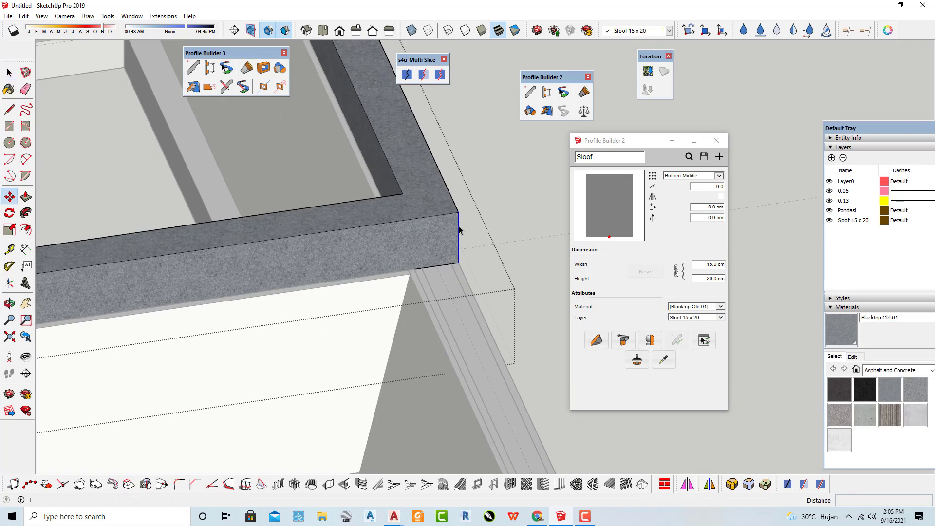
key(ctrl)
click(459, 213)
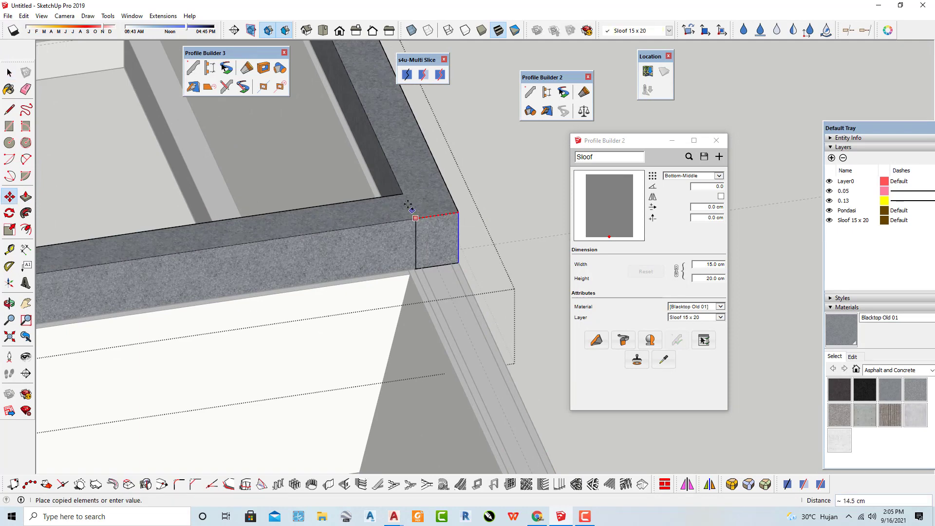
click(401, 191)
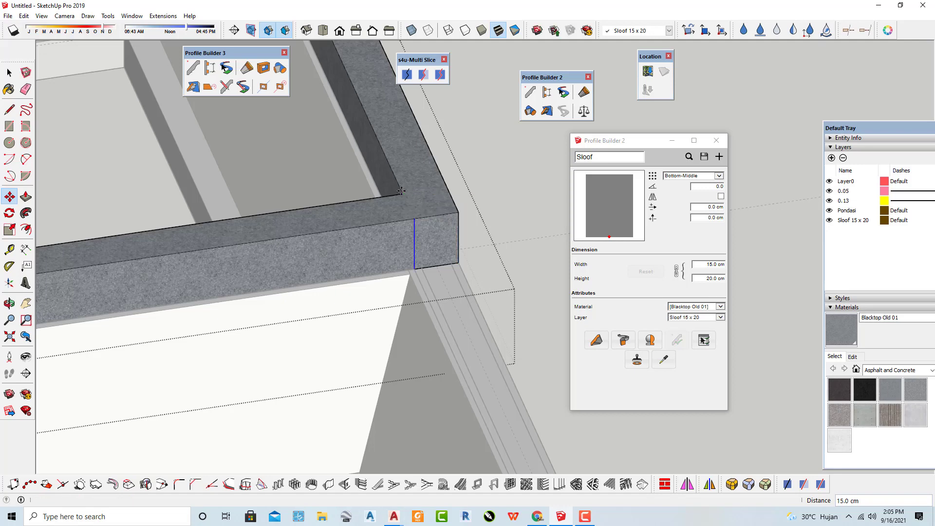
Extrude the end face at that far corner outward 50 cm, level with the end of the bathroom-side stub
key(space)
click(439, 246)
key(p)
click(439, 246)
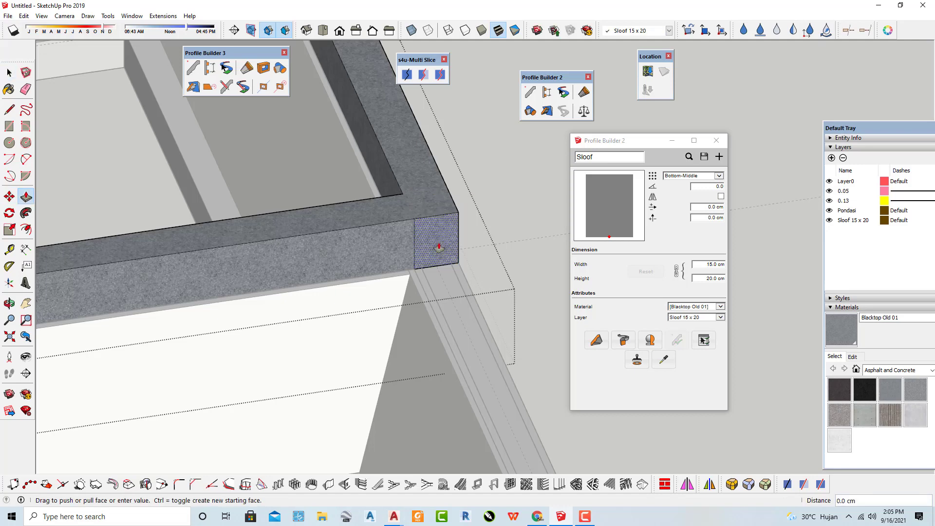
scroll(441, 251, down, 4)
scroll(481, 289, down, 3)
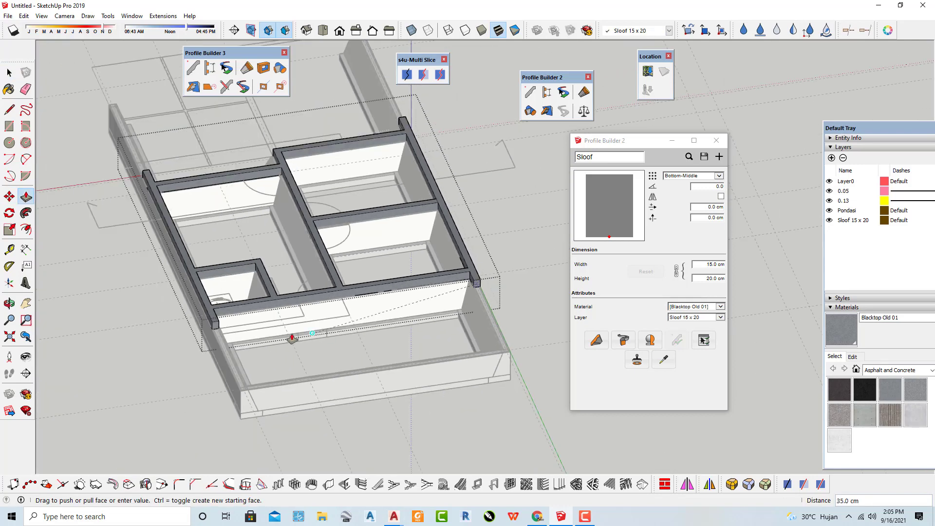
scroll(185, 322, up, 6)
click(184, 320)
scroll(185, 320, down, 6)
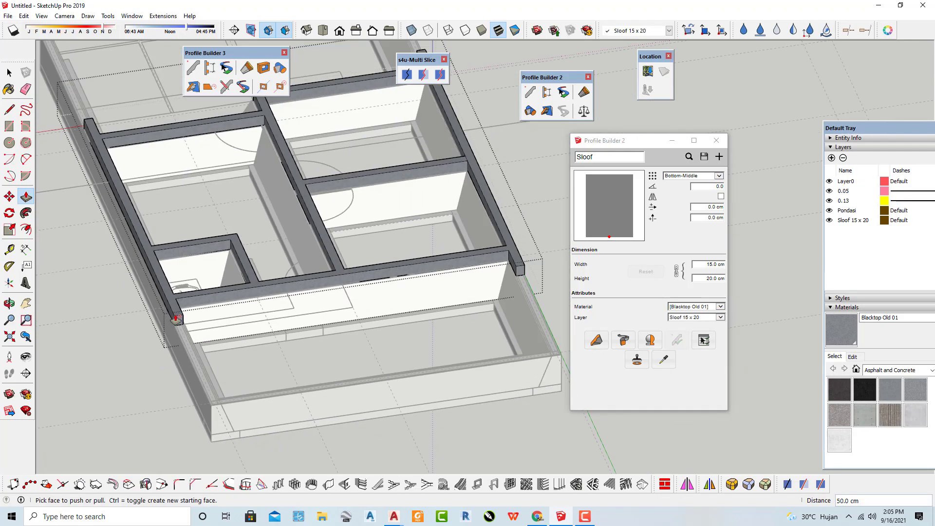
Leave the sloof group and examine the whole beam layout on the foundation, including the corner stubs
key(space)
middle_drag(473, 226, 576, 366)
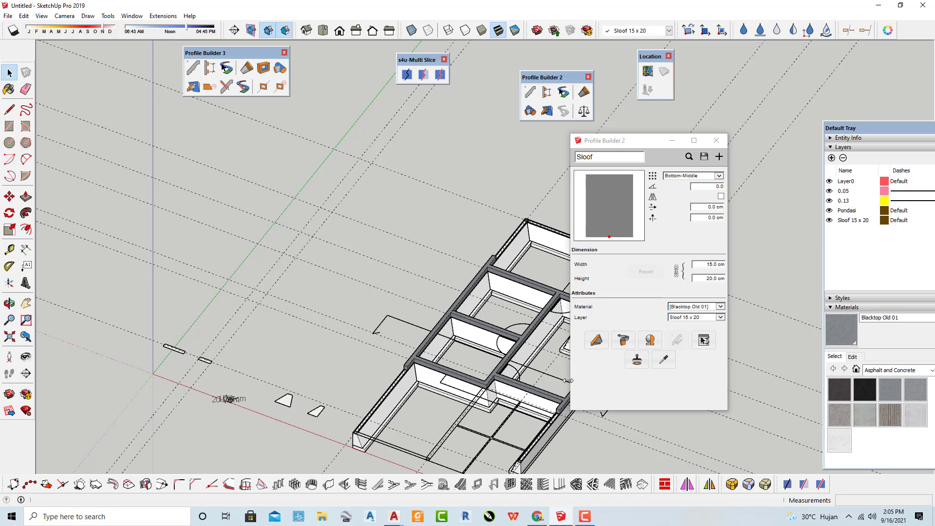
scroll(244, 290, down, 4)
scroll(245, 290, up, 1)
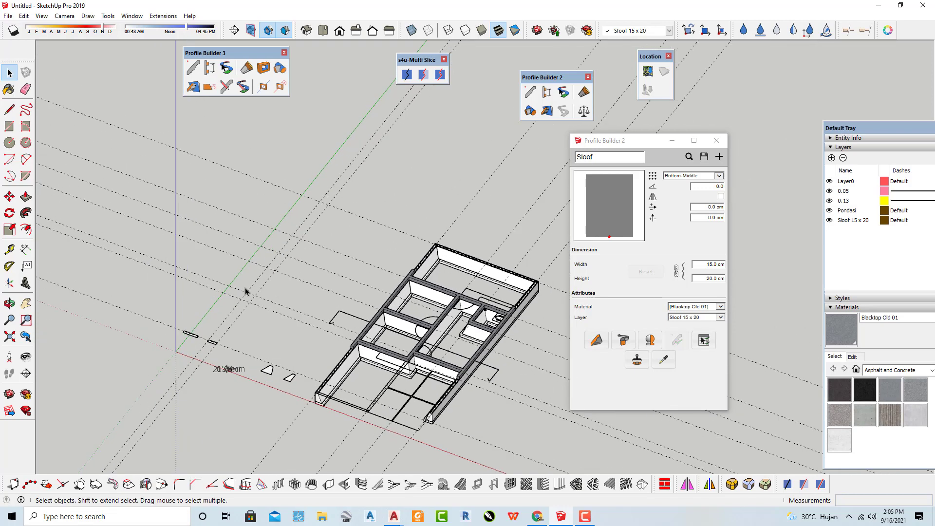
scroll(245, 291, down, 1)
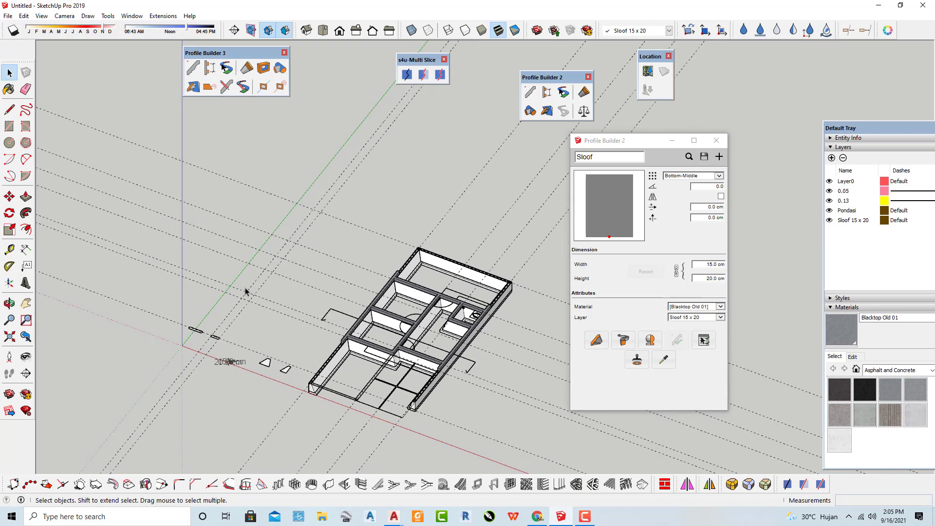
scroll(244, 289, down, 2)
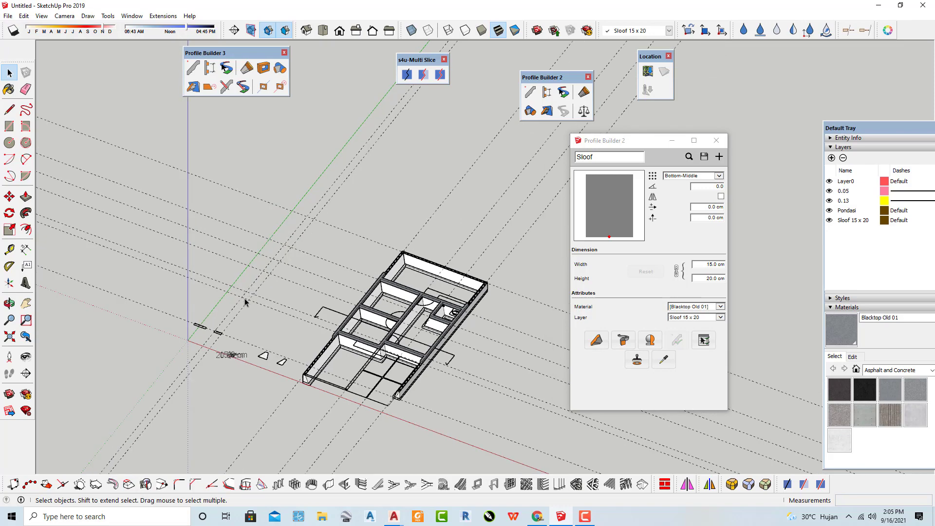
scroll(353, 360, up, 4)
scroll(302, 357, up, 3)
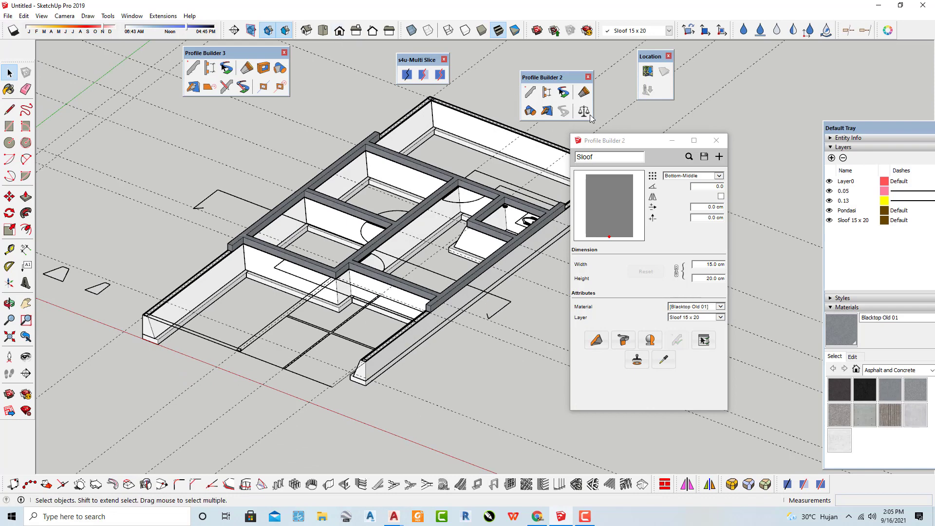
click(511, 31)
click(497, 30)
scroll(237, 235, up, 6)
shift+middle_drag(236, 236, 79, 354)
scroll(137, 334, down, 3)
shift+middle_drag(138, 334, 212, 266)
shift+middle_drag(244, 237, 292, 202)
scroll(285, 245, down, 1)
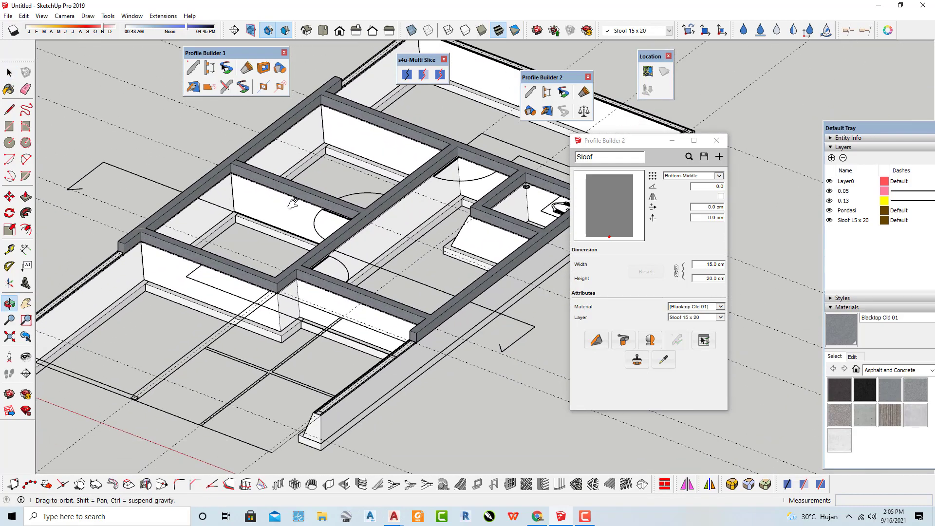
scroll(304, 262, up, 1)
Select the merged sloof group and check its volume in the Quantifier and its properties in Entity Info
click(306, 266)
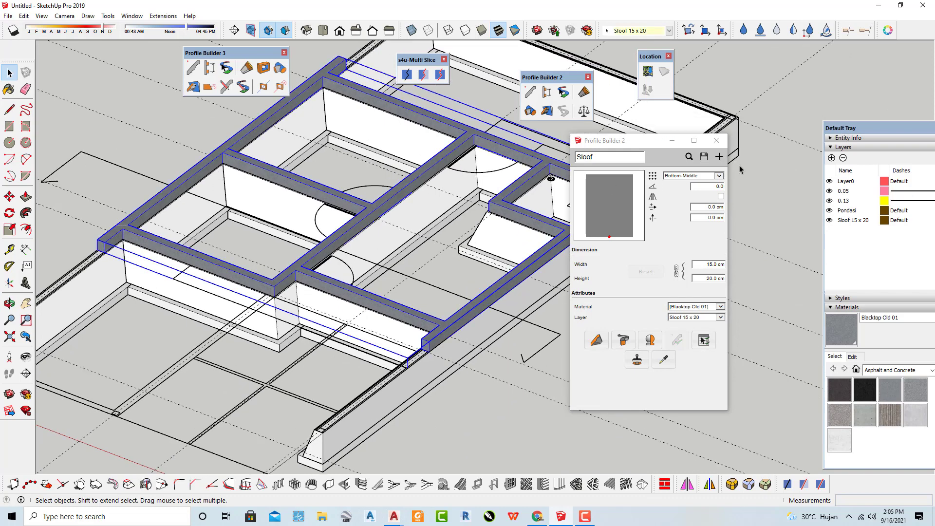
click(584, 111)
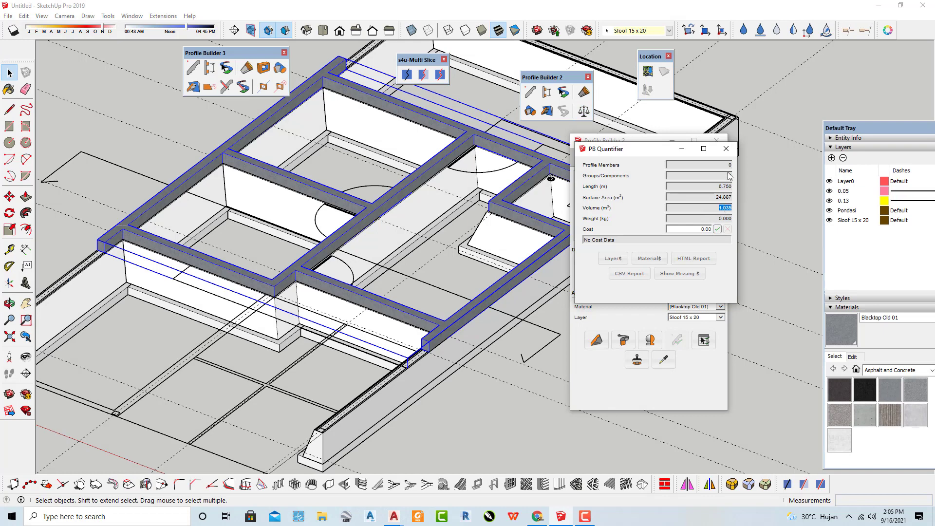
click(874, 139)
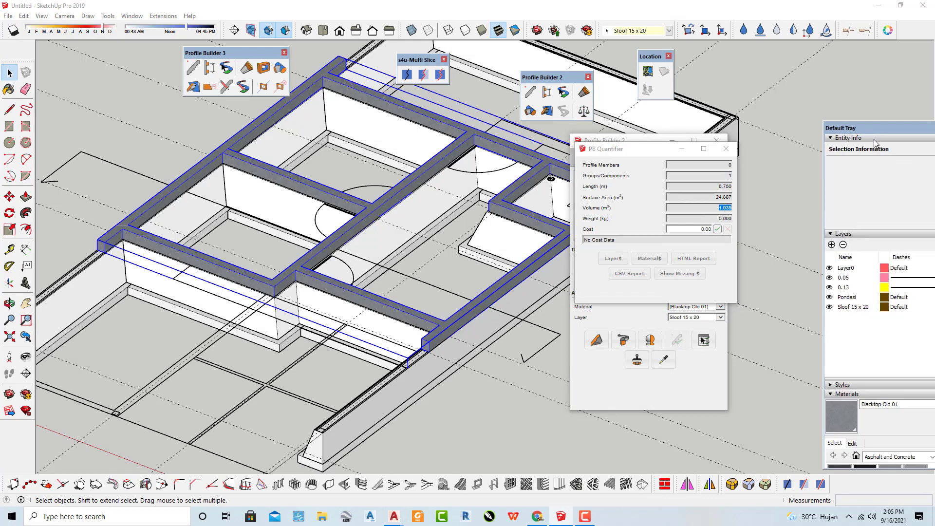
double_click(894, 129)
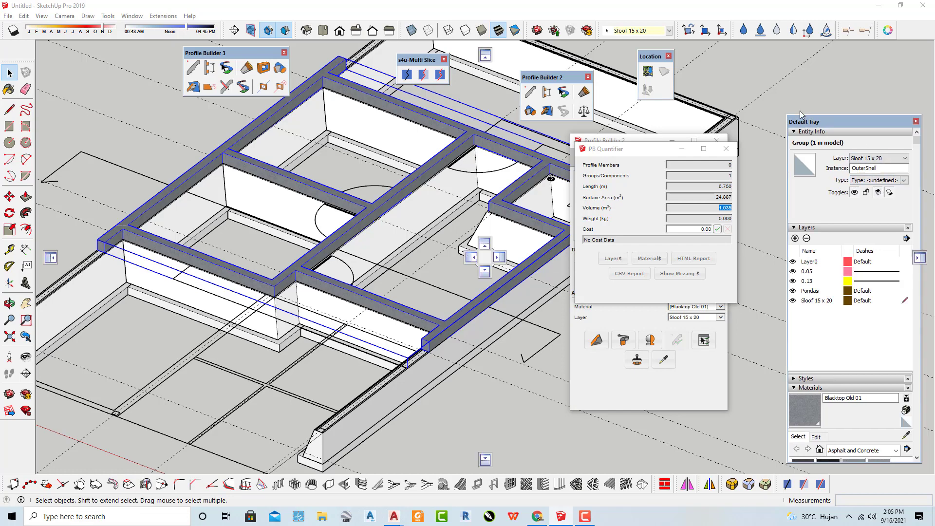
Open the sloof group, select all its connected geometry for inspection, and leave the group
click(477, 303)
triple_click(477, 303)
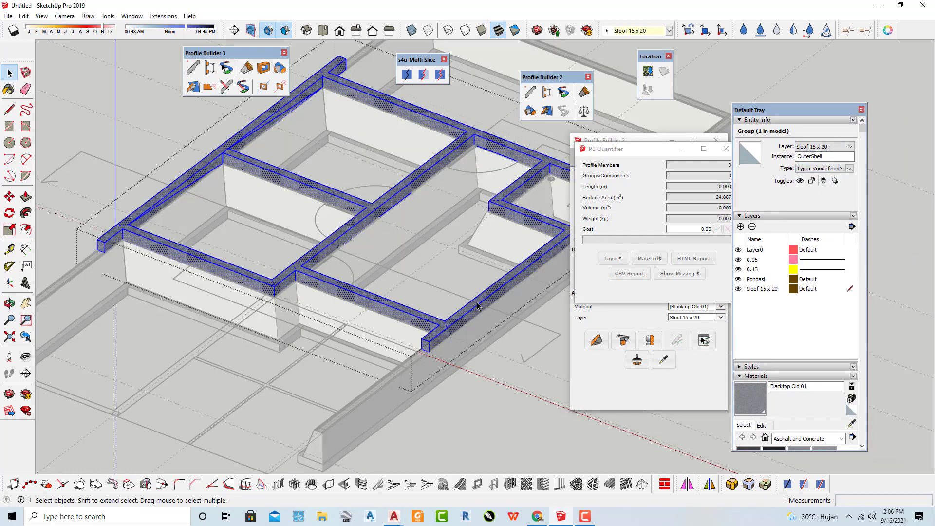
click(467, 346)
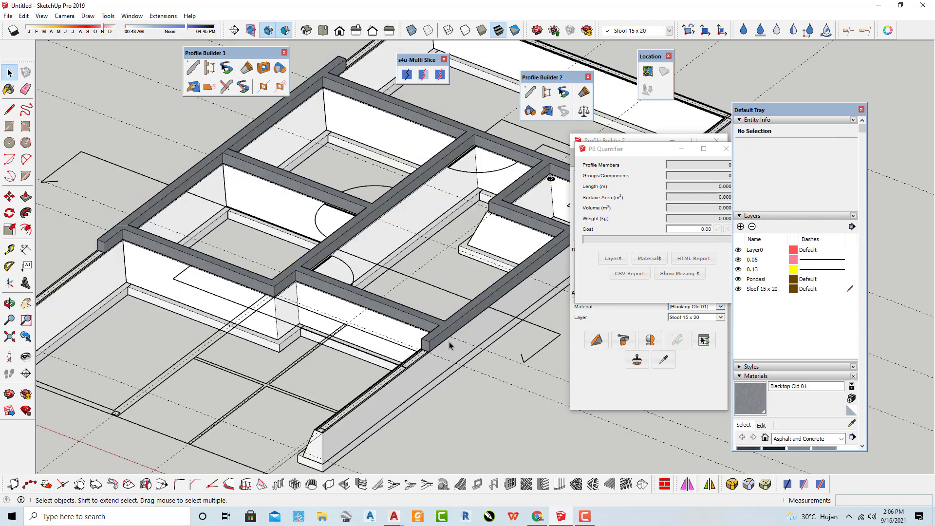
Reselect the sloof group, read its volume in the Quantifier, and clear the dialogs away from the model
click(447, 334)
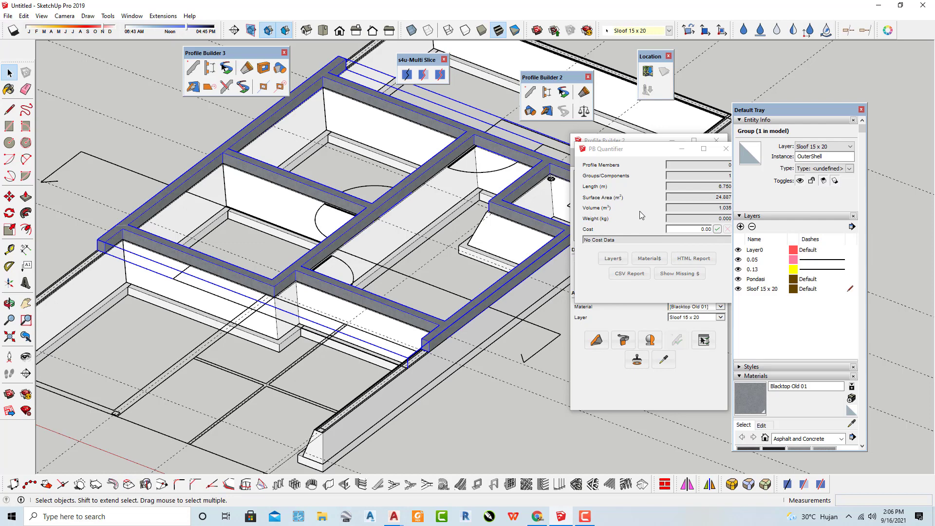
click(719, 210)
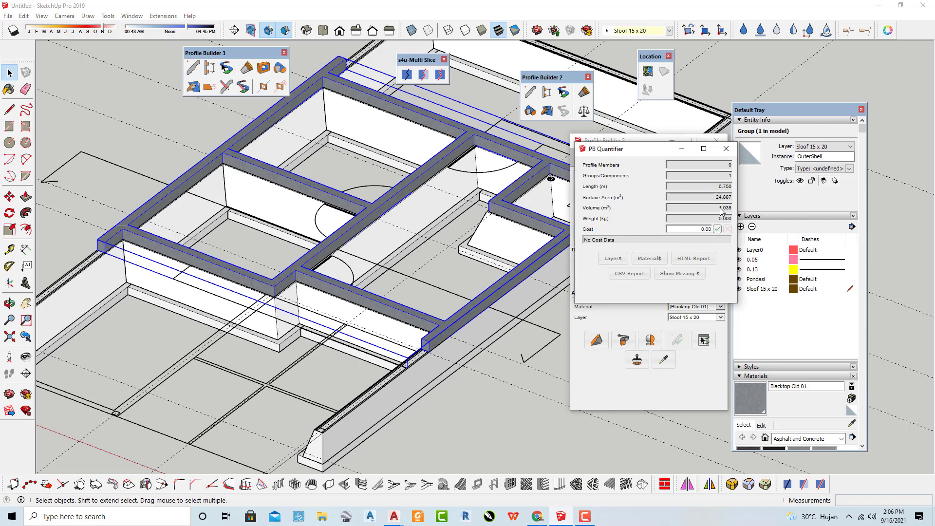
click(726, 149)
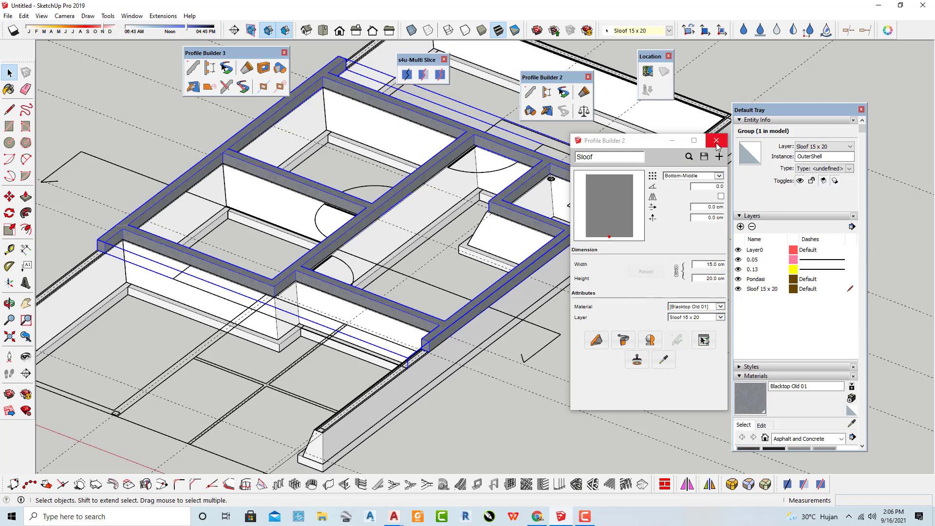
drag(637, 141, 758, 149)
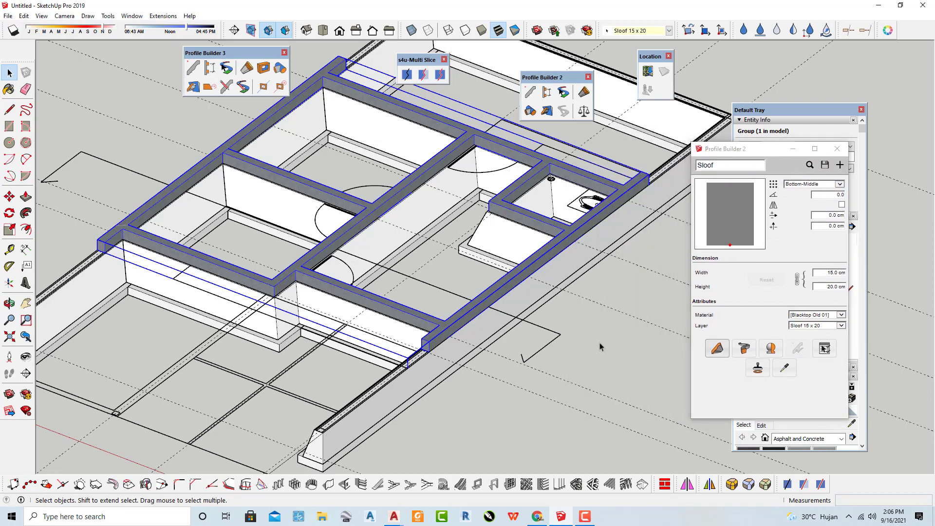